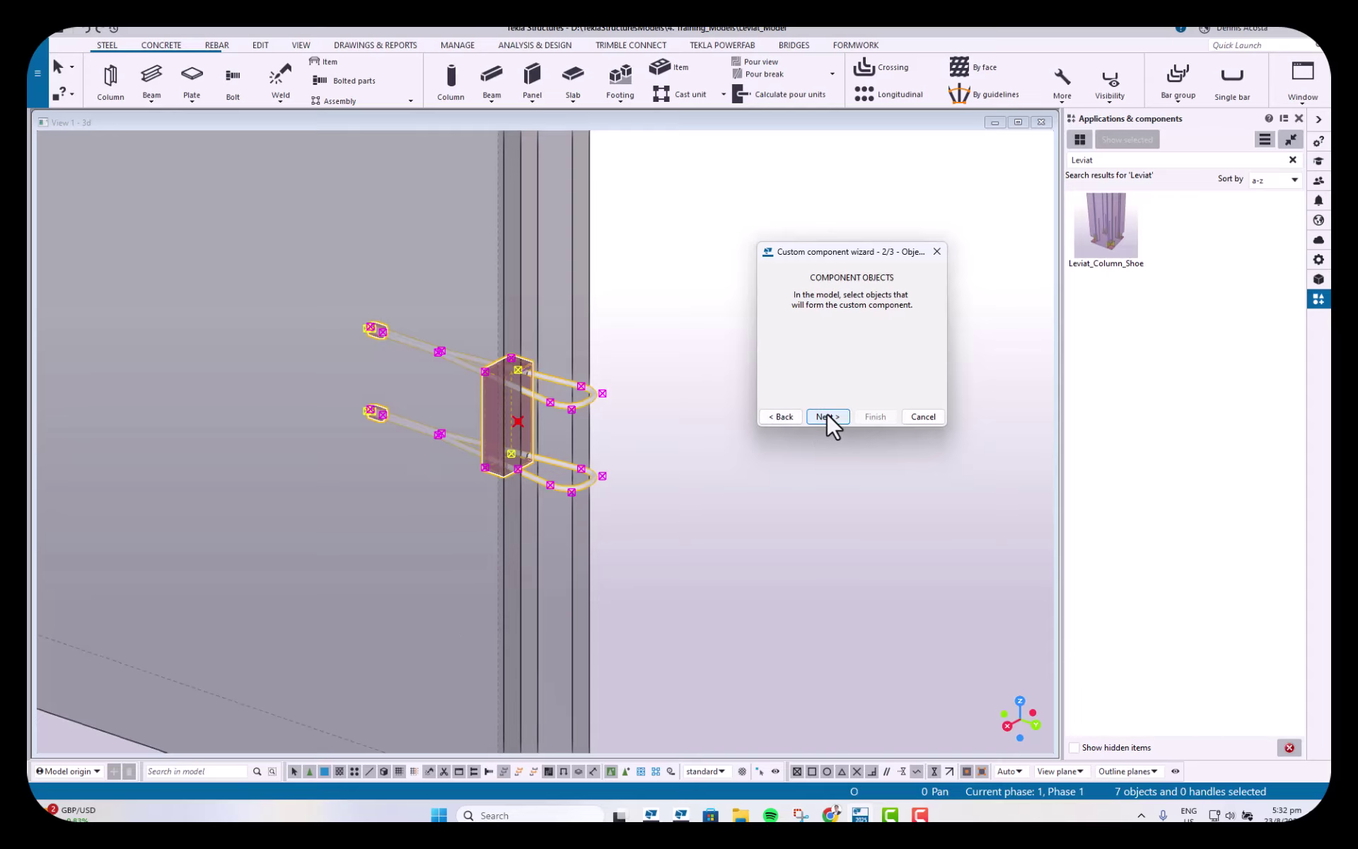
Step: Confirm the selected component objects, pick the intersection point at the box's centre as part position, and finish the custom component
click(826, 415)
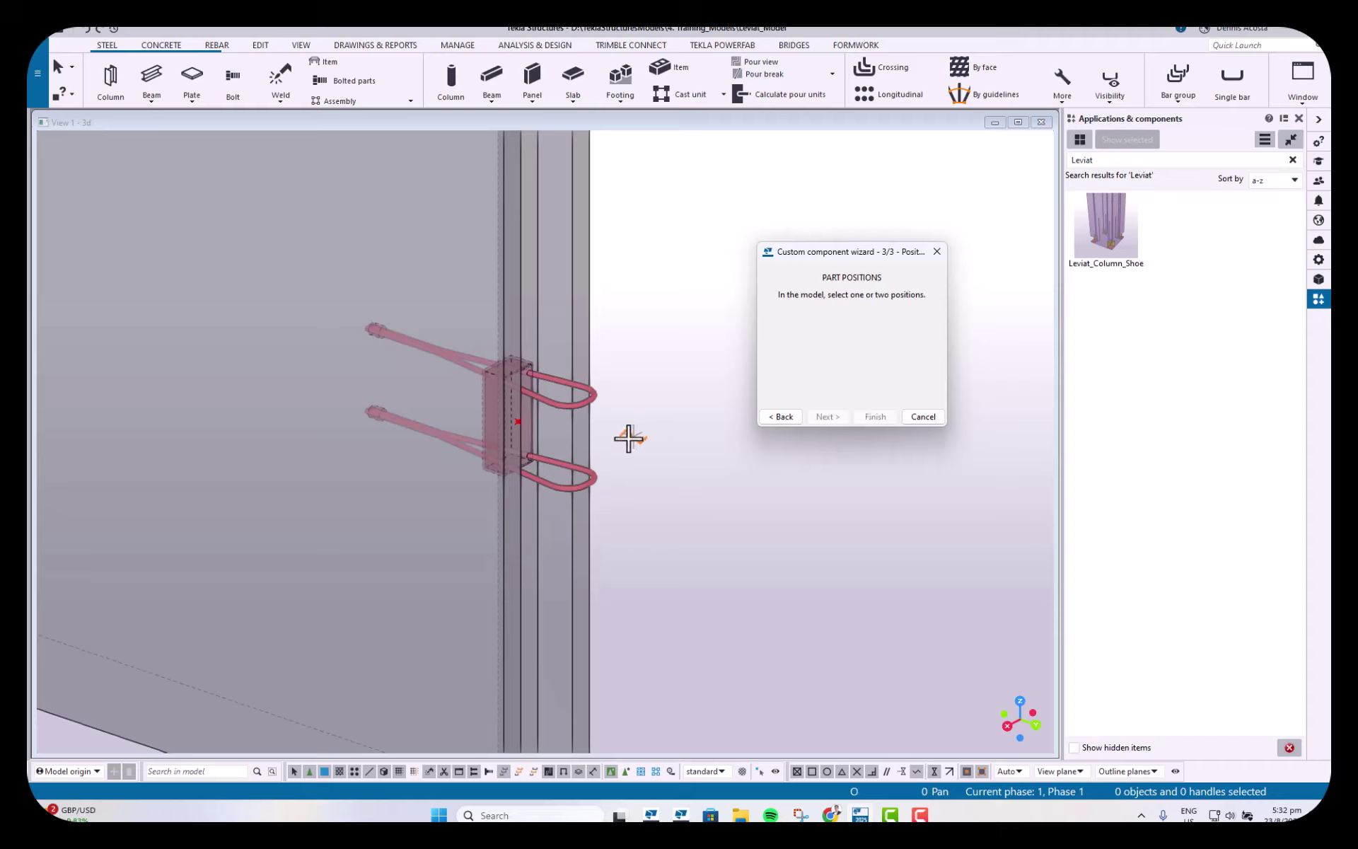
scroll(537, 440, up, 2)
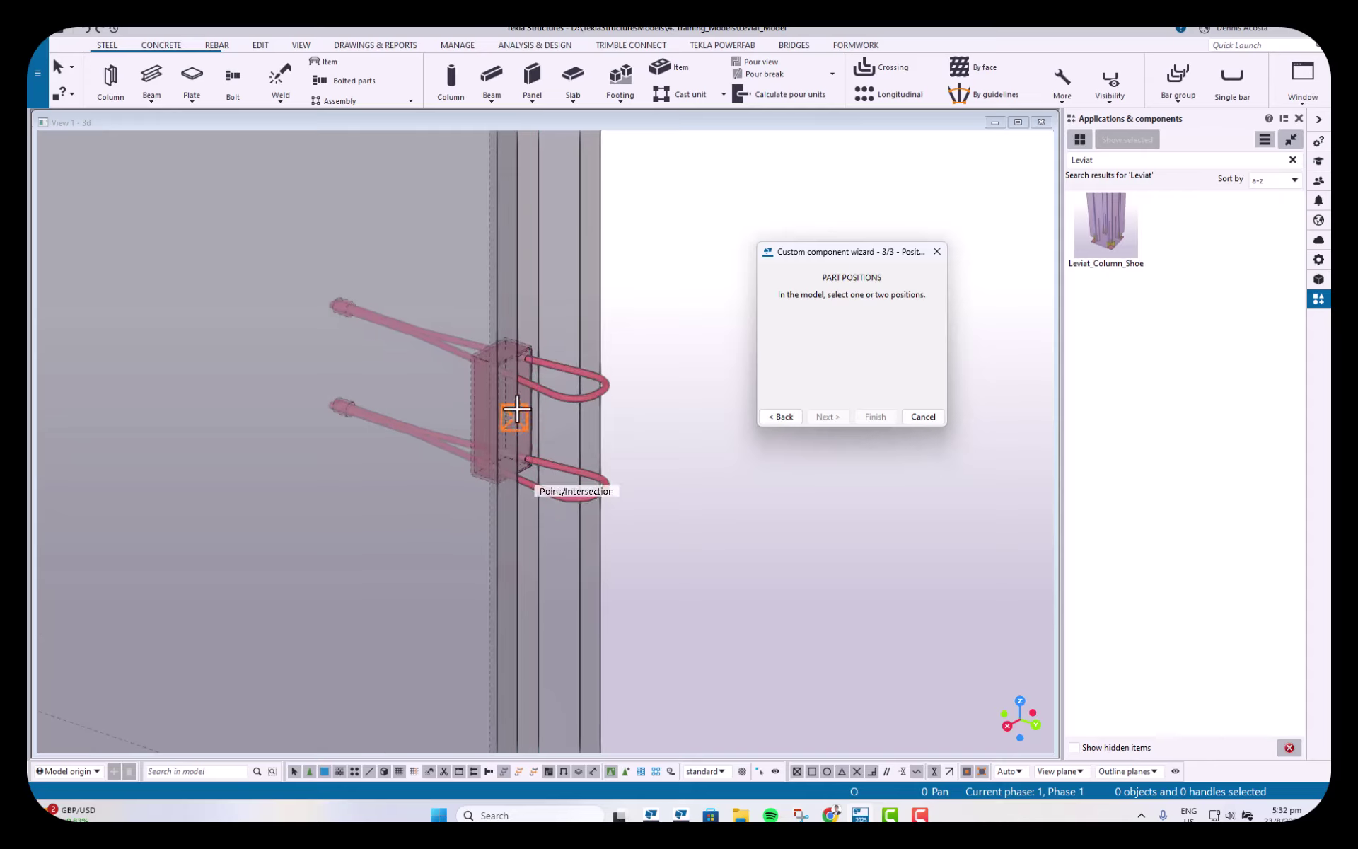
click(515, 414)
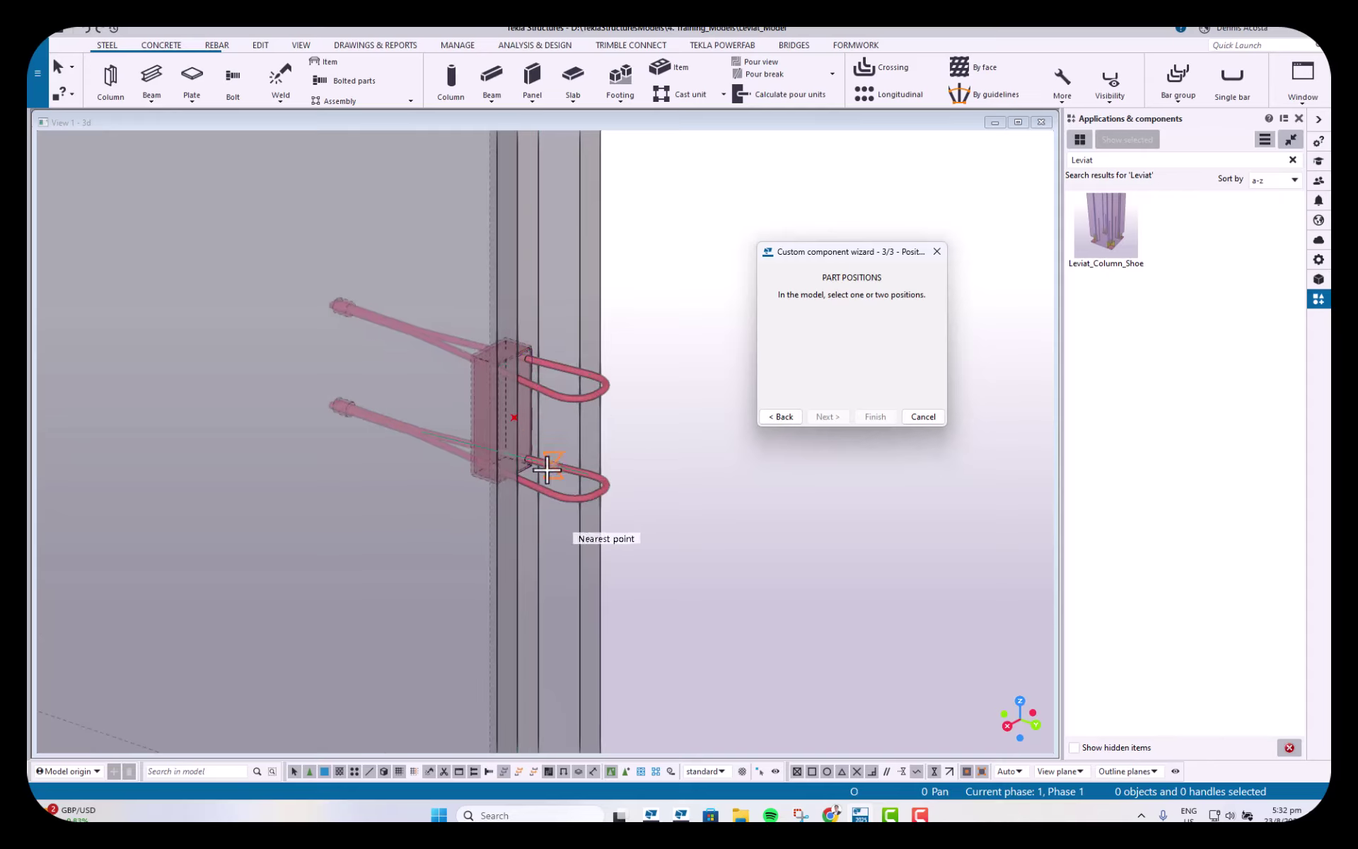
scroll(534, 455, up, 3)
middle_drag(515, 434, 494, 430)
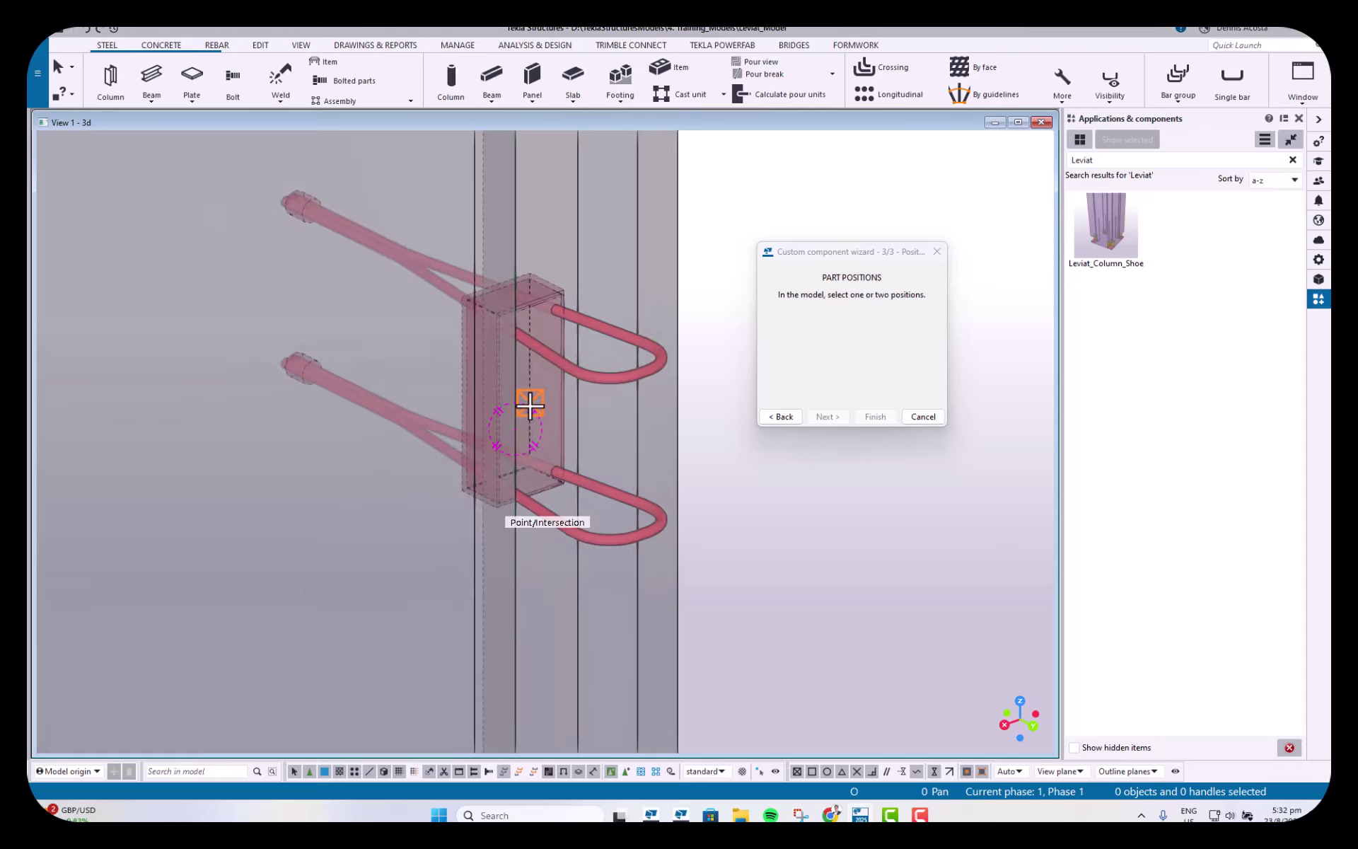
click(530, 405)
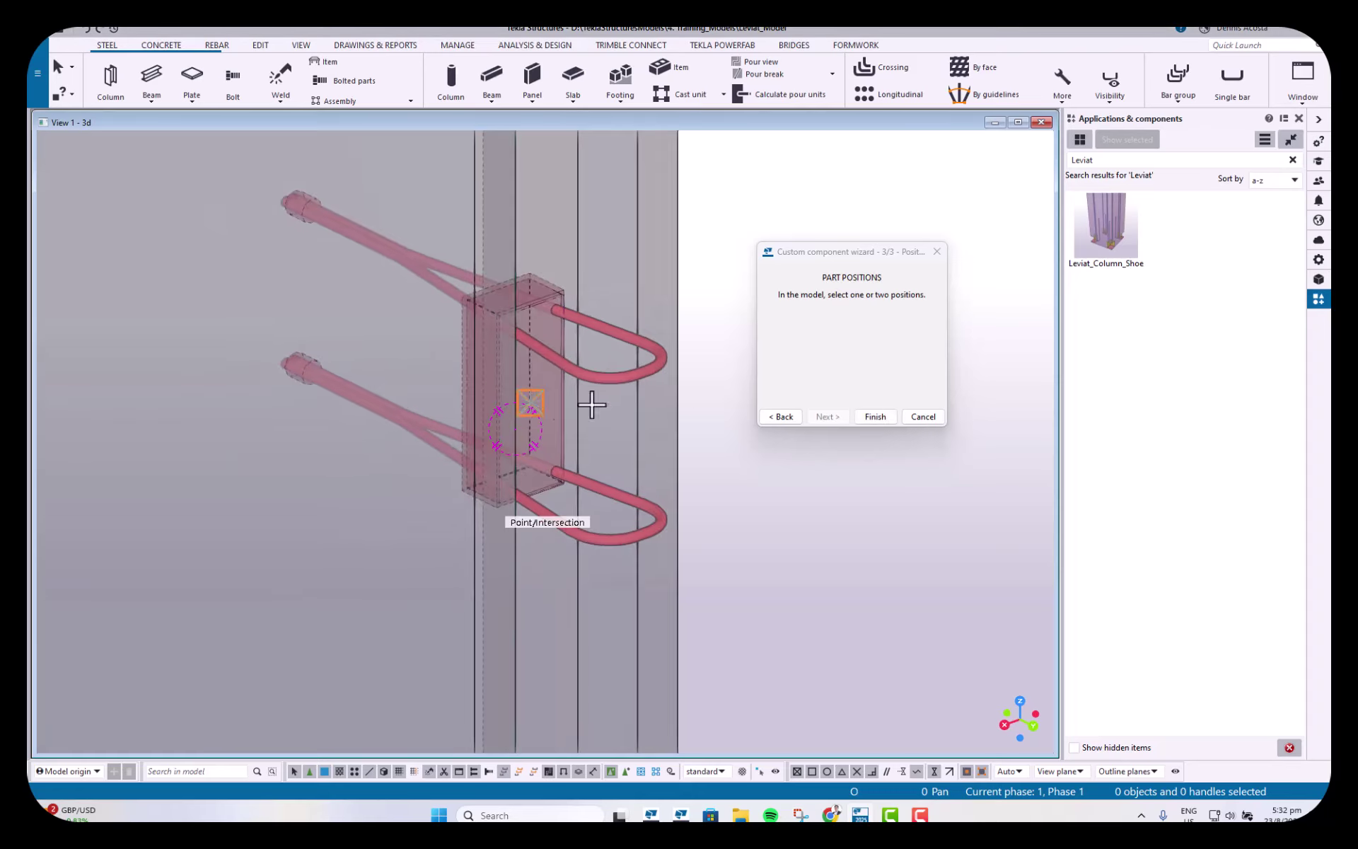
click(875, 416)
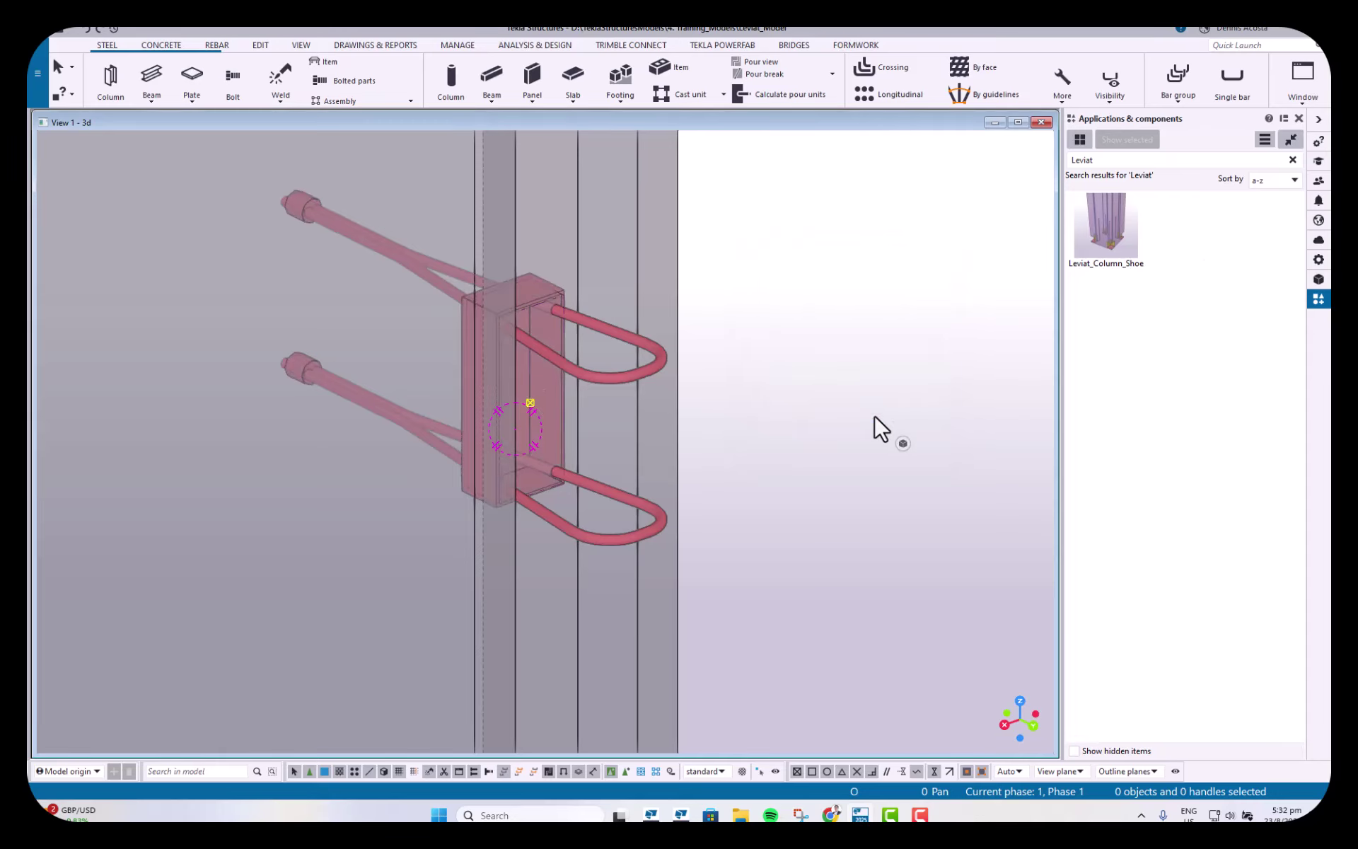
Step: Place the Leviat_LoopBox component at the lower and upper ends of the wall panel's grooved edge
scroll(878, 427, down, 5)
middle_drag(842, 433, 732, 413)
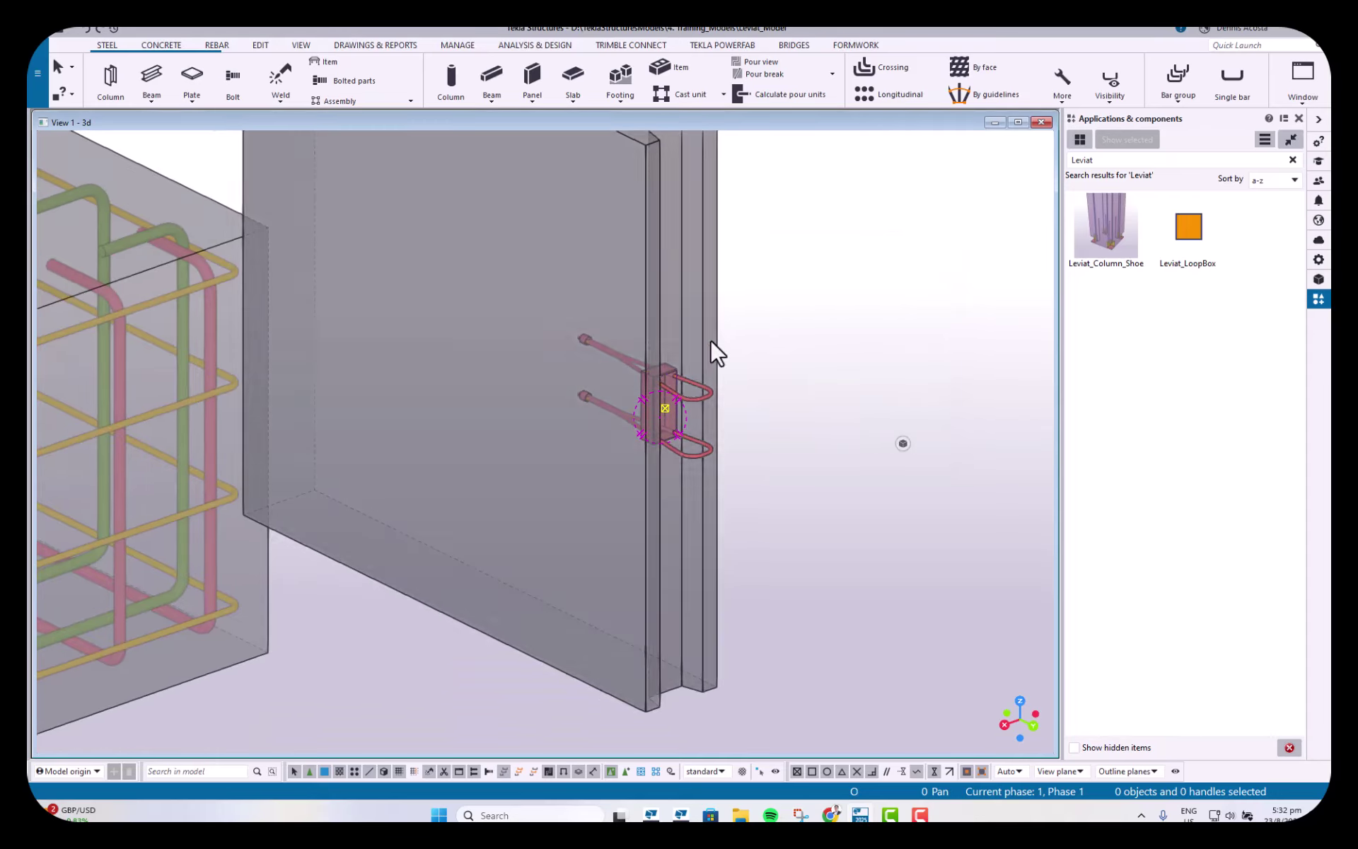
click(1187, 227)
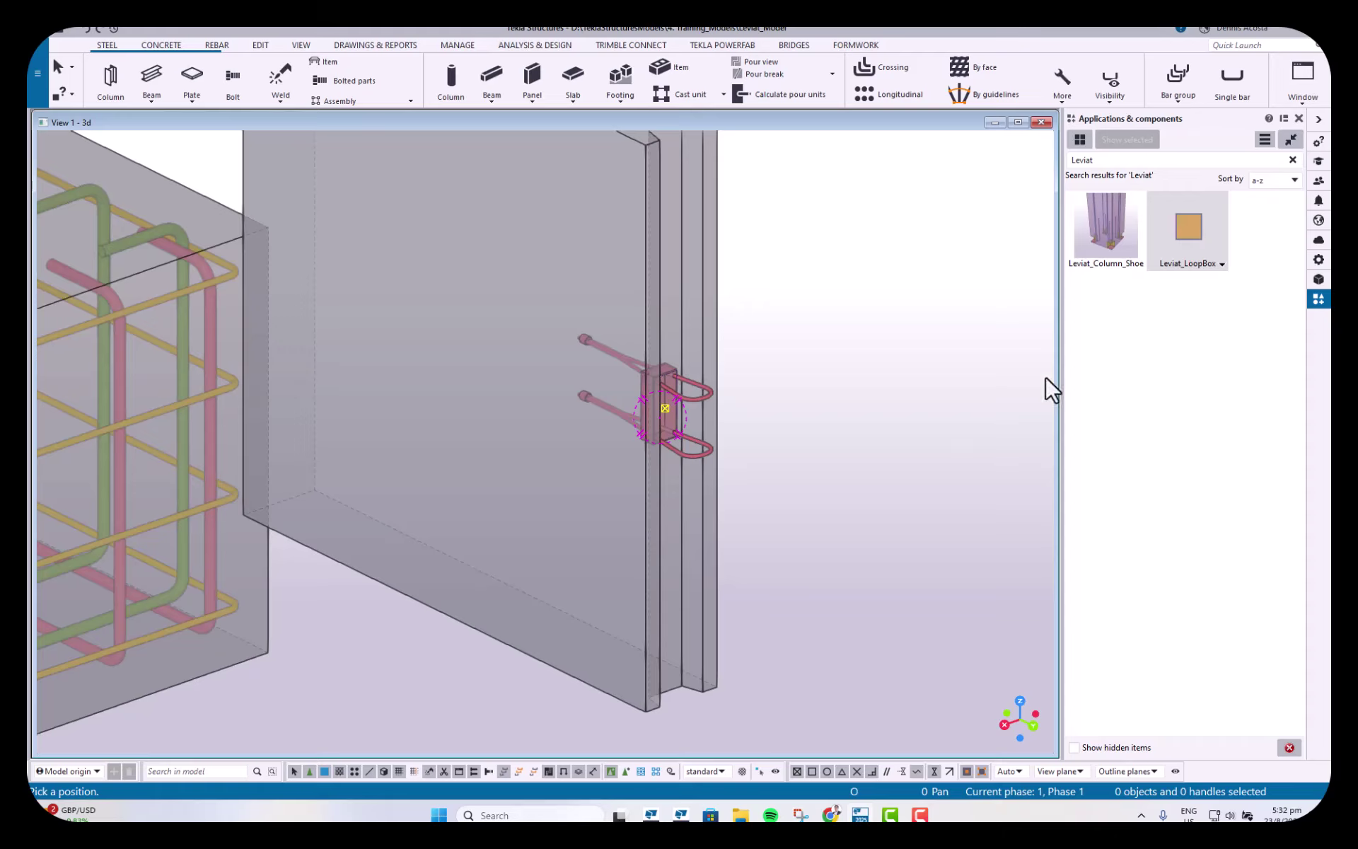
click(669, 695)
middle_drag(718, 691, 682, 712)
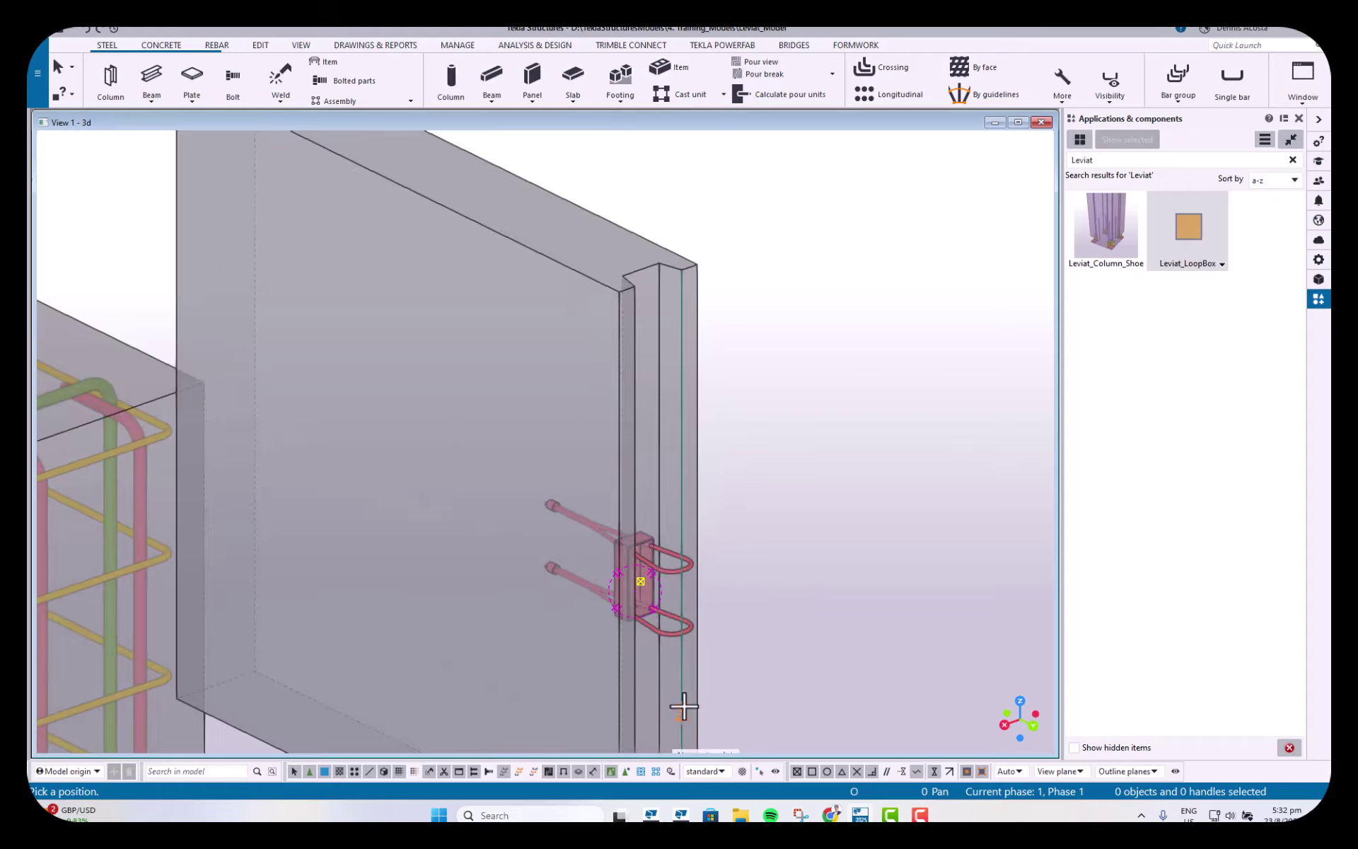
click(646, 272)
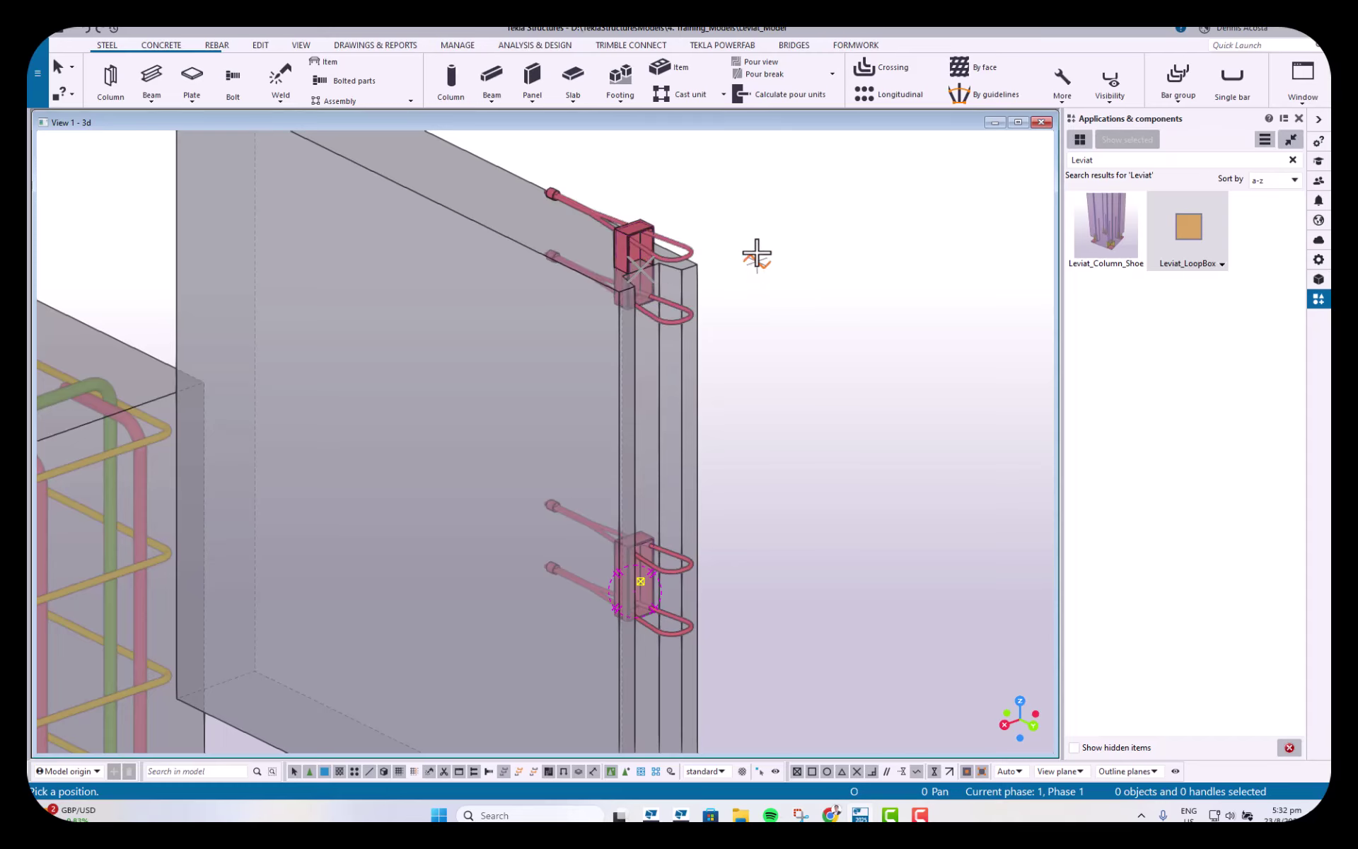
scroll(756, 251, down, 4)
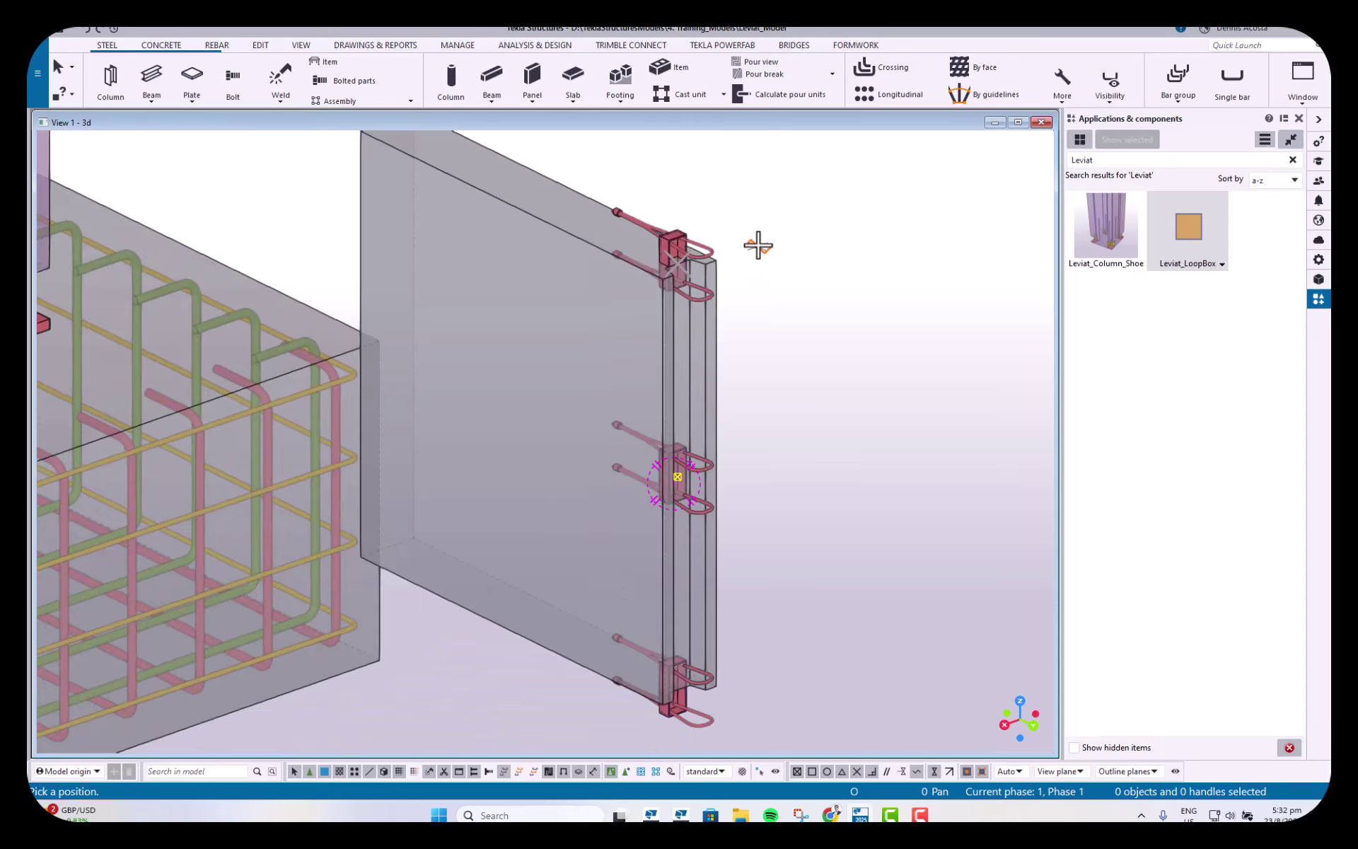
Step: Add LOOP.png from the Leviat_Model folder as Leviat_LoopBox thumbnail and turn off the built-in image
right_click(1181, 229)
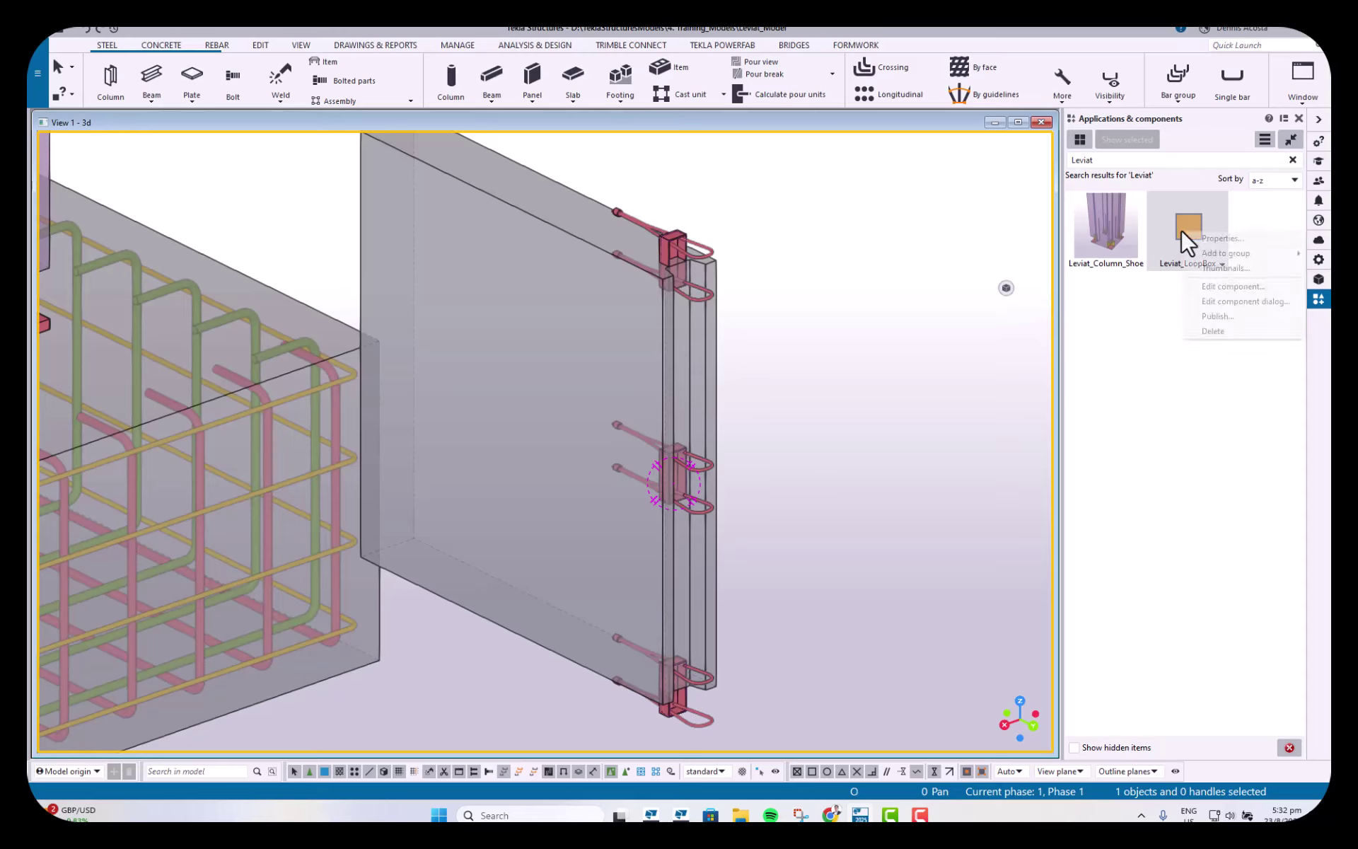
click(1207, 266)
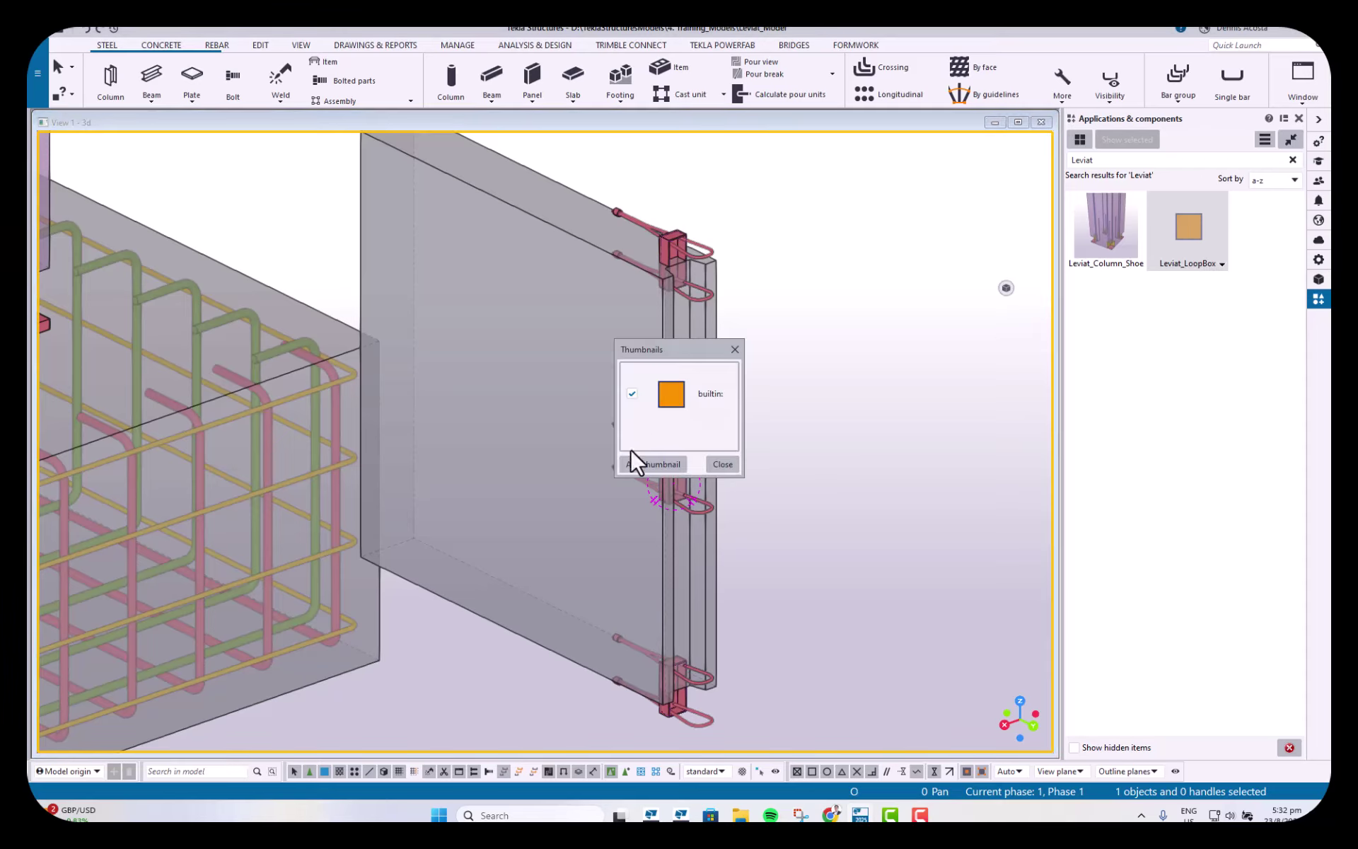
click(656, 464)
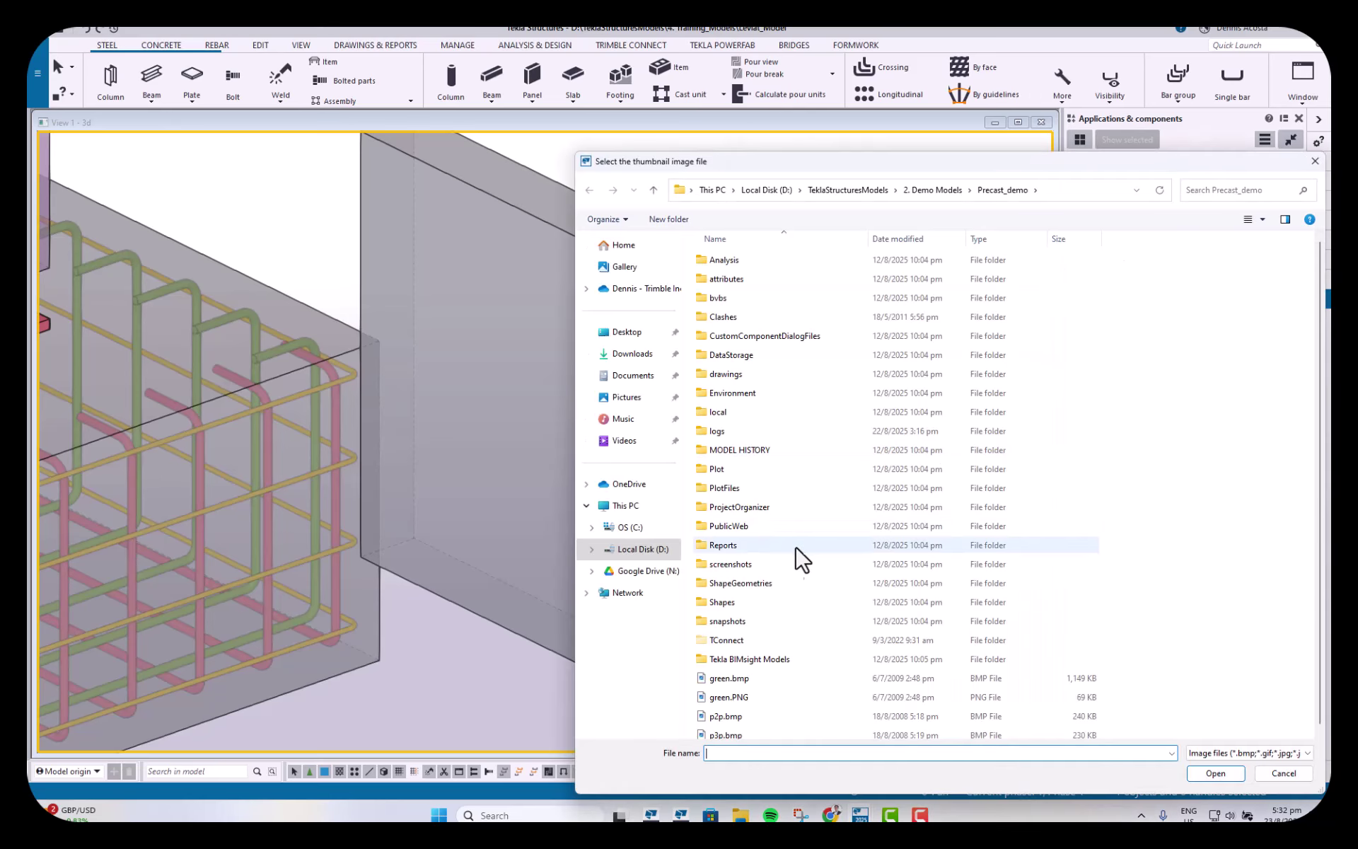
click(853, 190)
double_click(749, 313)
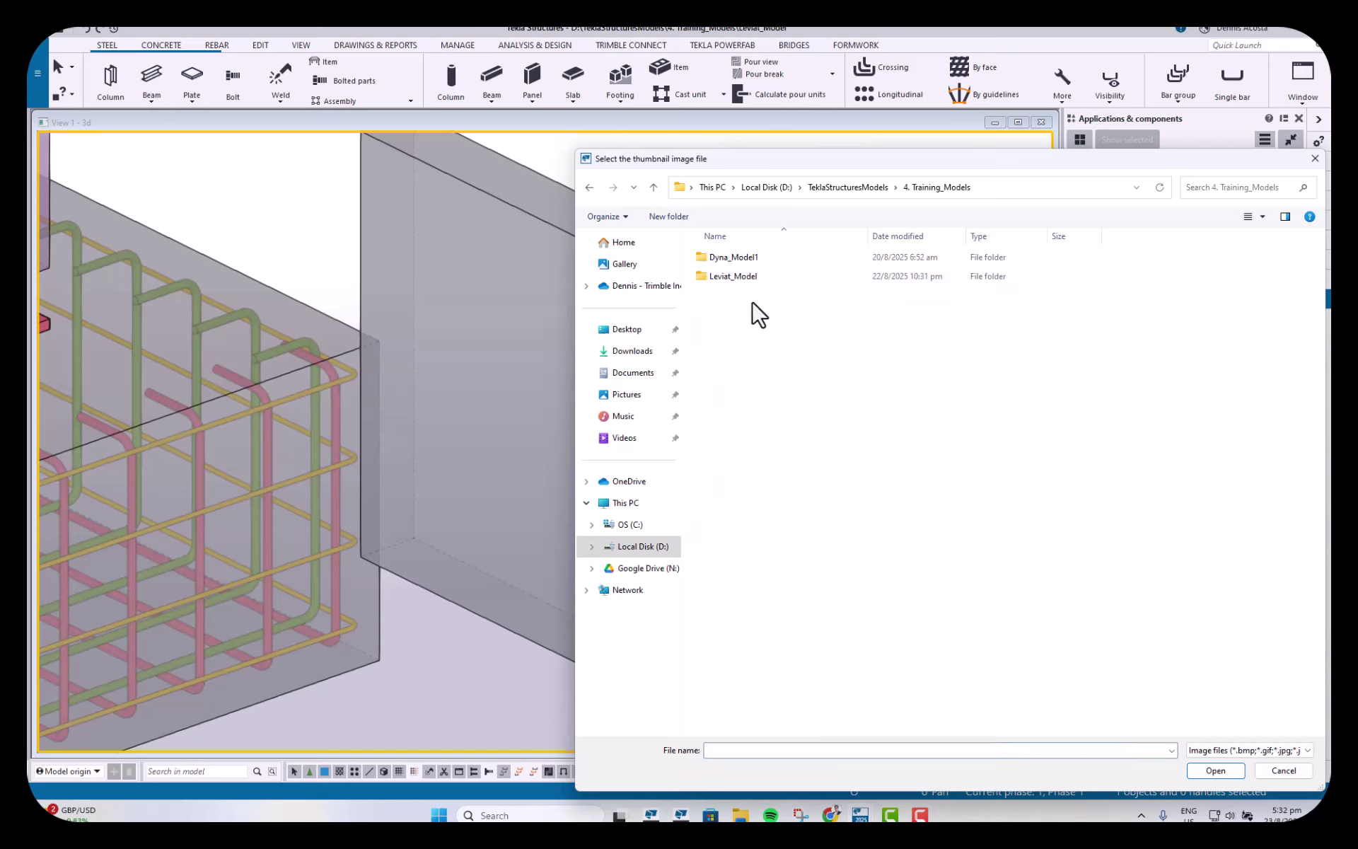
double_click(744, 278)
click(729, 448)
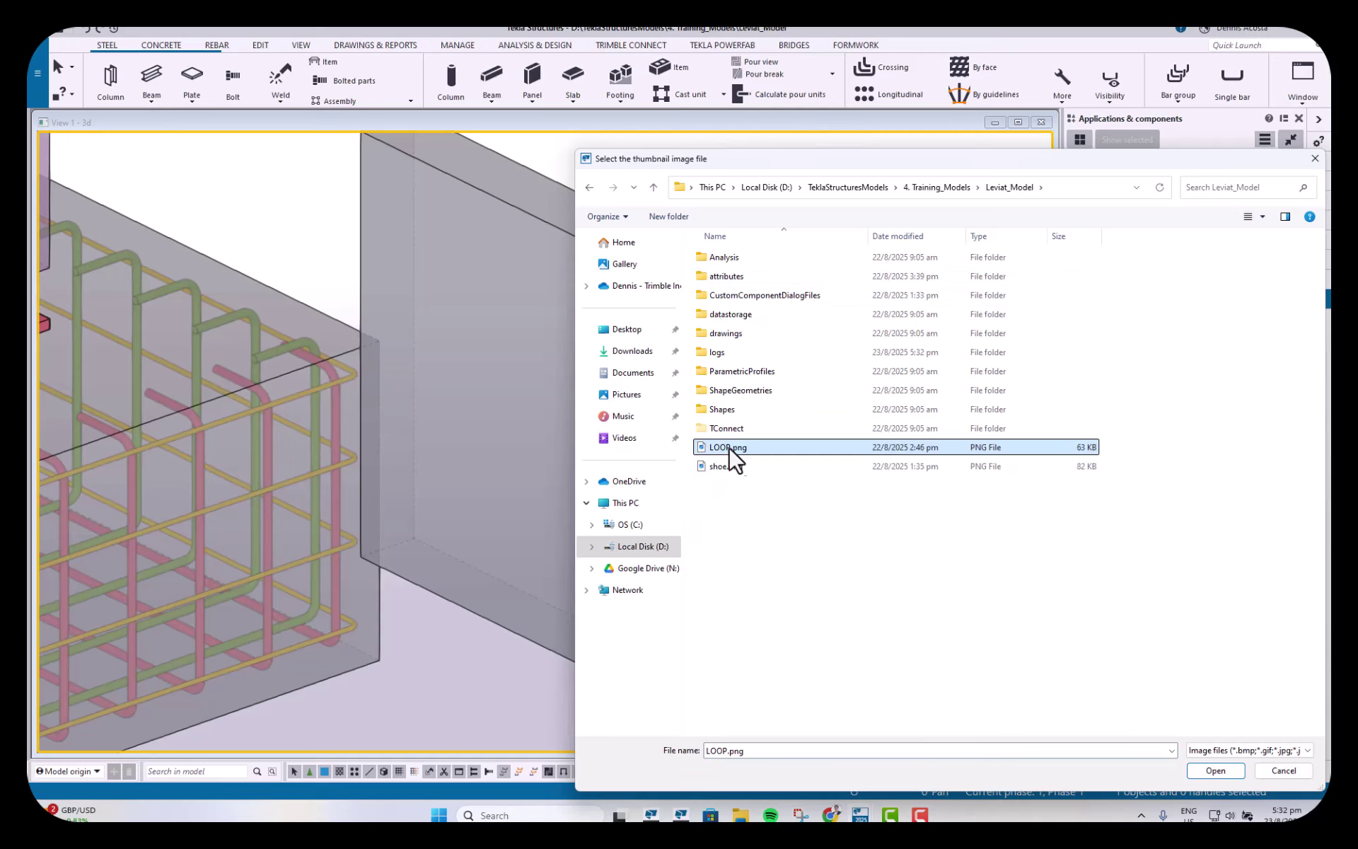
click(1215, 770)
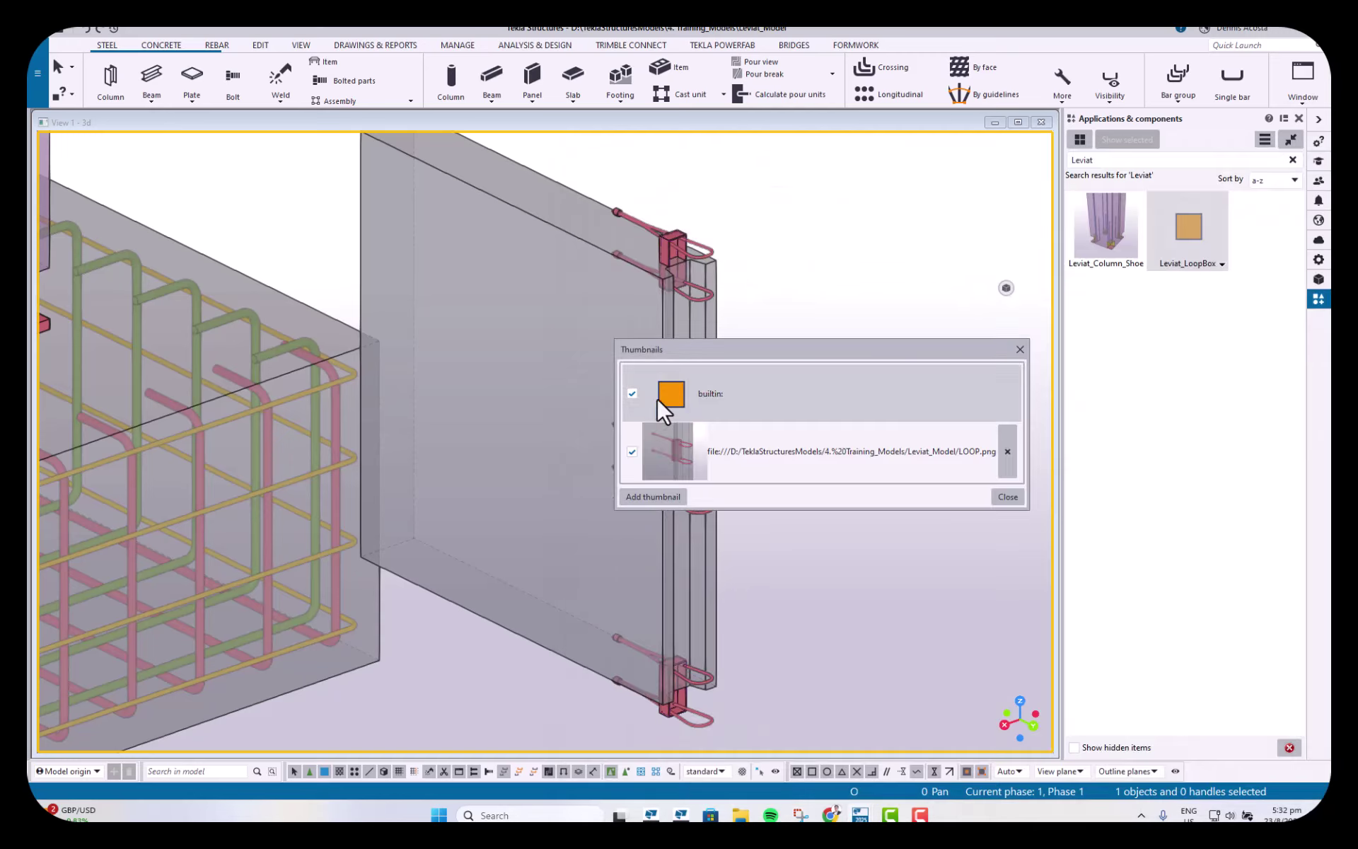
click(633, 393)
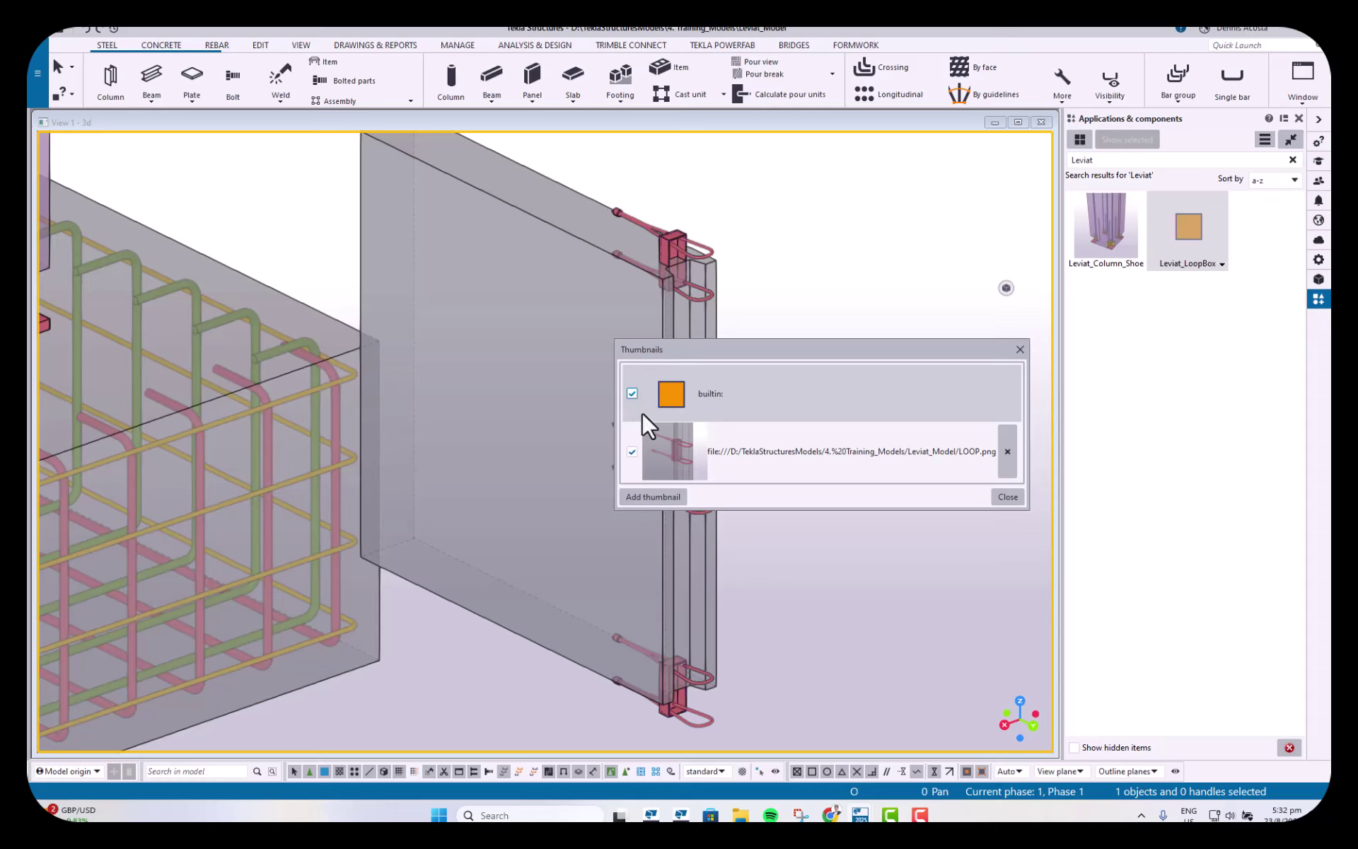
click(1005, 498)
Step: Place two more Leviat_LoopBox components on the panel's outer edges, between its upper and middle loop boxes, and end the placement
click(1191, 226)
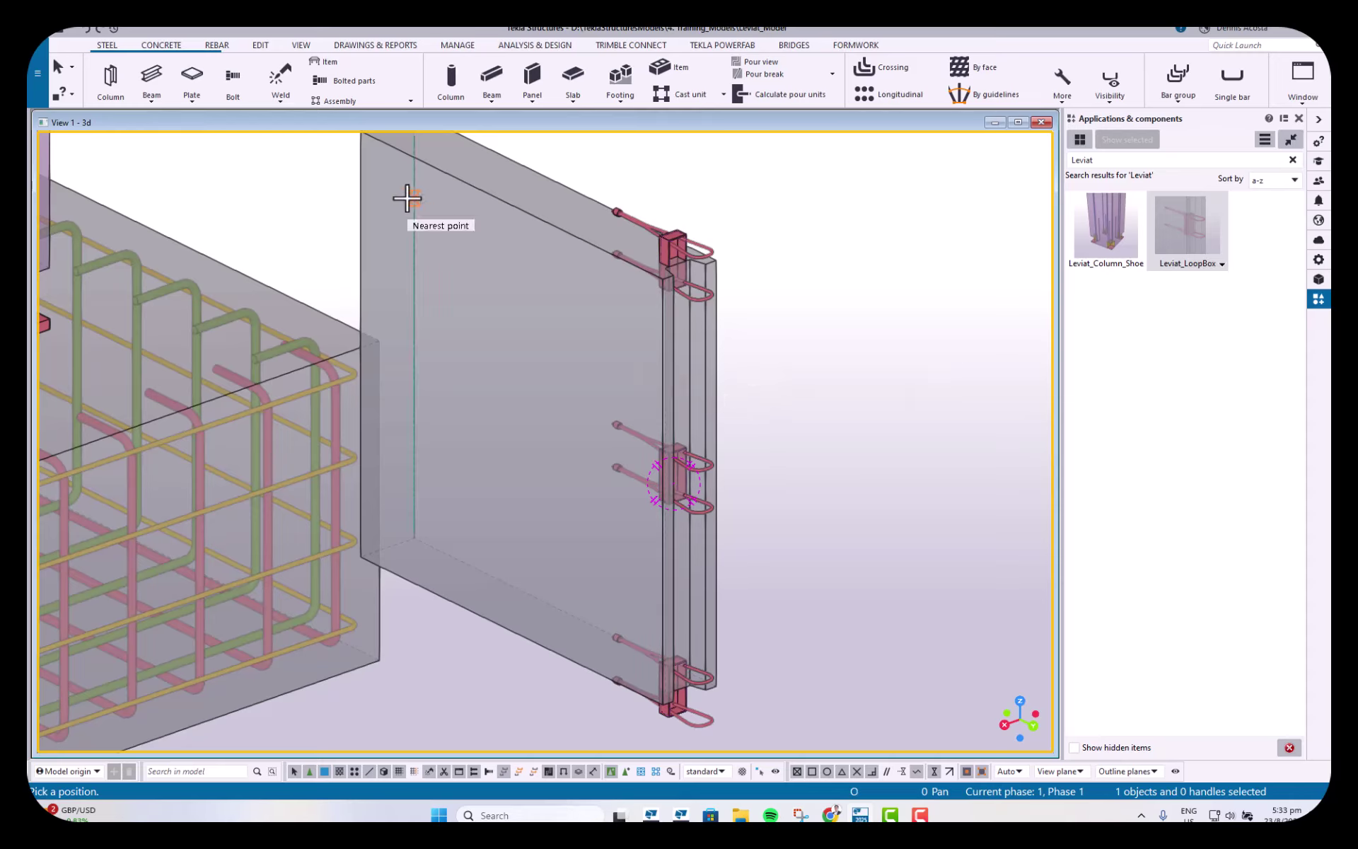
ctrl+middle_drag(380, 233, 574, 283)
middle_drag(751, 248, 366, 291)
scroll(366, 291, down, 4)
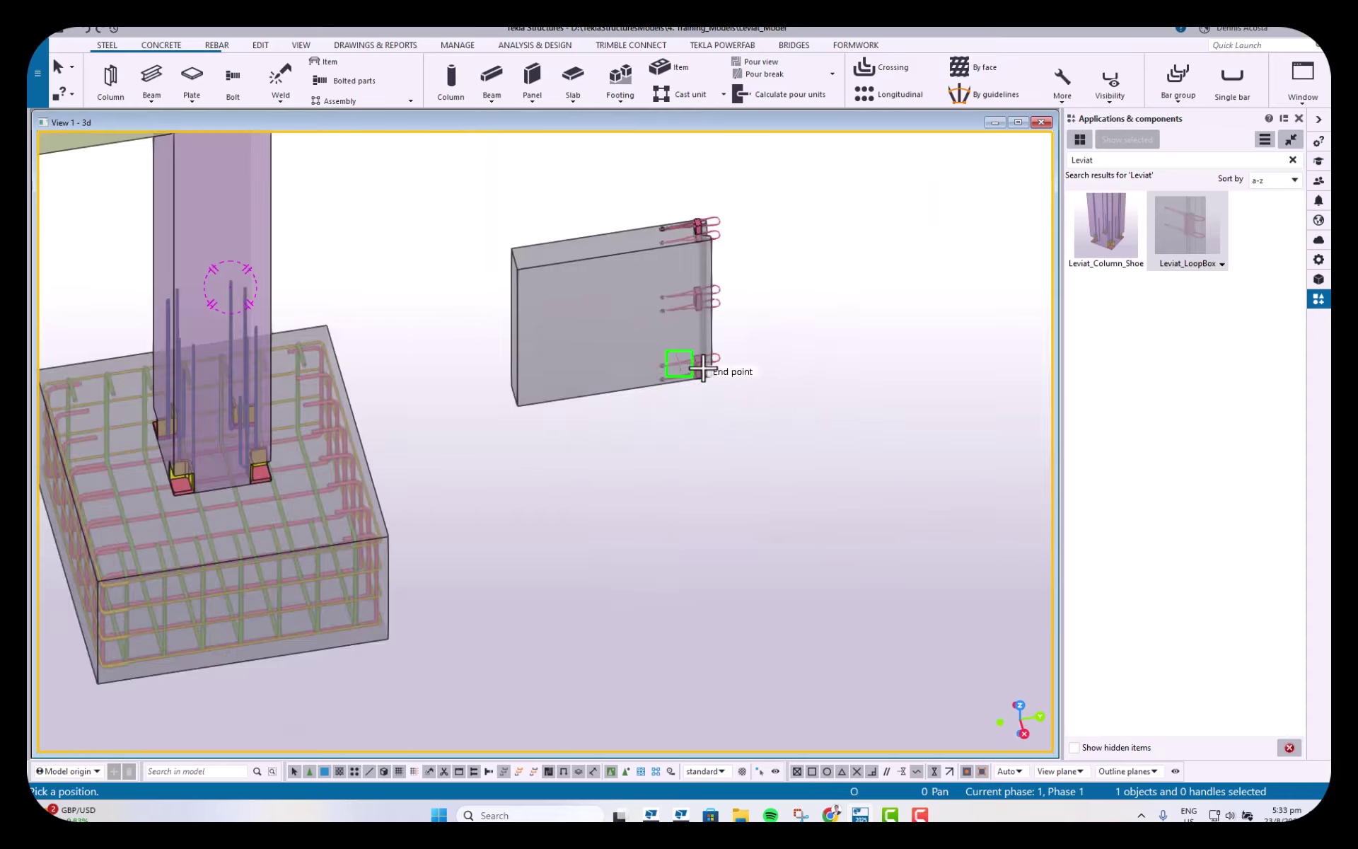
scroll(763, 371, up, 3)
ctrl+middle_drag(705, 324, 440, 317)
scroll(621, 237, up, 2)
middle_drag(627, 300, 543, 541)
ctrl+middle_drag(551, 433, 727, 603)
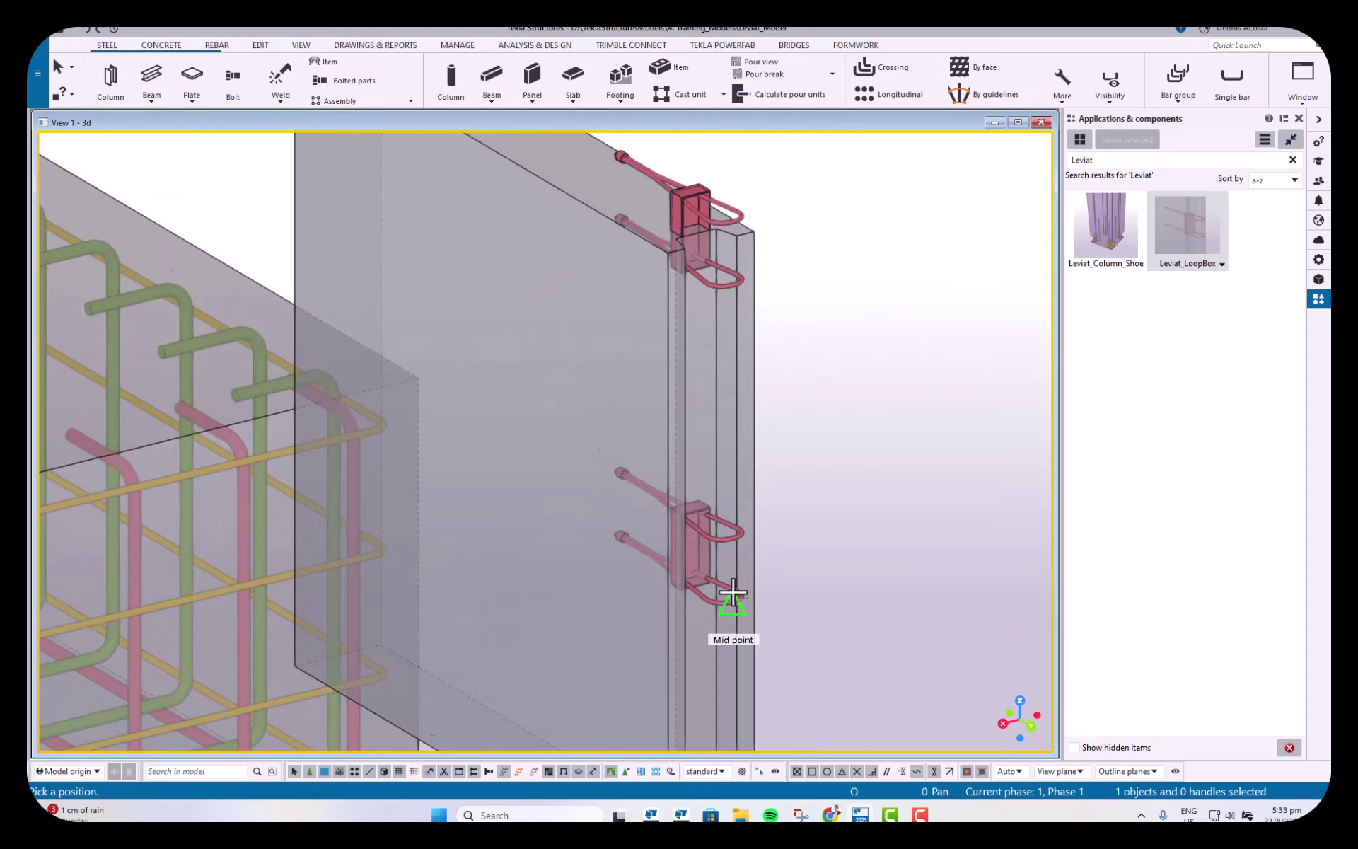
click(753, 399)
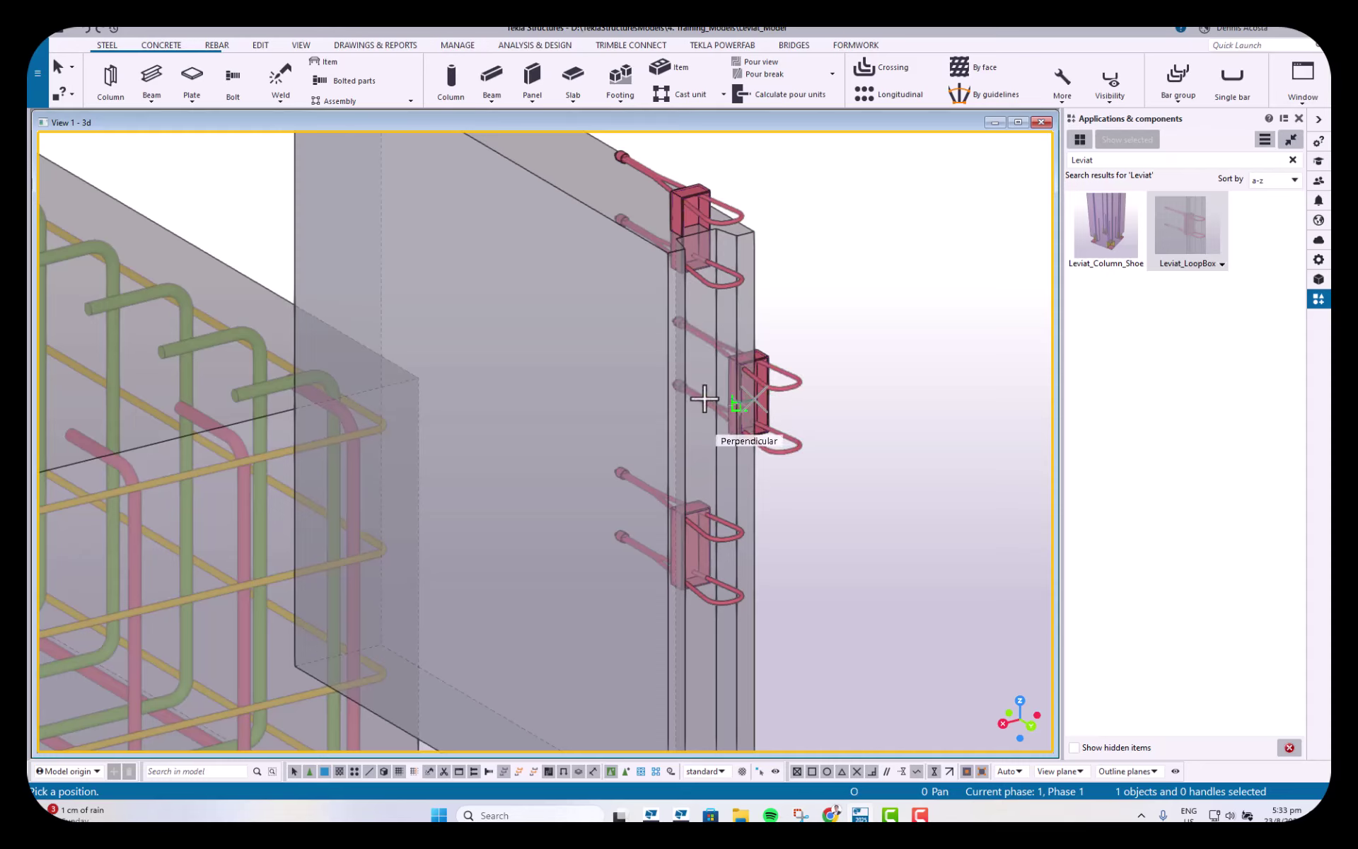
click(667, 412)
scroll(700, 451, down, 2)
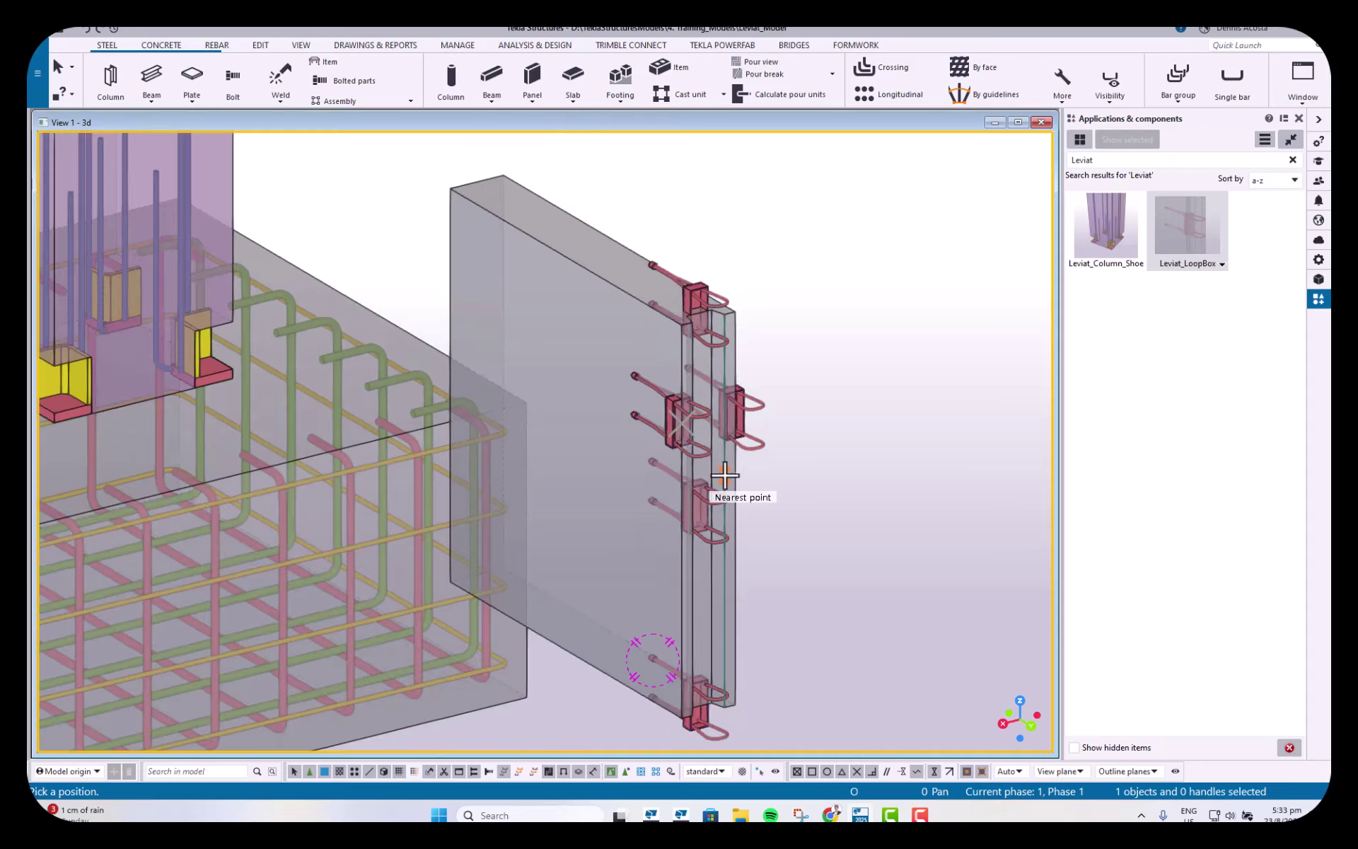
ctrl+middle_drag(724, 472, 754, 467)
right_click(787, 292)
click(818, 304)
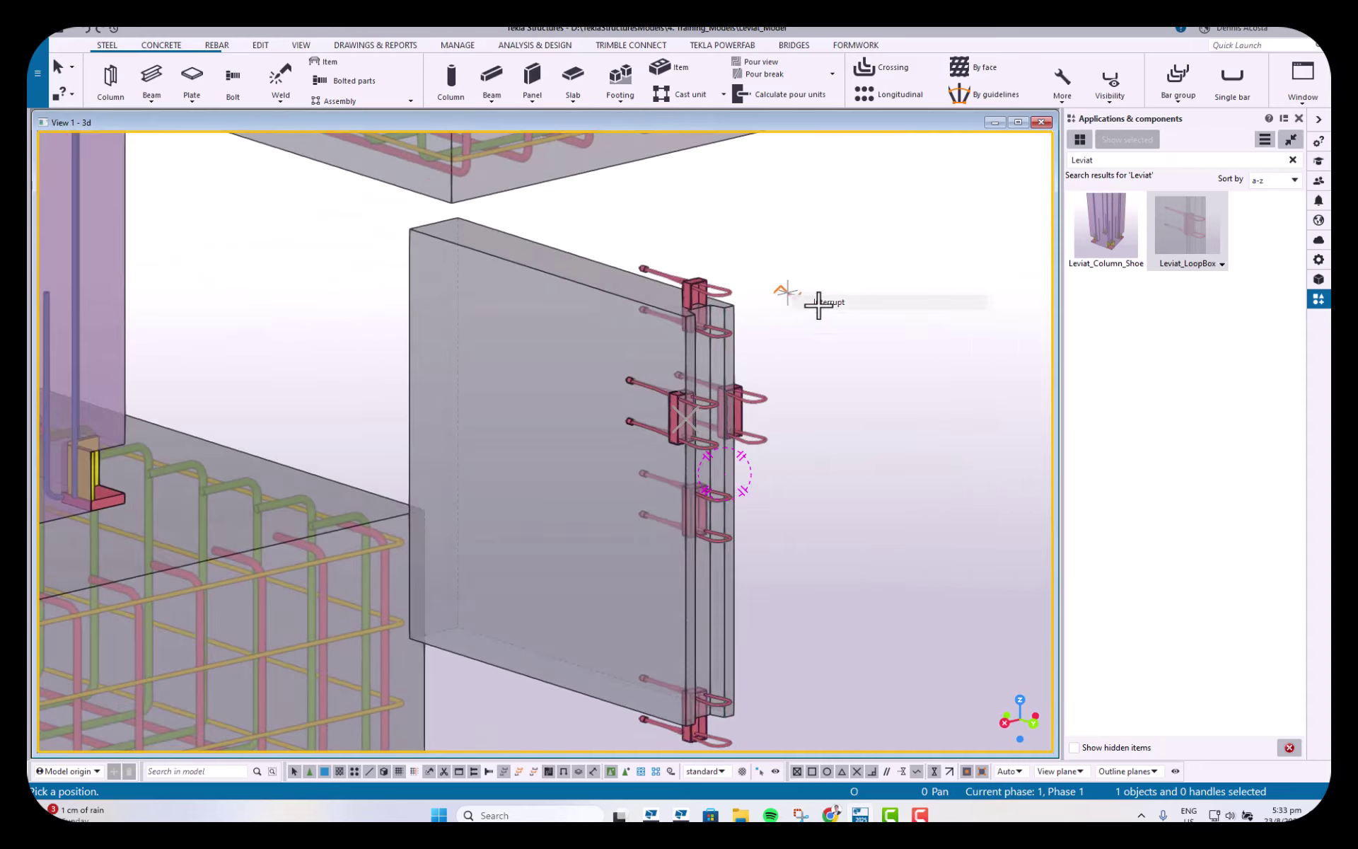
Step: Examine the panel with loop boxes among the footings and the large wall panels standing on the beams
scroll(773, 408, down, 2)
scroll(728, 410, down, 2)
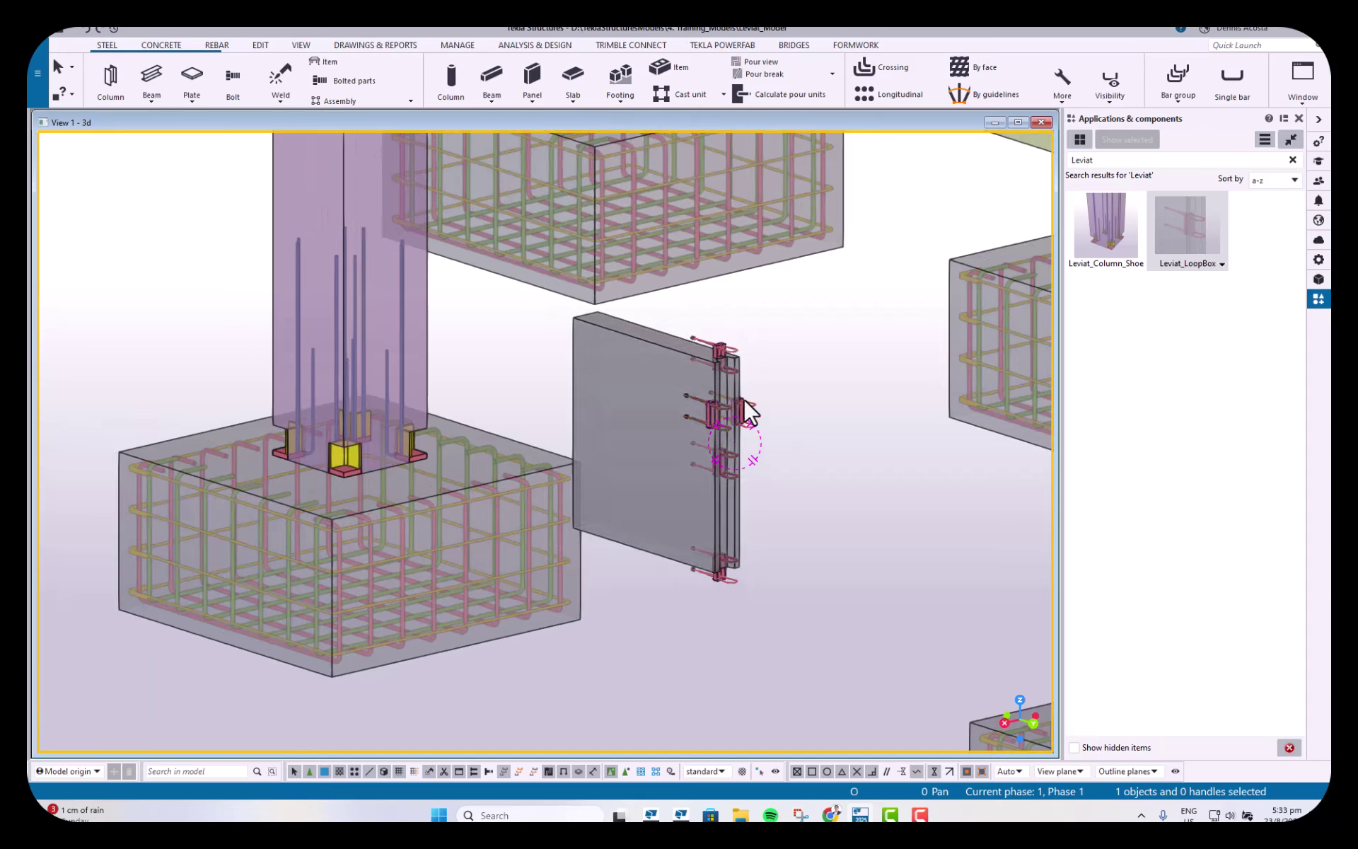
middle_drag(796, 389, 577, 444)
scroll(719, 406, down, 2)
scroll(721, 405, up, 3)
scroll(574, 443, down, 3)
scroll(574, 443, down, 2)
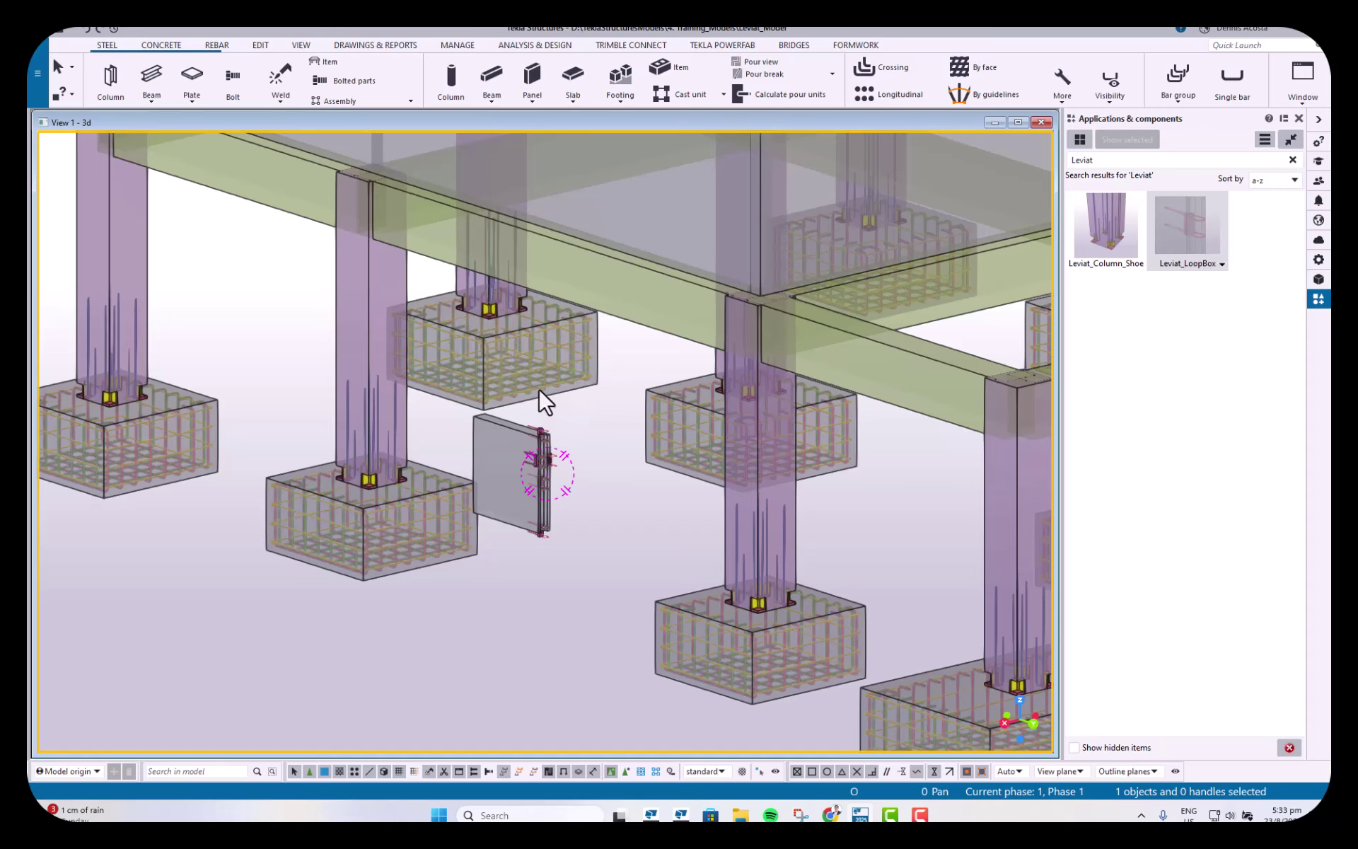
ctrl+middle_drag(541, 388, 609, 470)
scroll(551, 410, down, 3)
scroll(541, 262, up, 2)
mouse_move(528, 286)
ctrl+middle_down()
mouse_move(594, 332)
mouse_move(627, 311)
mouse_move(520, 290)
ctrl+middle_up()
scroll(541, 322, up, 3)
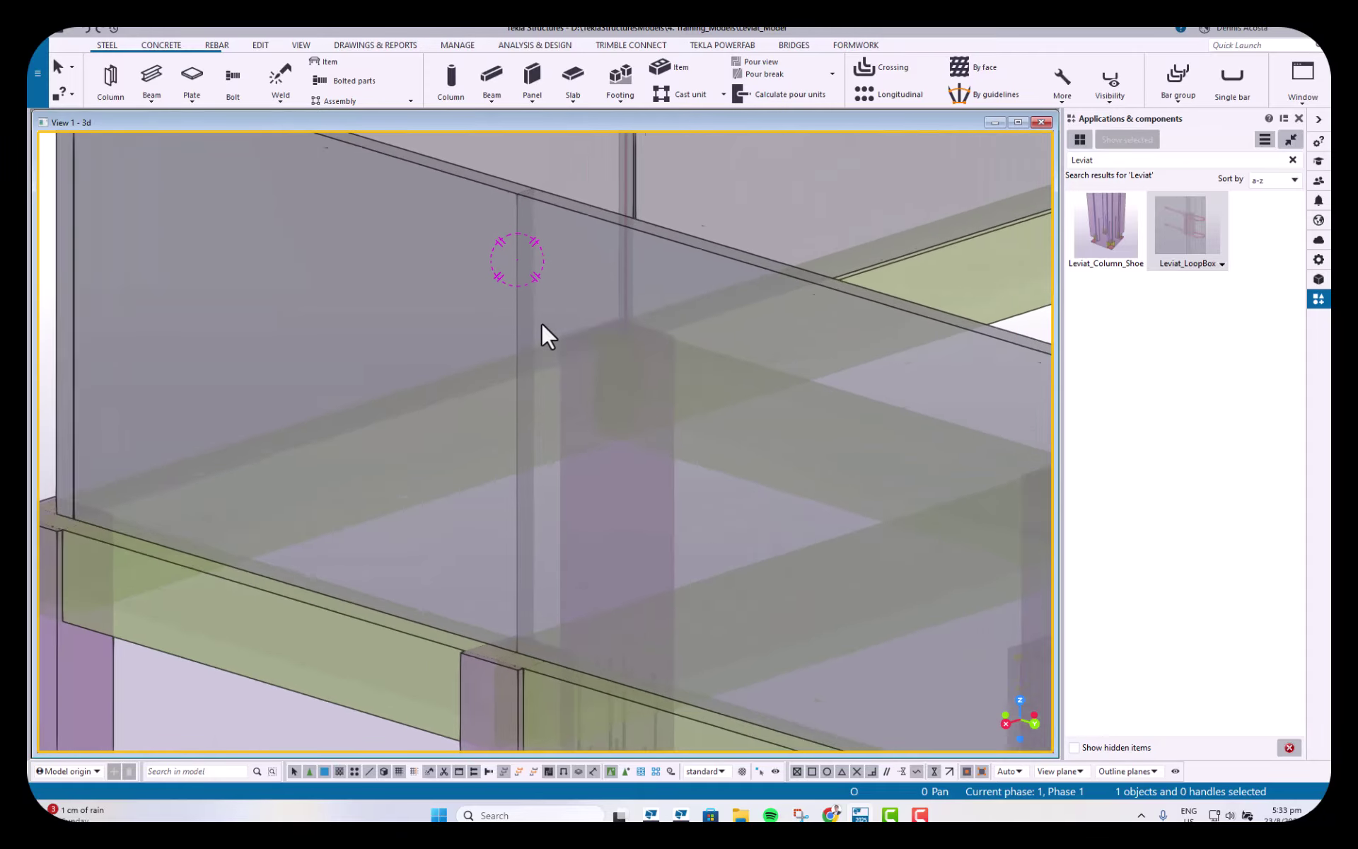
ctrl+middle_drag(527, 351, 659, 352)
scroll(217, 391, down, 3)
ctrl+middle_drag(218, 391, 244, 402)
scroll(244, 402, down, 2)
middle_drag(244, 401, 428, 397)
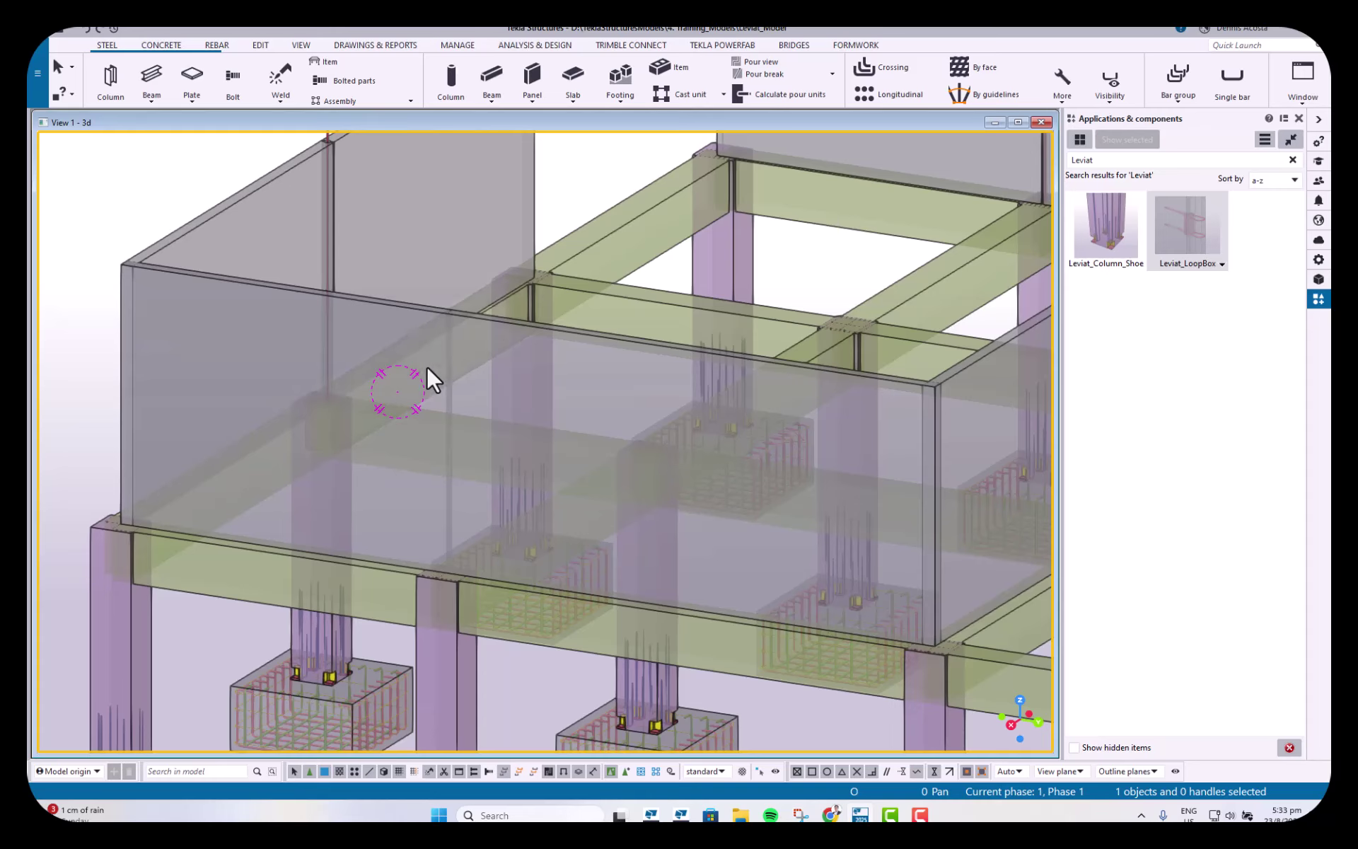
Step: Show the parts as opaque solids and split both front wall panels at their mid points, into 3000 mm and 2000 mm halves
key(ctrl+4)
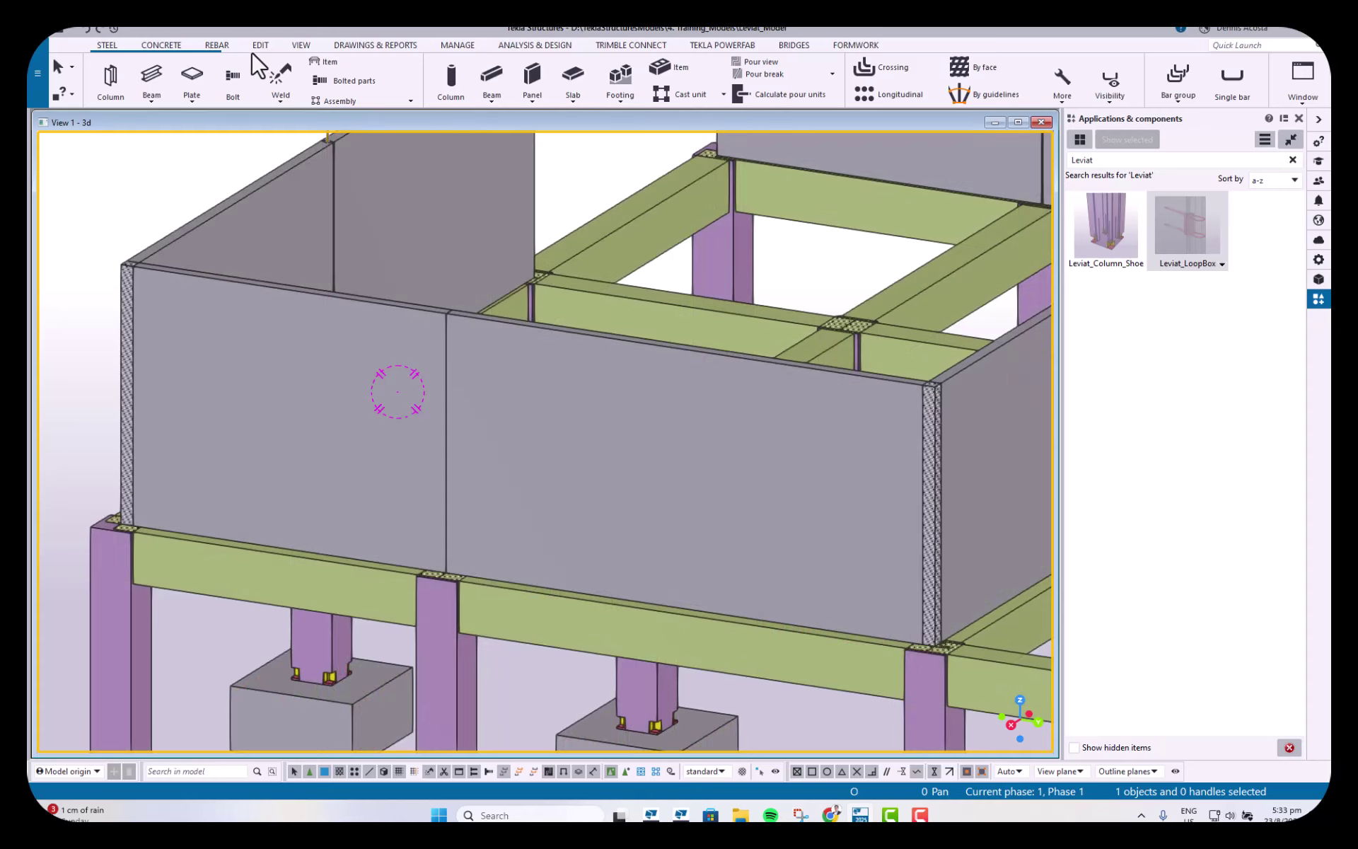
click(263, 46)
click(220, 89)
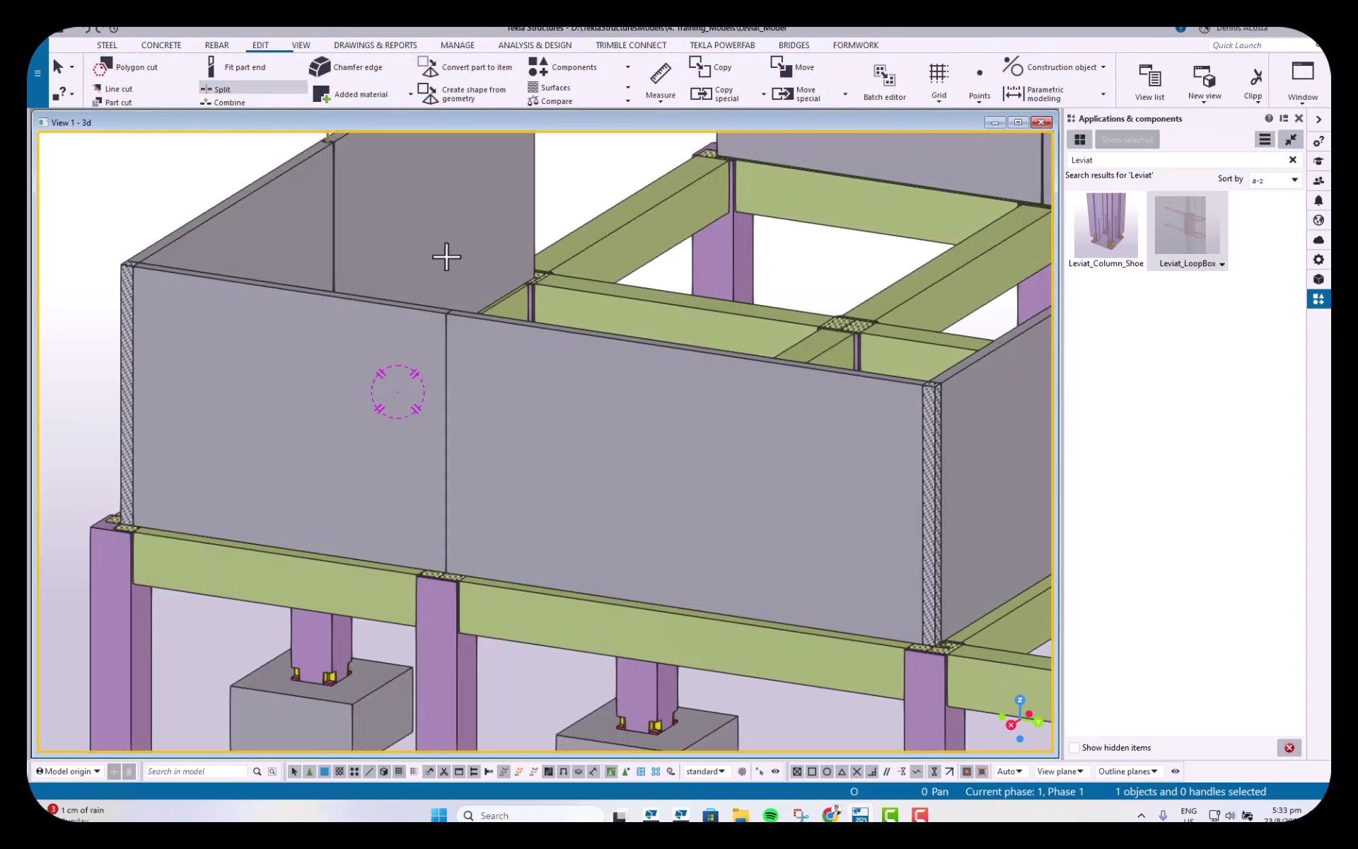
click(665, 345)
click(691, 347)
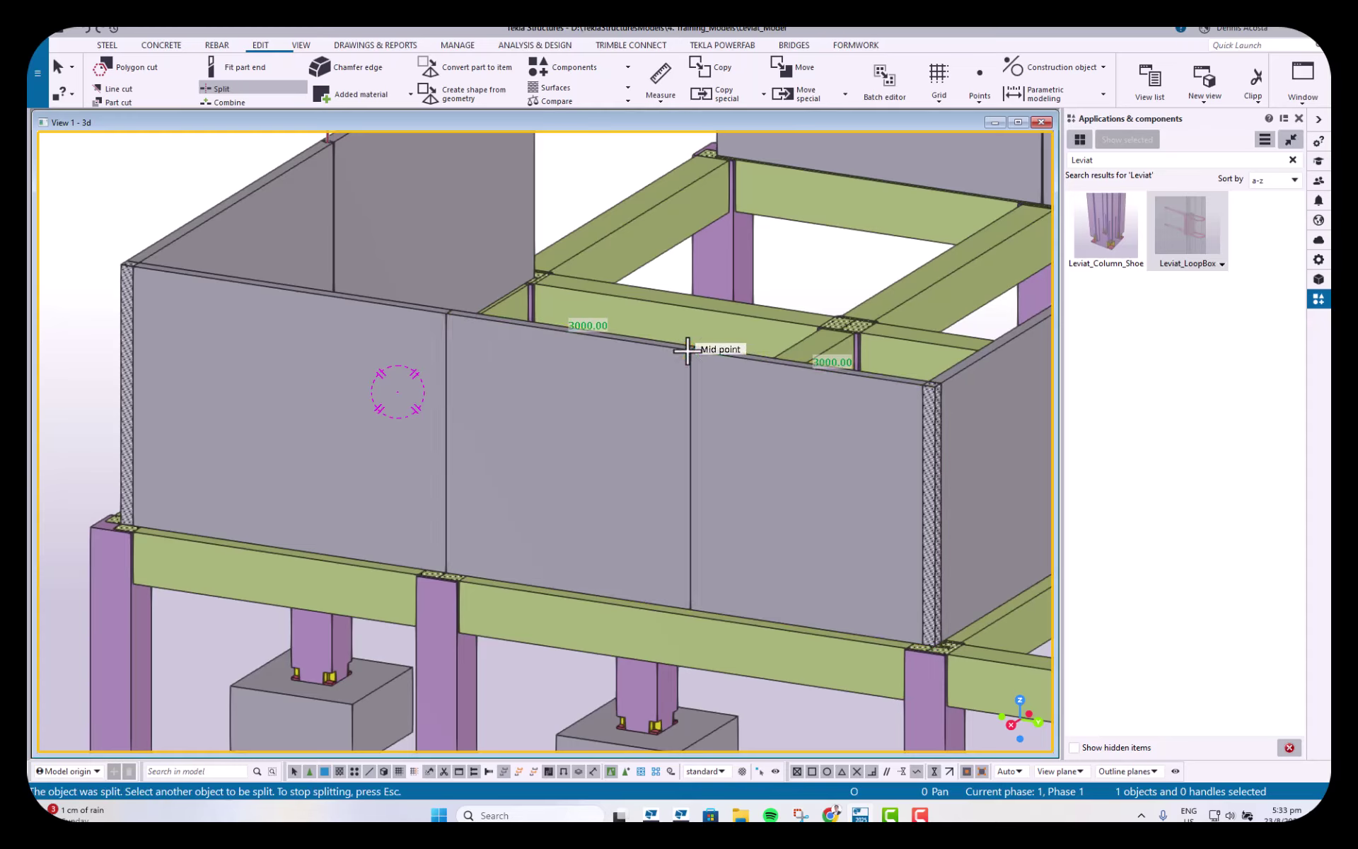
click(280, 286)
click(283, 289)
right_click(407, 245)
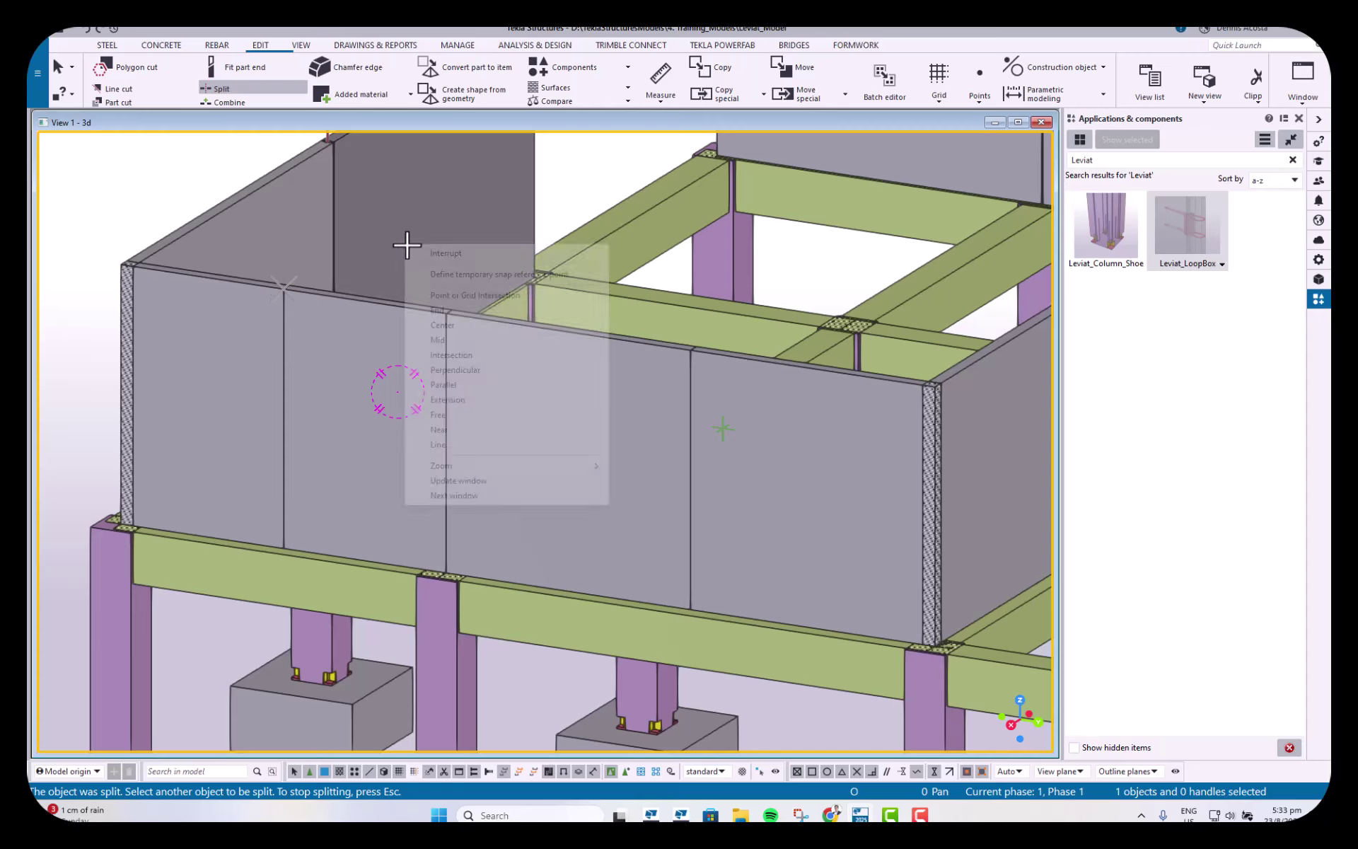
click(447, 253)
Step: Select the four front wall panels and show only them in the 3D view
scroll(463, 353, up, 2)
middle_drag(452, 380, 361, 429)
middle_drag(360, 428, 496, 403)
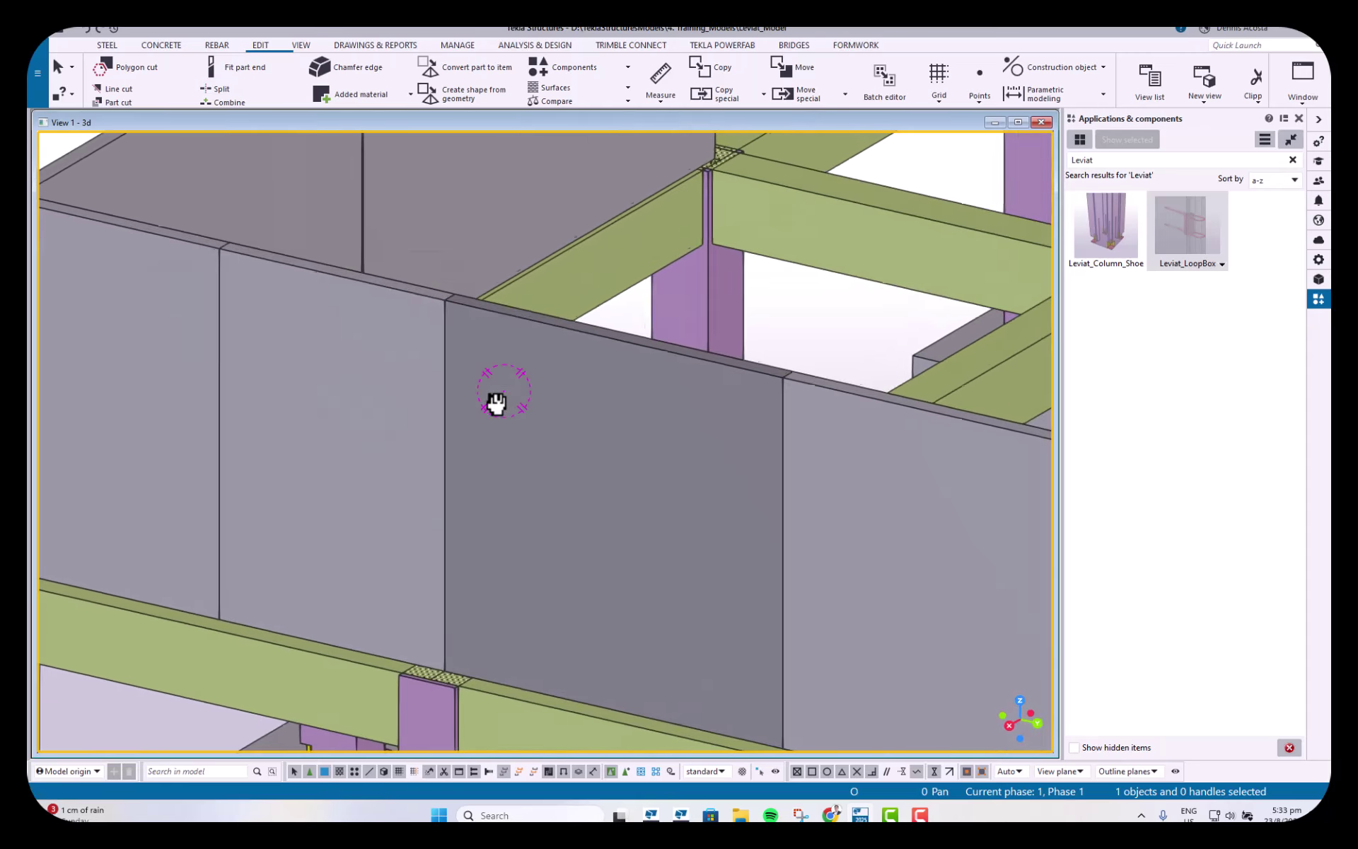
scroll(496, 401, down, 3)
click(689, 402)
shift+click(582, 392)
shift+click(424, 376)
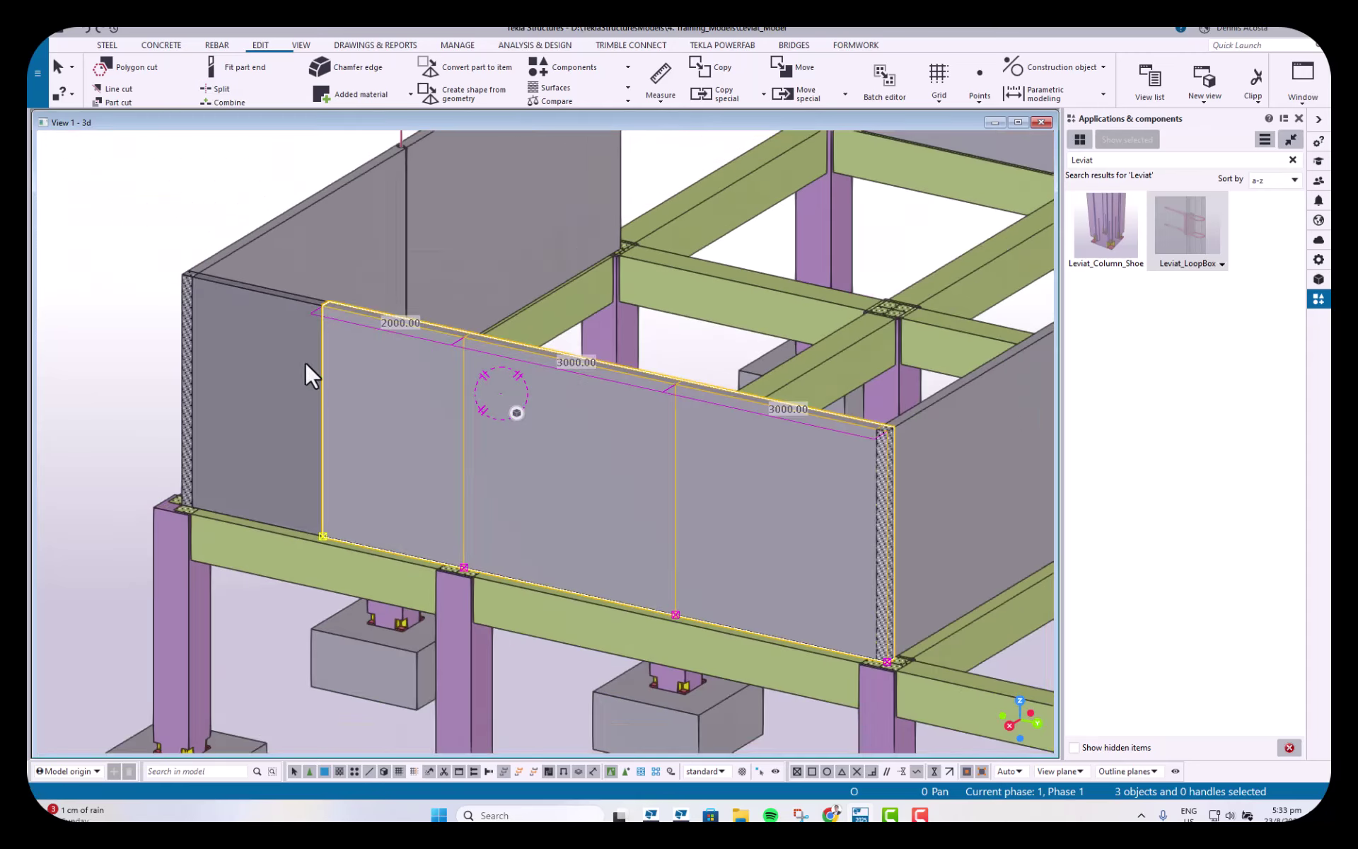
shift+click(304, 364)
right_click(280, 362)
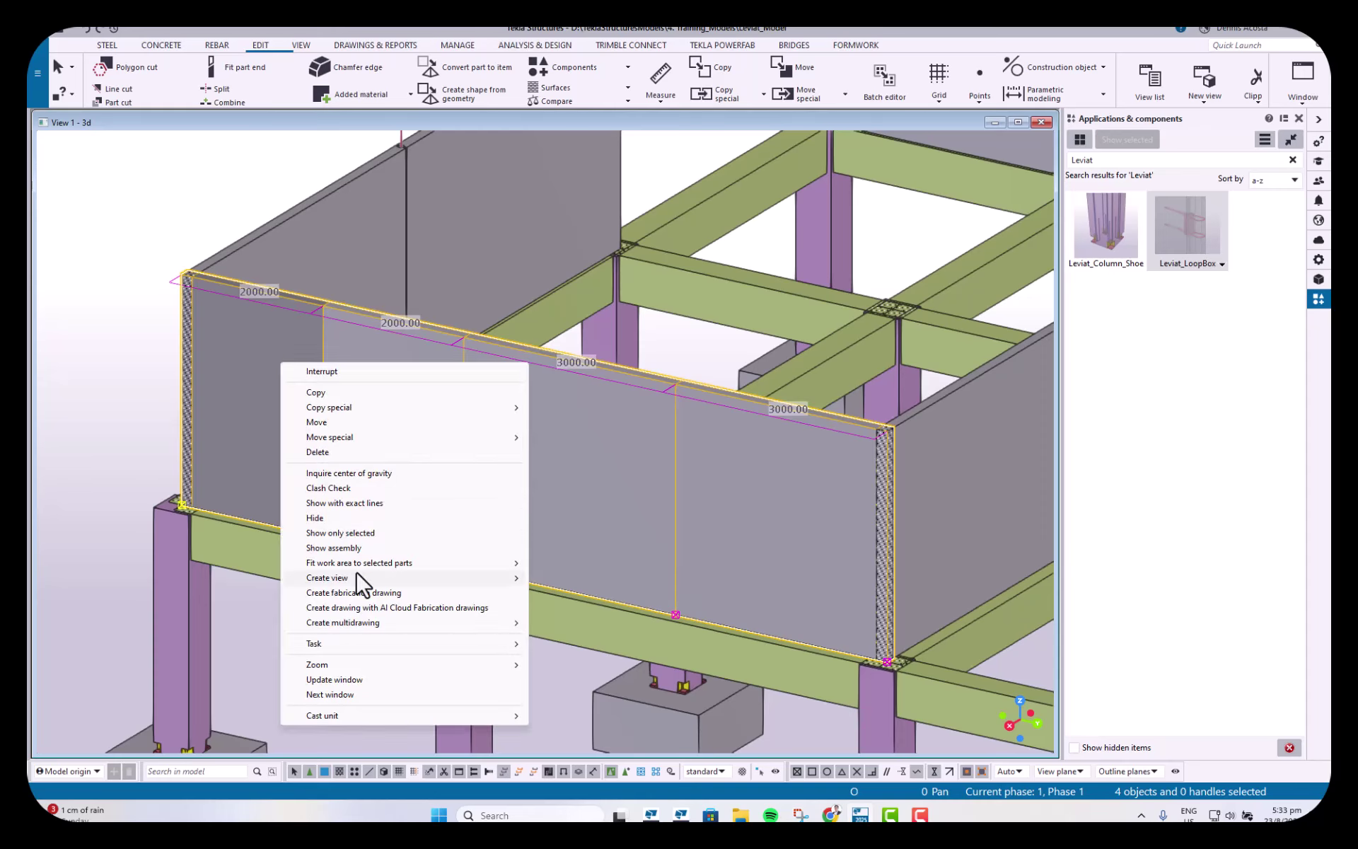
click(353, 532)
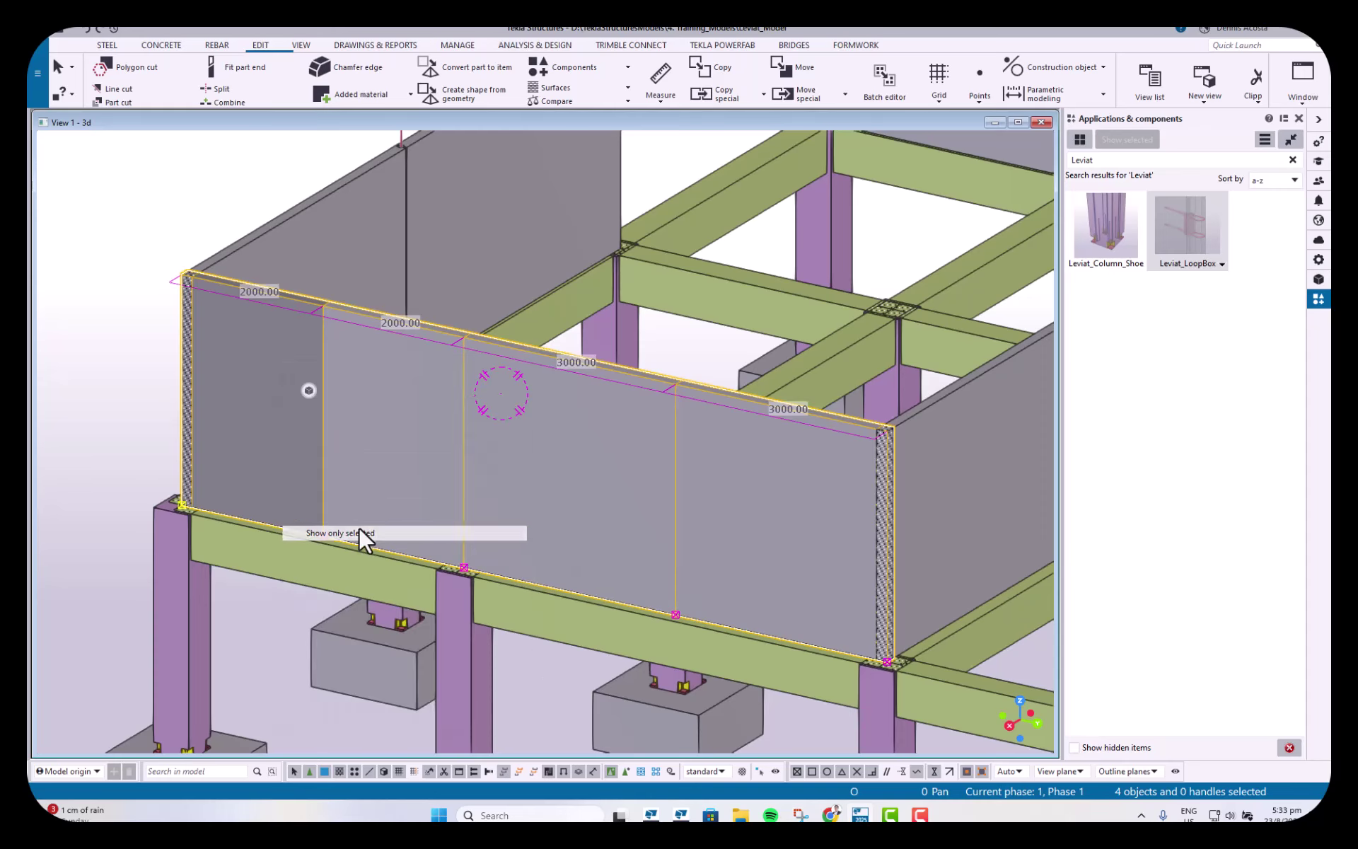
click(514, 498)
mouse_move(508, 487)
ctrl+middle_down()
mouse_move(672, 500)
mouse_move(495, 485)
mouse_move(603, 241)
ctrl+middle_up()
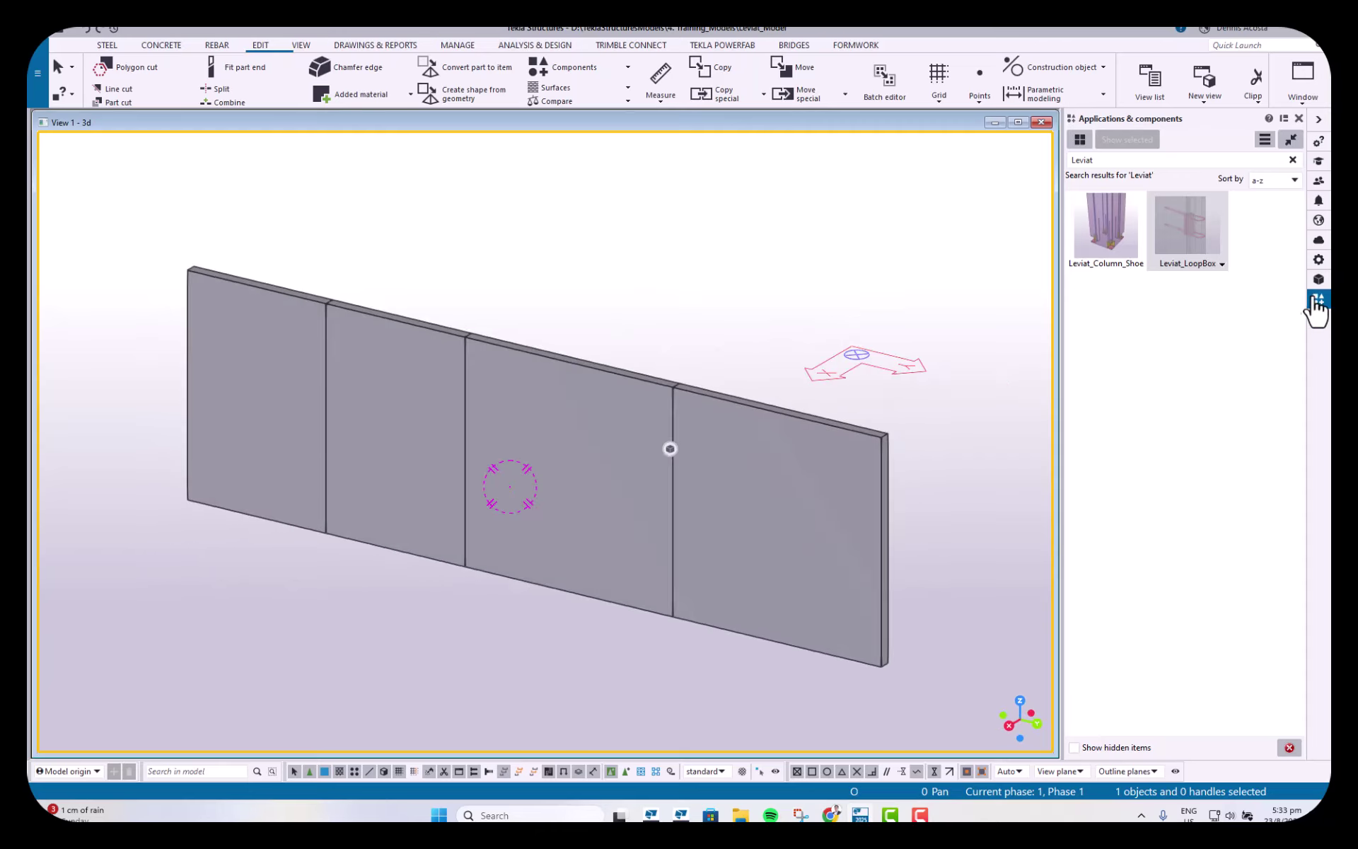
Step: Search the components for "wall" and open the connector settings of Wall To Wall Connection
click(1212, 161)
text(wall)
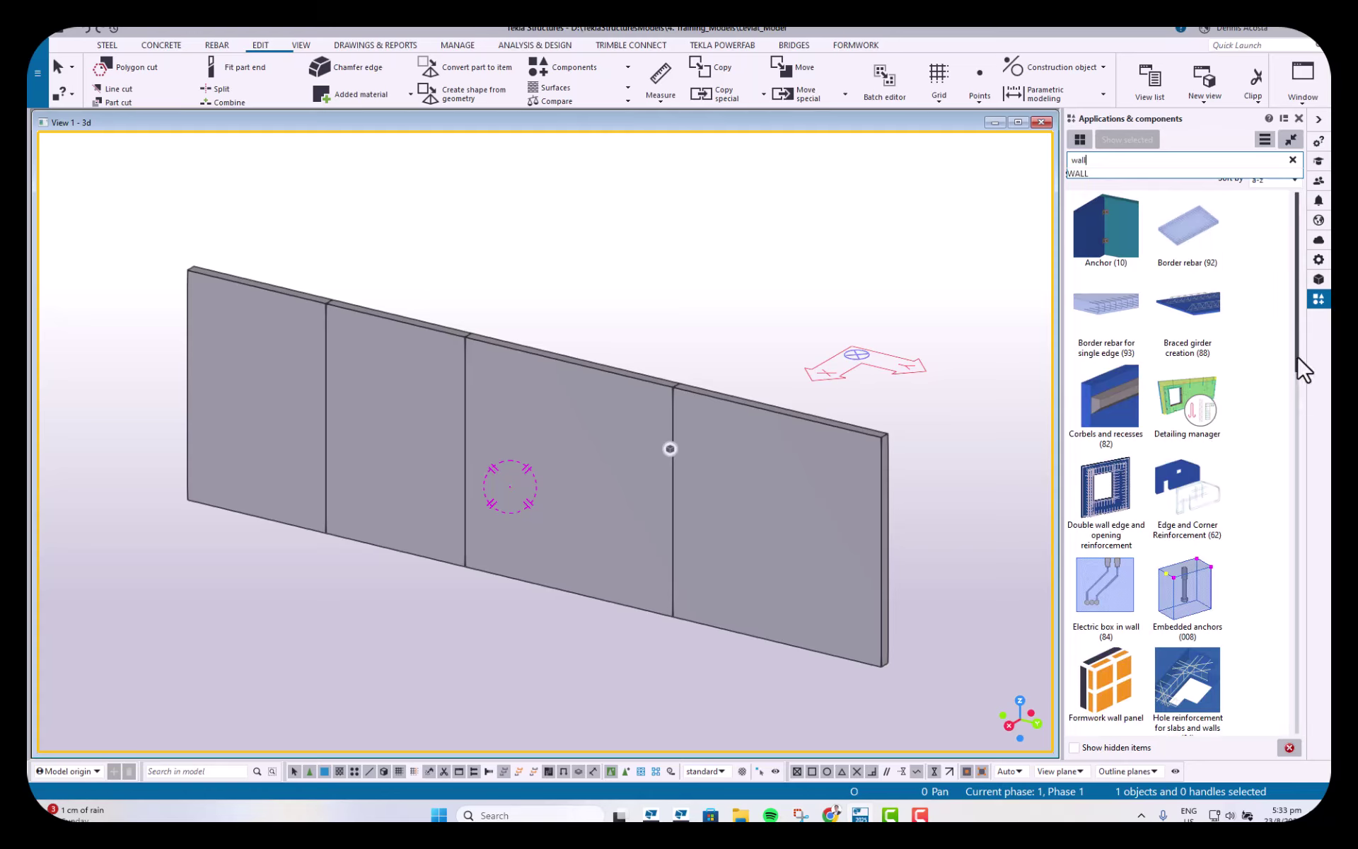
drag(1296, 355, 1319, 735)
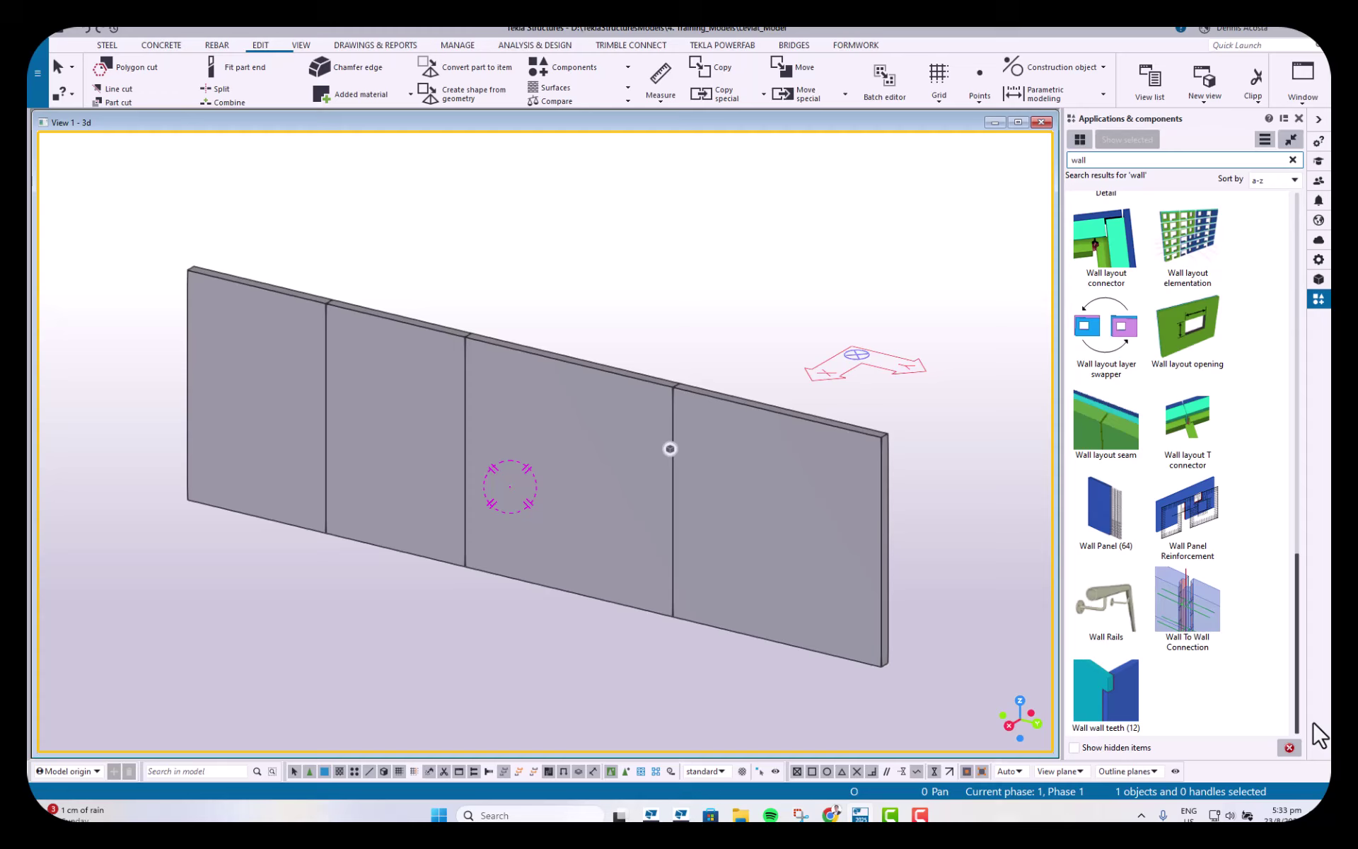
click(1198, 598)
double_click(1197, 598)
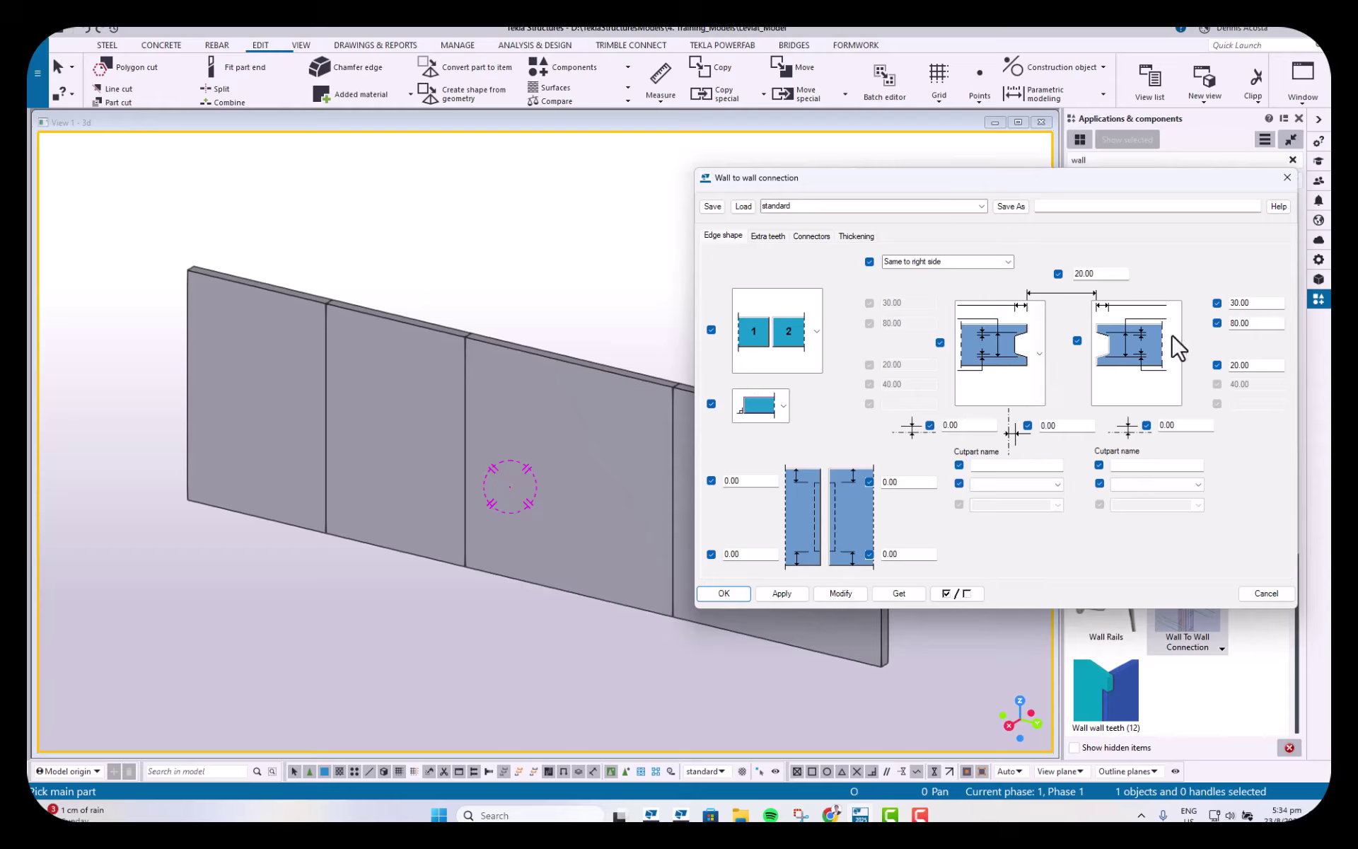
click(770, 237)
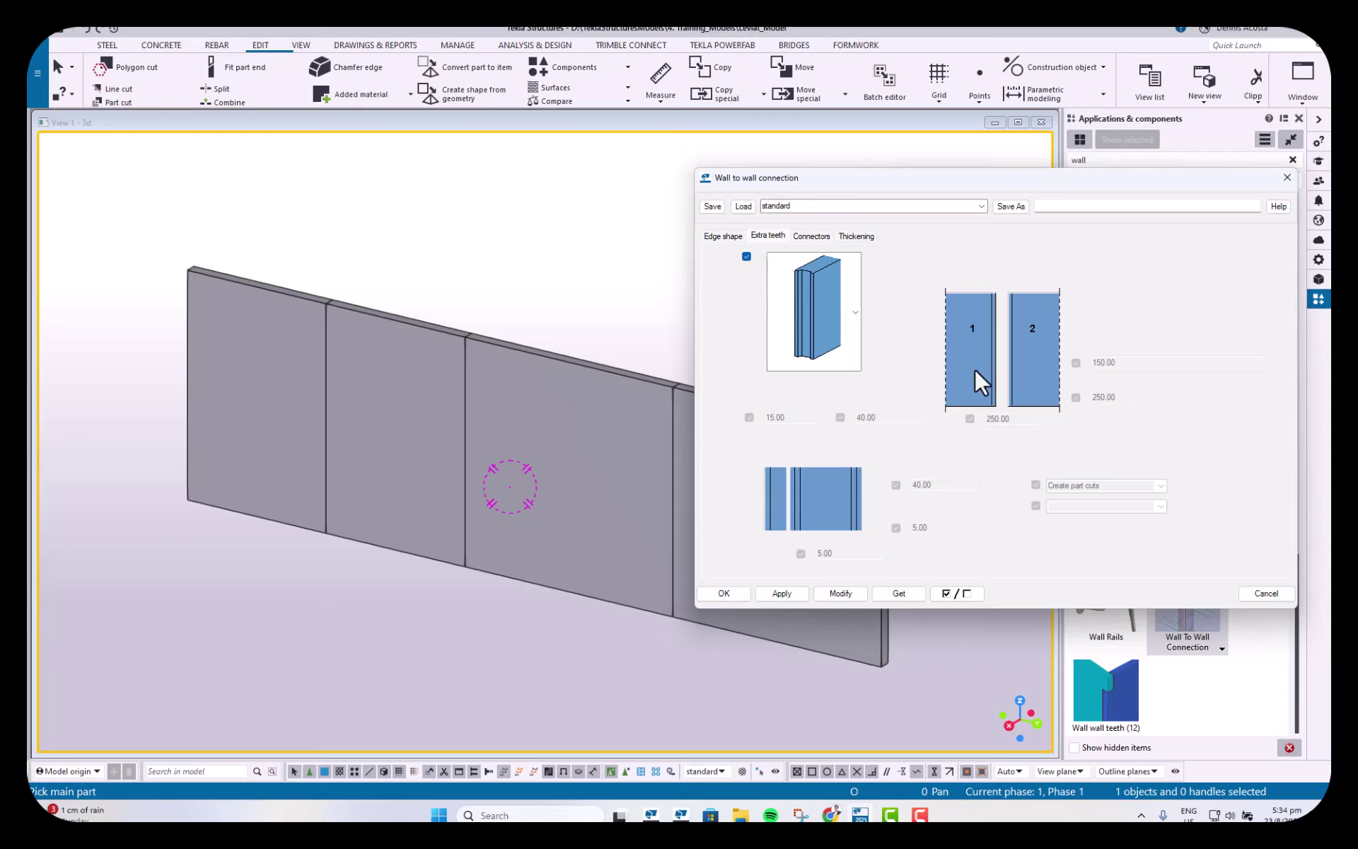
click(814, 235)
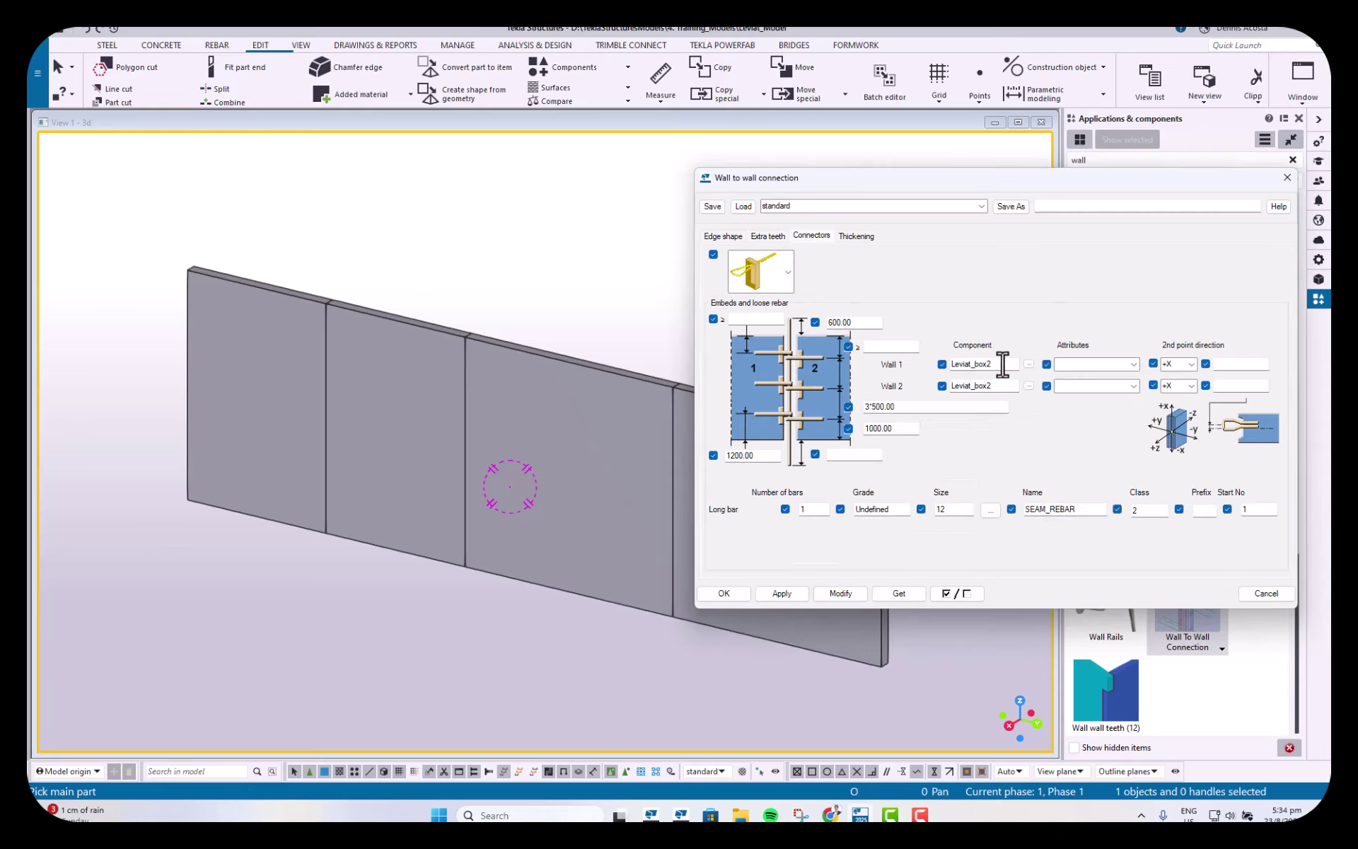
Step: Clear the component names for Wall 1 and Wall 2 and switch the connector type to U bars and loose rebar
drag(1001, 364, 895, 368)
key(BackSpace)
drag(1000, 387, 933, 387)
key(BackSpace)
click(764, 286)
click(756, 389)
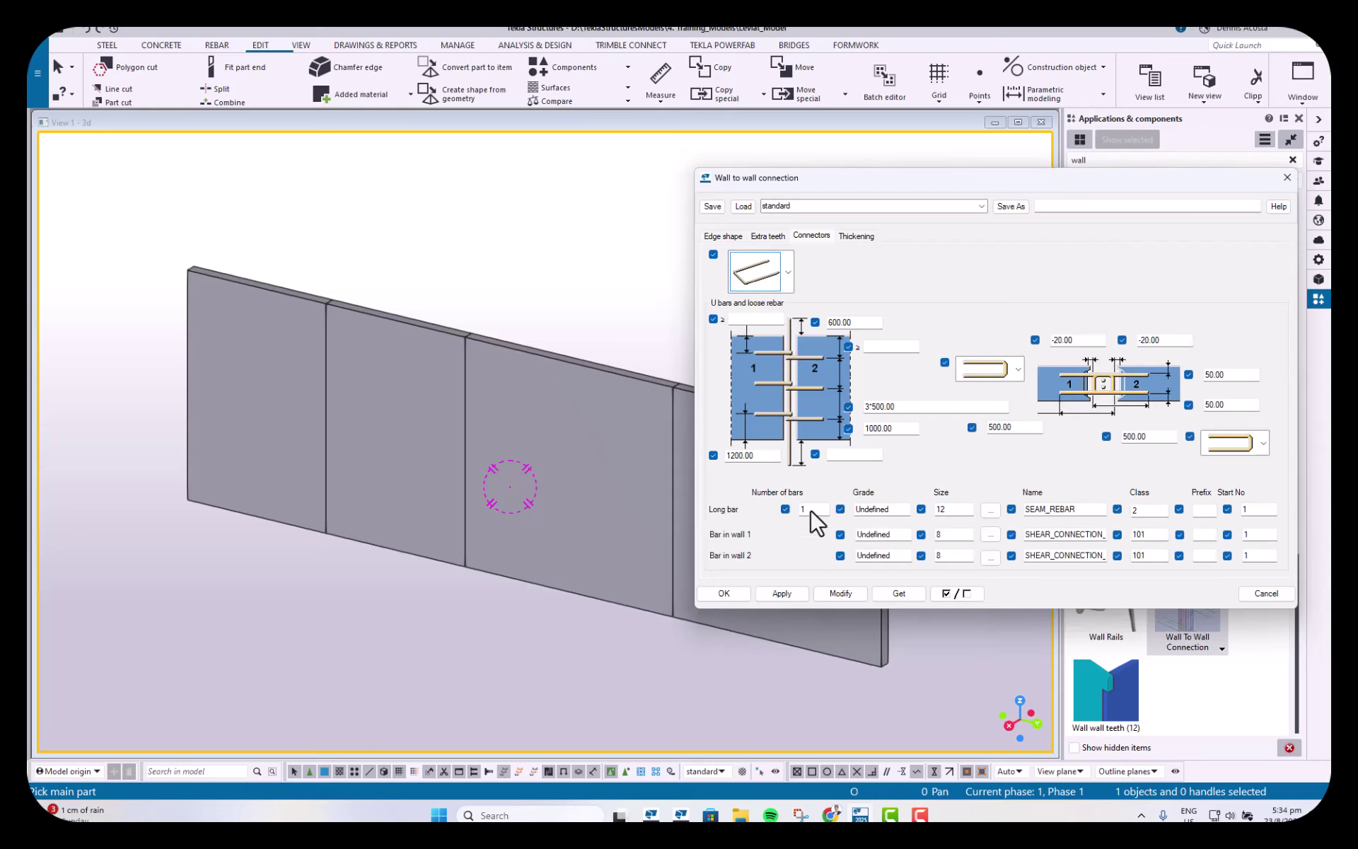
Step: Apply the settings and create the Wall To Wall Connection at the joint between the two 2000 mm panels
click(781, 594)
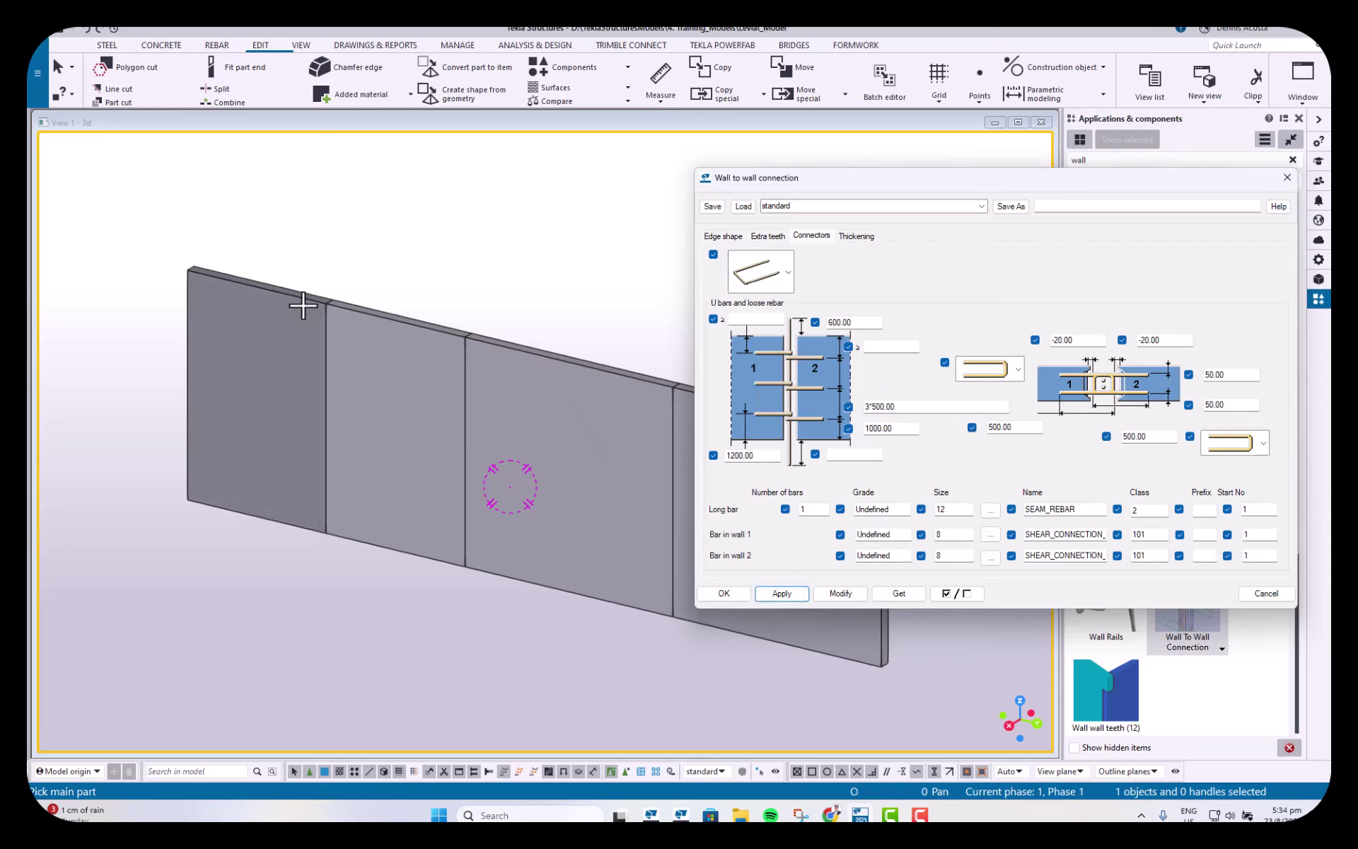
scroll(324, 320, up, 8)
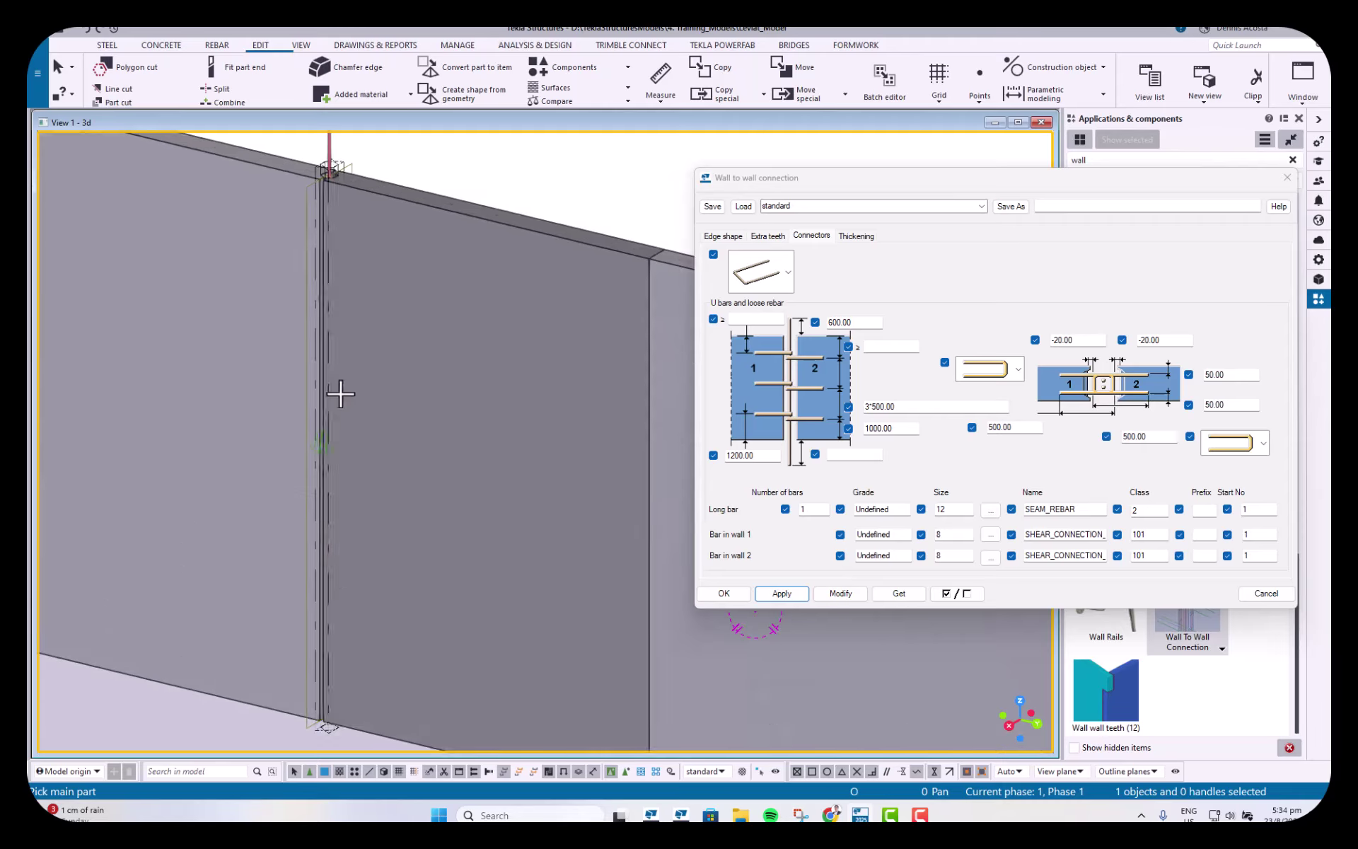
middle_drag(371, 522, 414, 393)
scroll(372, 528, up, 4)
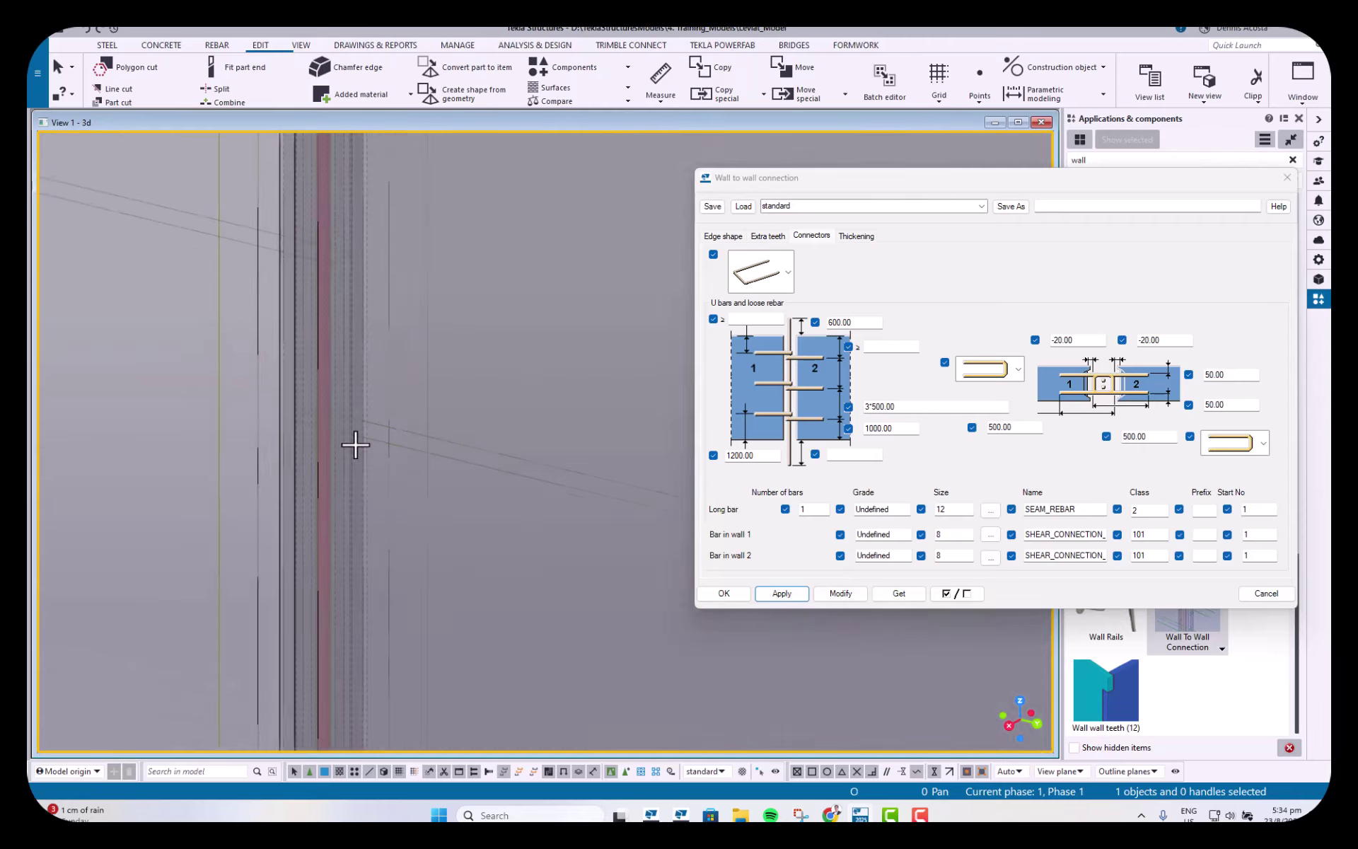
scroll(355, 449, down, 7)
right_click(403, 368)
scroll(359, 392, up, 5)
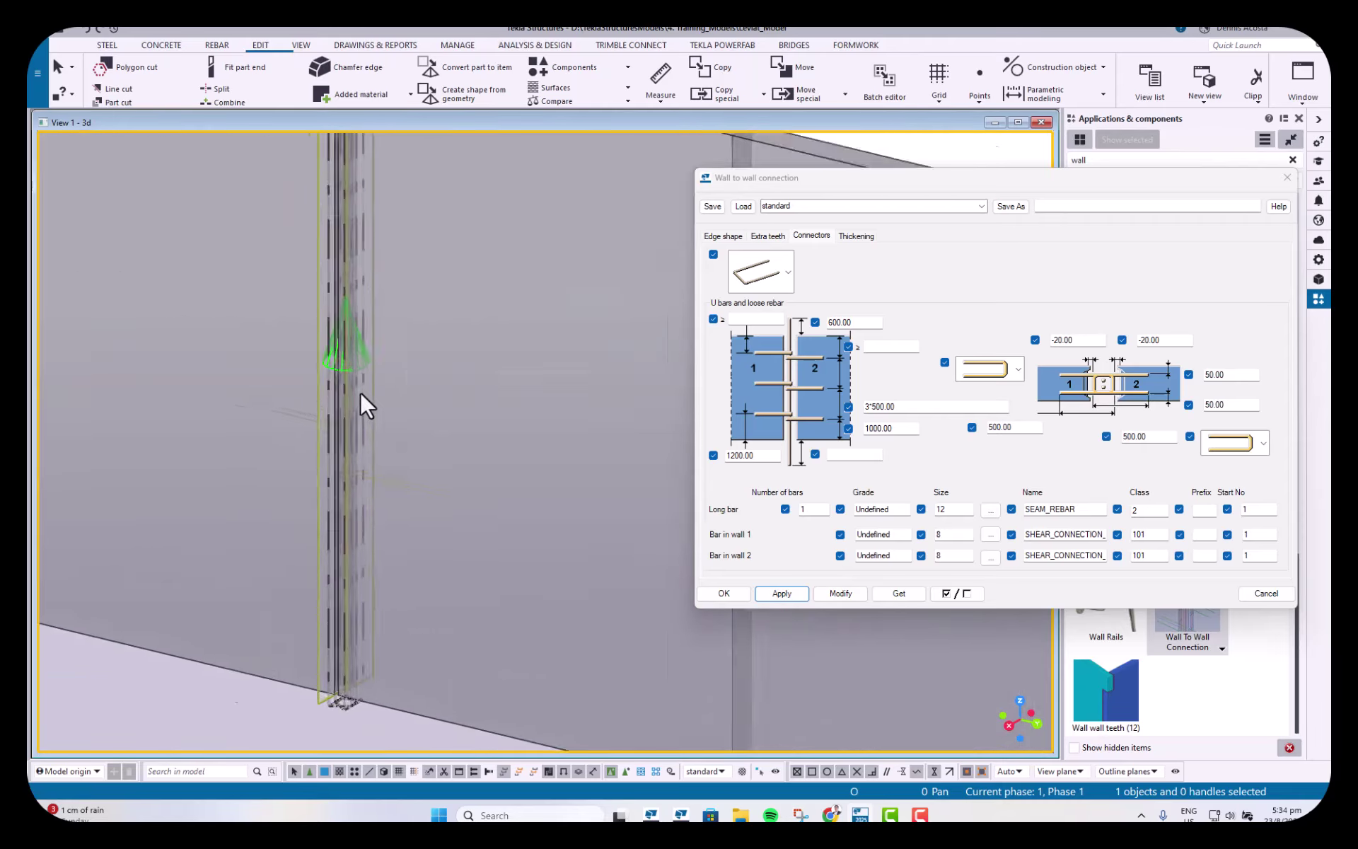
Step: Set both U-bar edge distances of the placed wall connection to 30 mm and update it
click(364, 349)
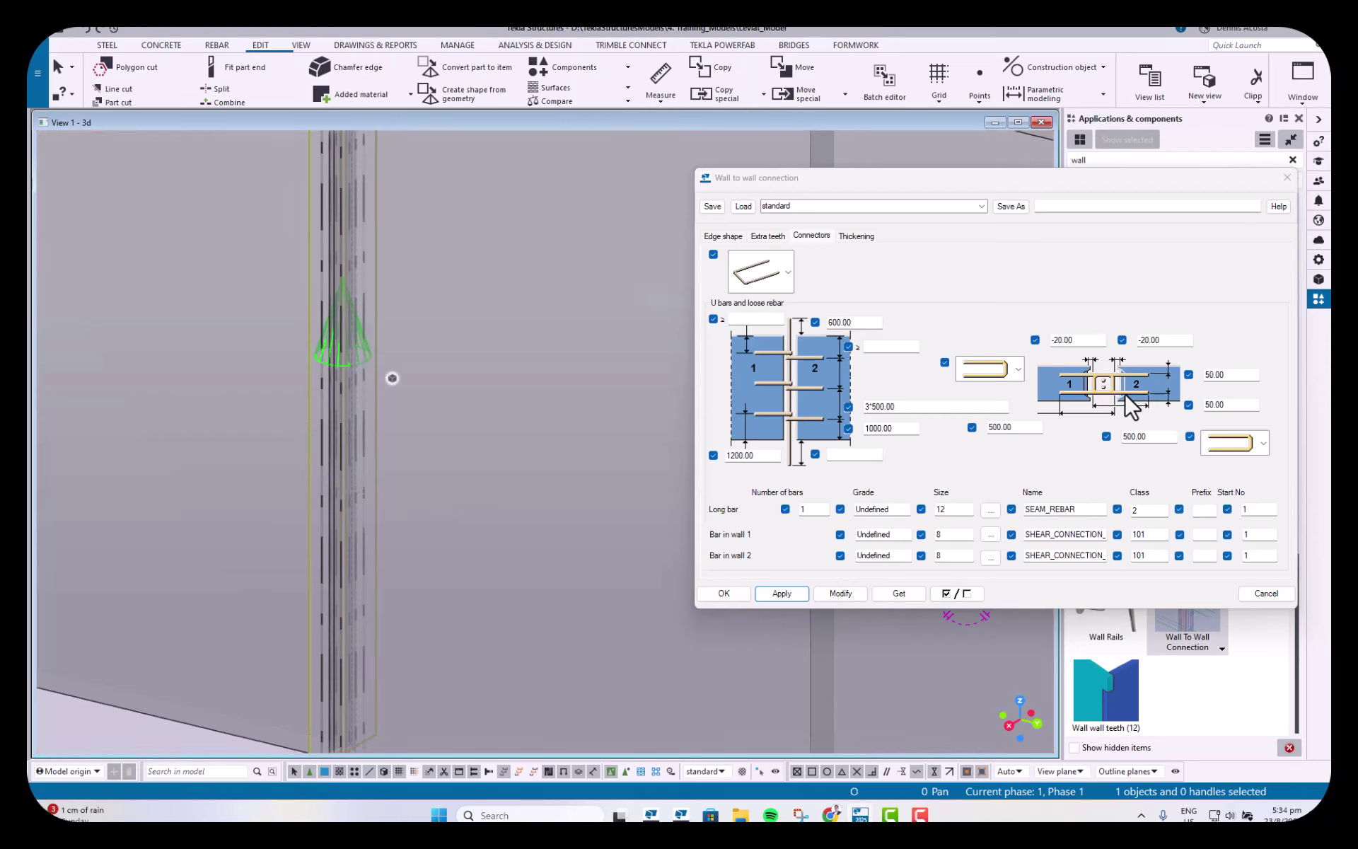
drag(1236, 374, 1122, 369)
text(30)
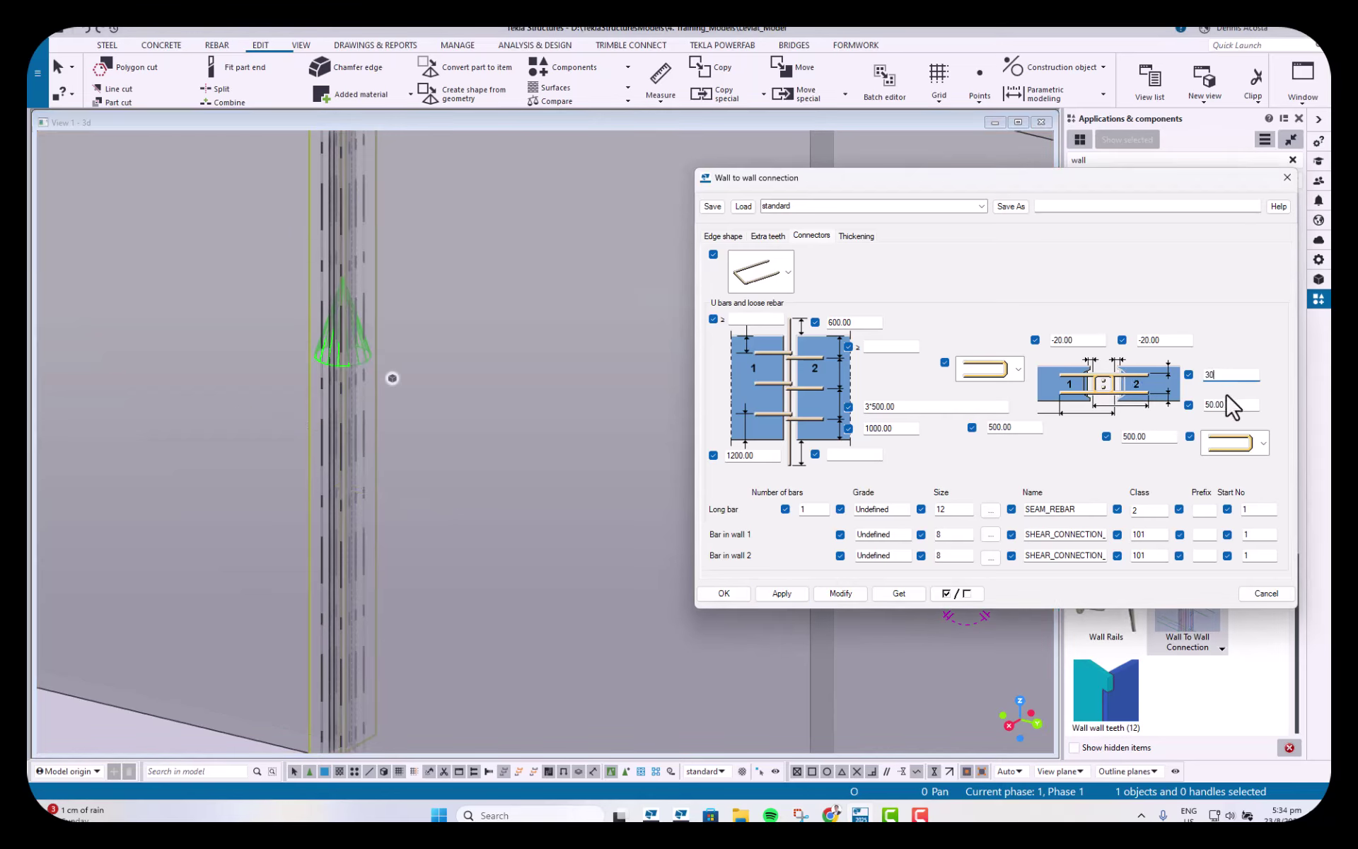
drag(1233, 405, 1207, 404)
text(30)
click(846, 587)
Step: Examine the staggered U bars along the joint between the two connected panels
scroll(346, 420, down, 3)
scroll(352, 321, up, 5)
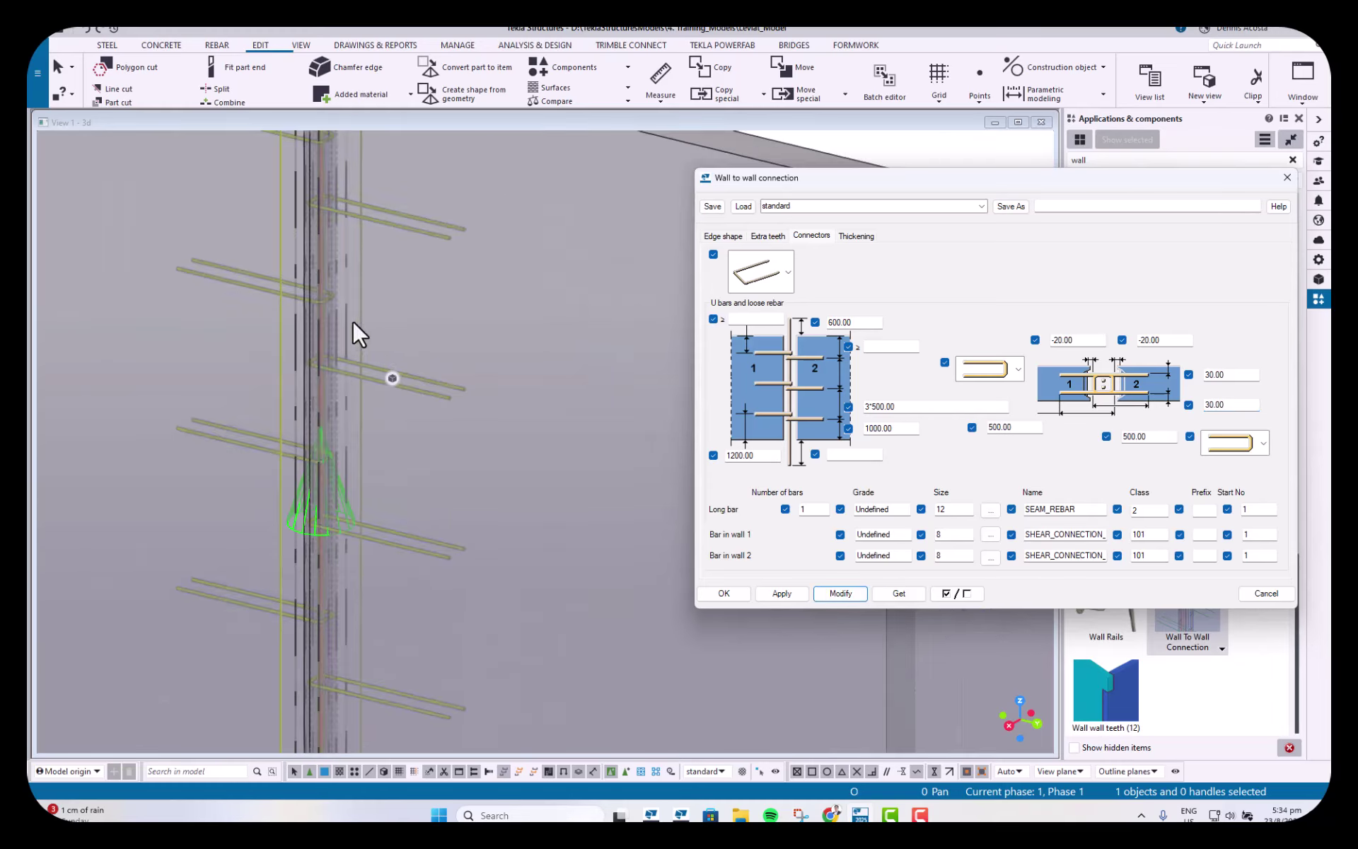
scroll(357, 418, down, 5)
scroll(364, 521, up, 5)
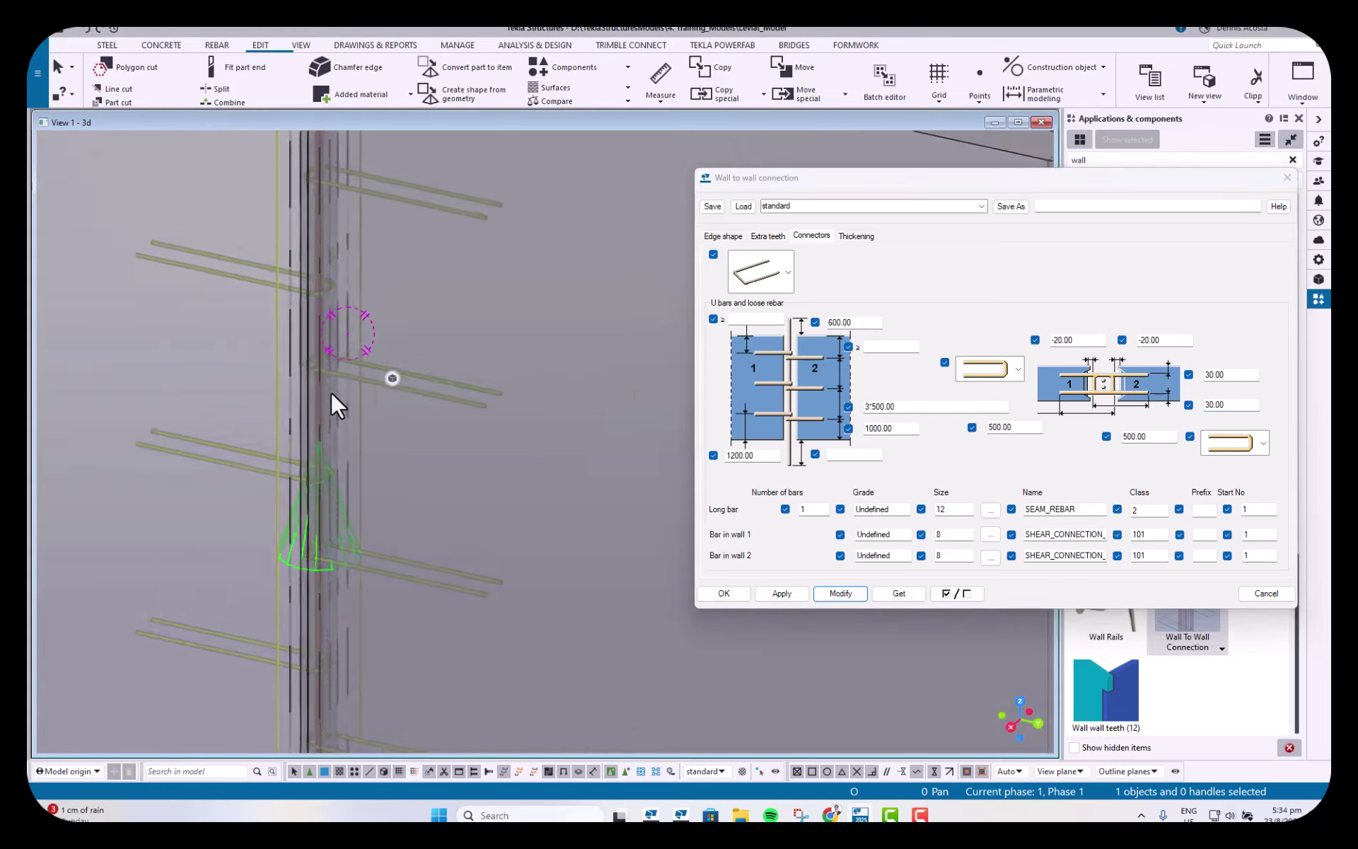
scroll(333, 393, up, 3)
scroll(334, 392, down, 4)
ctrl+middle_drag(339, 375, 475, 352)
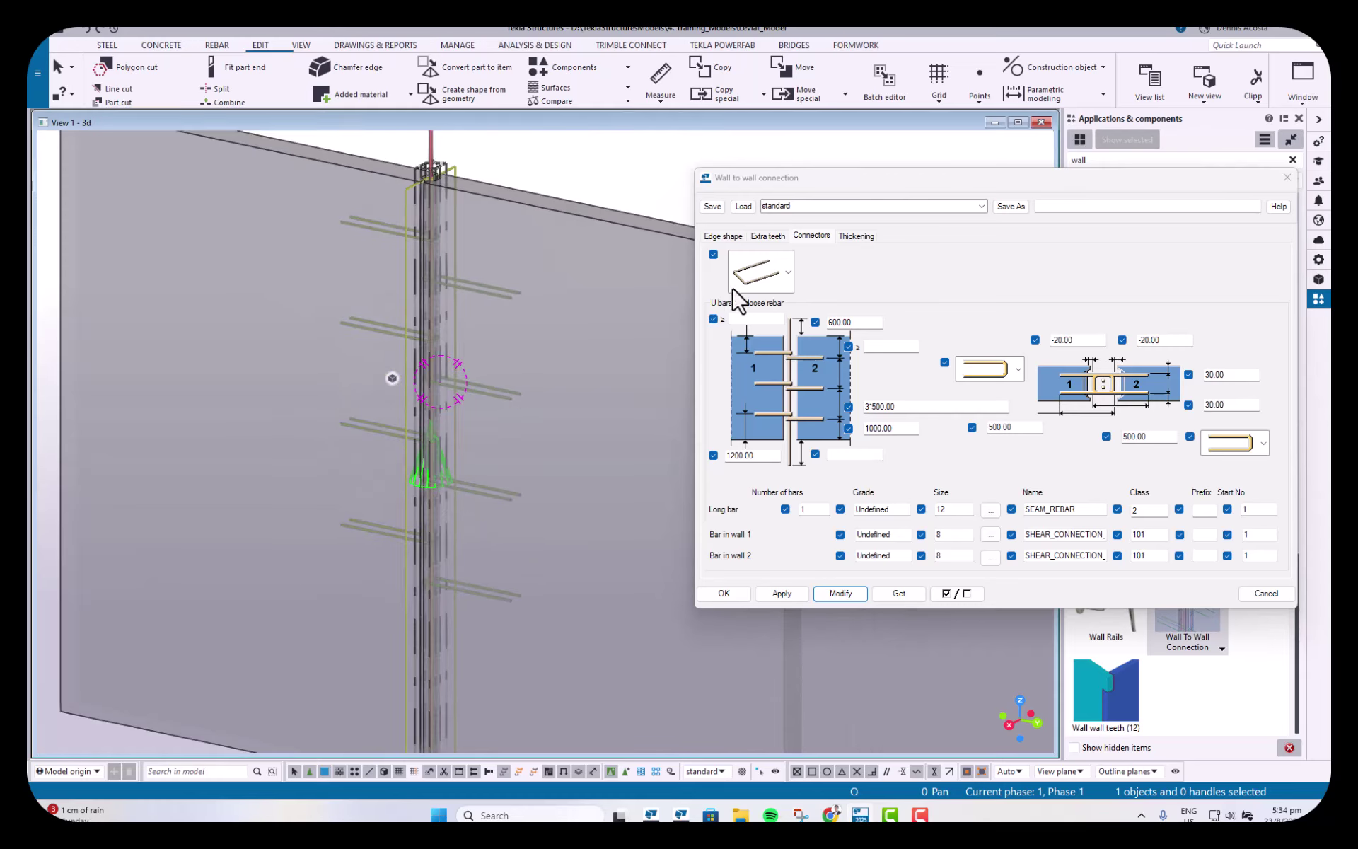
ctrl+middle_drag(468, 263, 448, 297)
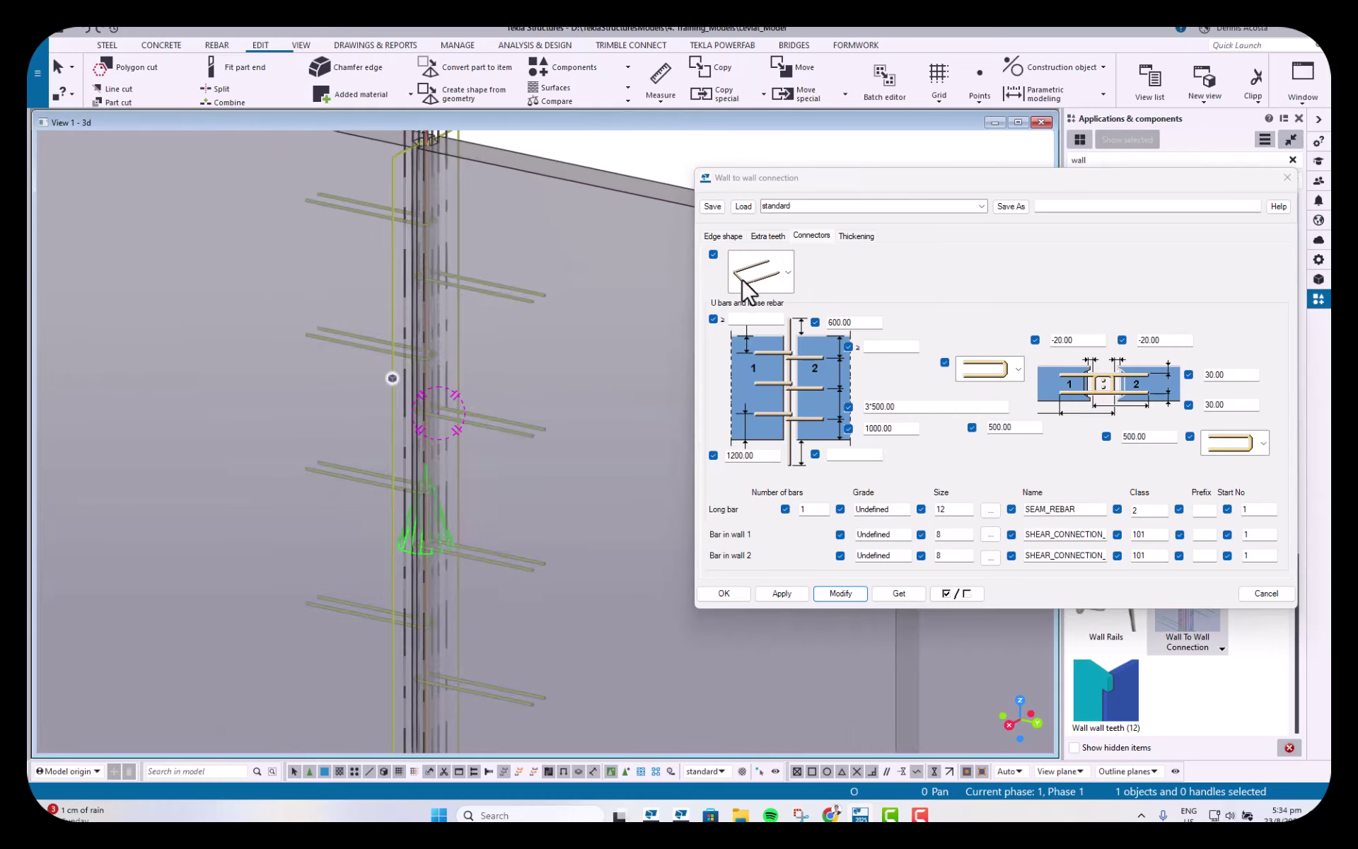
Step: Switch the wall connection's connector type to embeds and loose rebar and update the connection
click(788, 278)
click(762, 362)
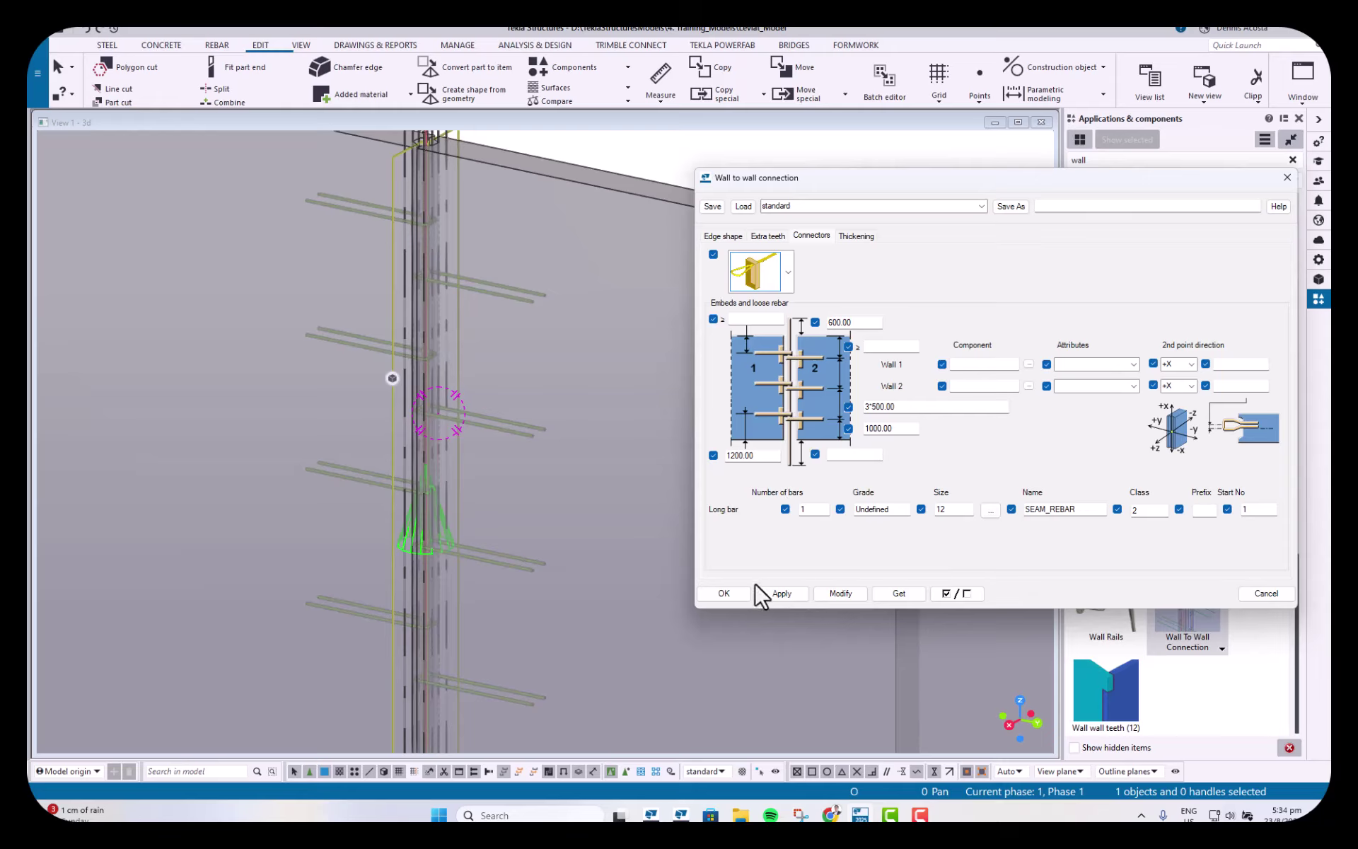
click(840, 594)
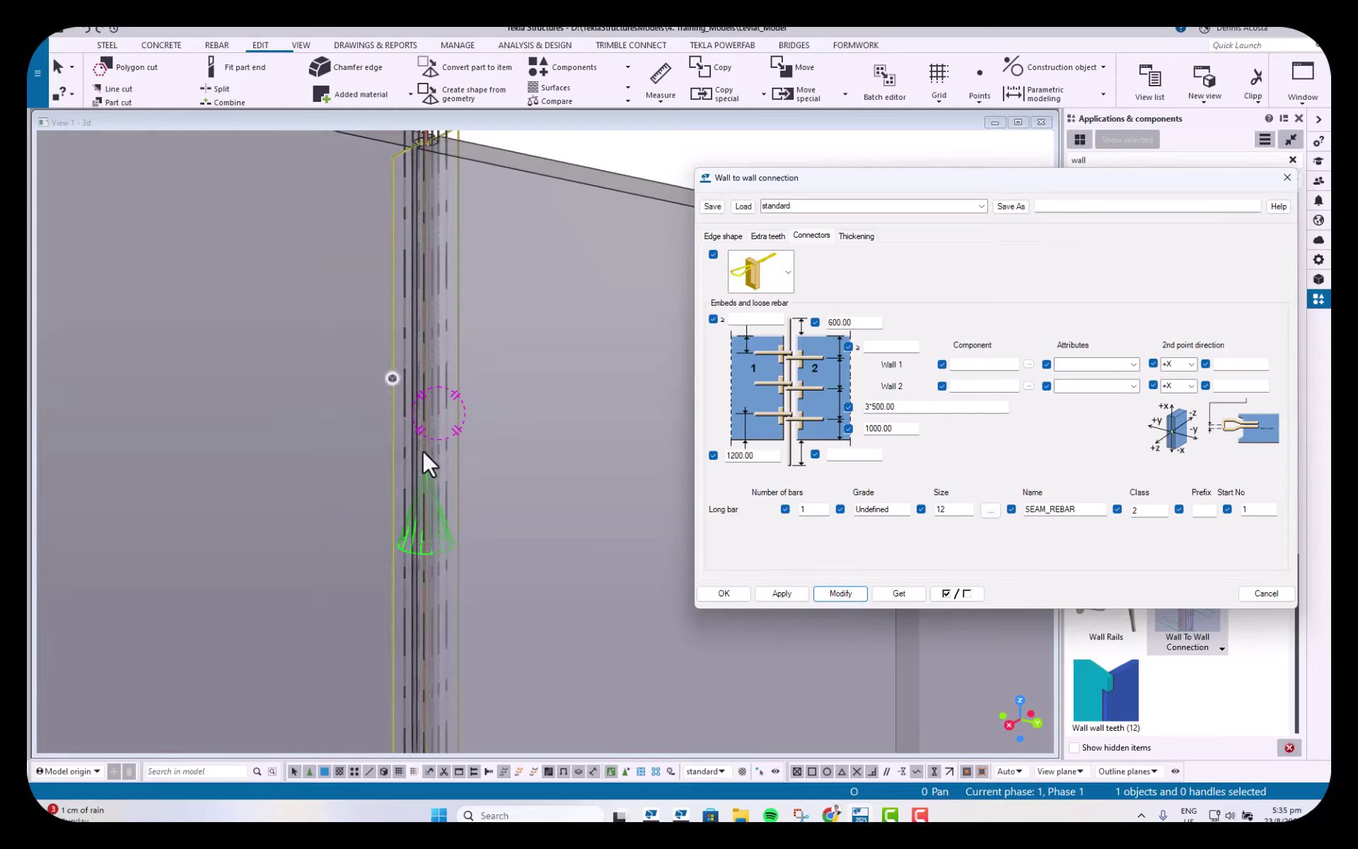
Step: Find Leviat_LoopBox with the search "levia", assign it as the Wall 1 component, and update the connection
click(1028, 364)
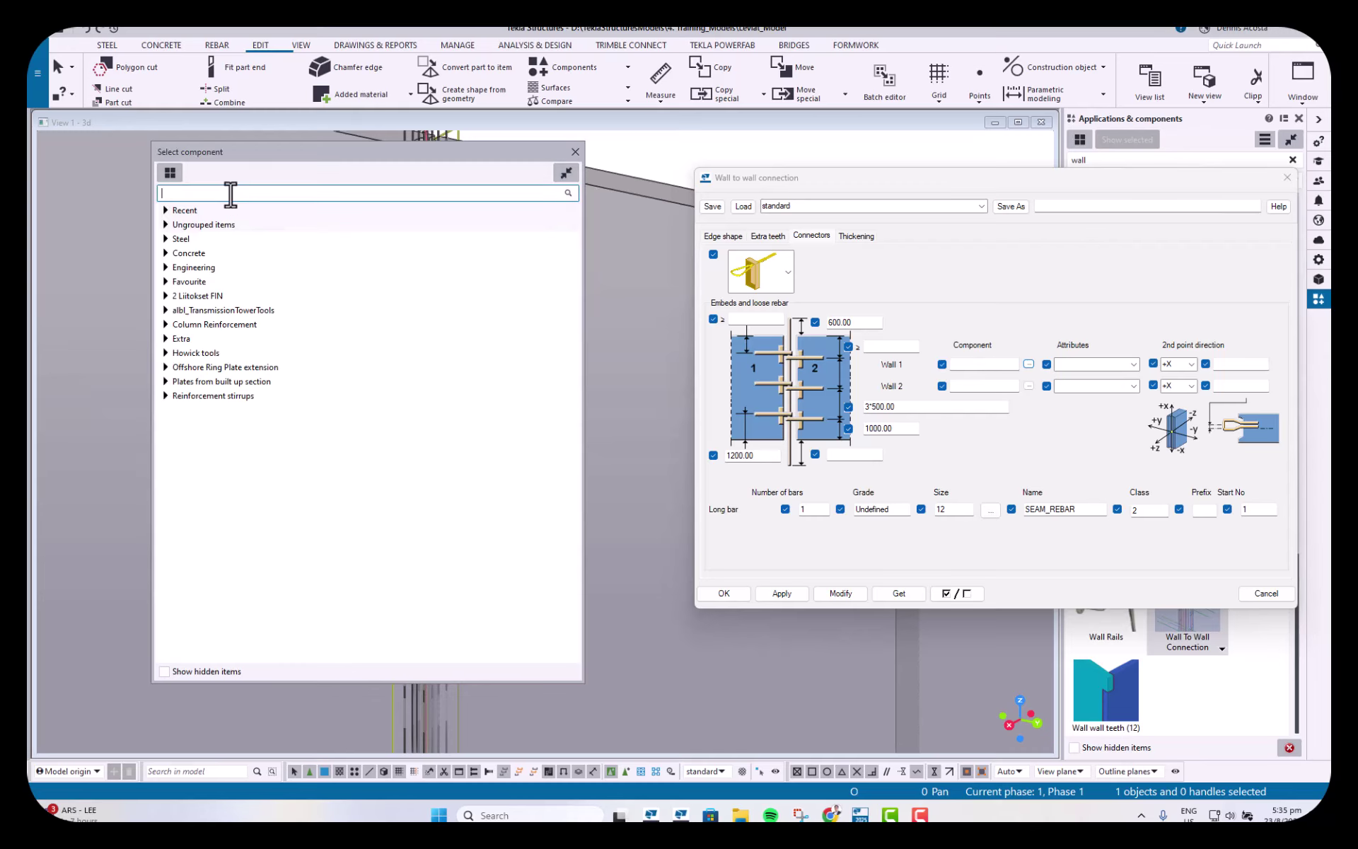
text(levia)
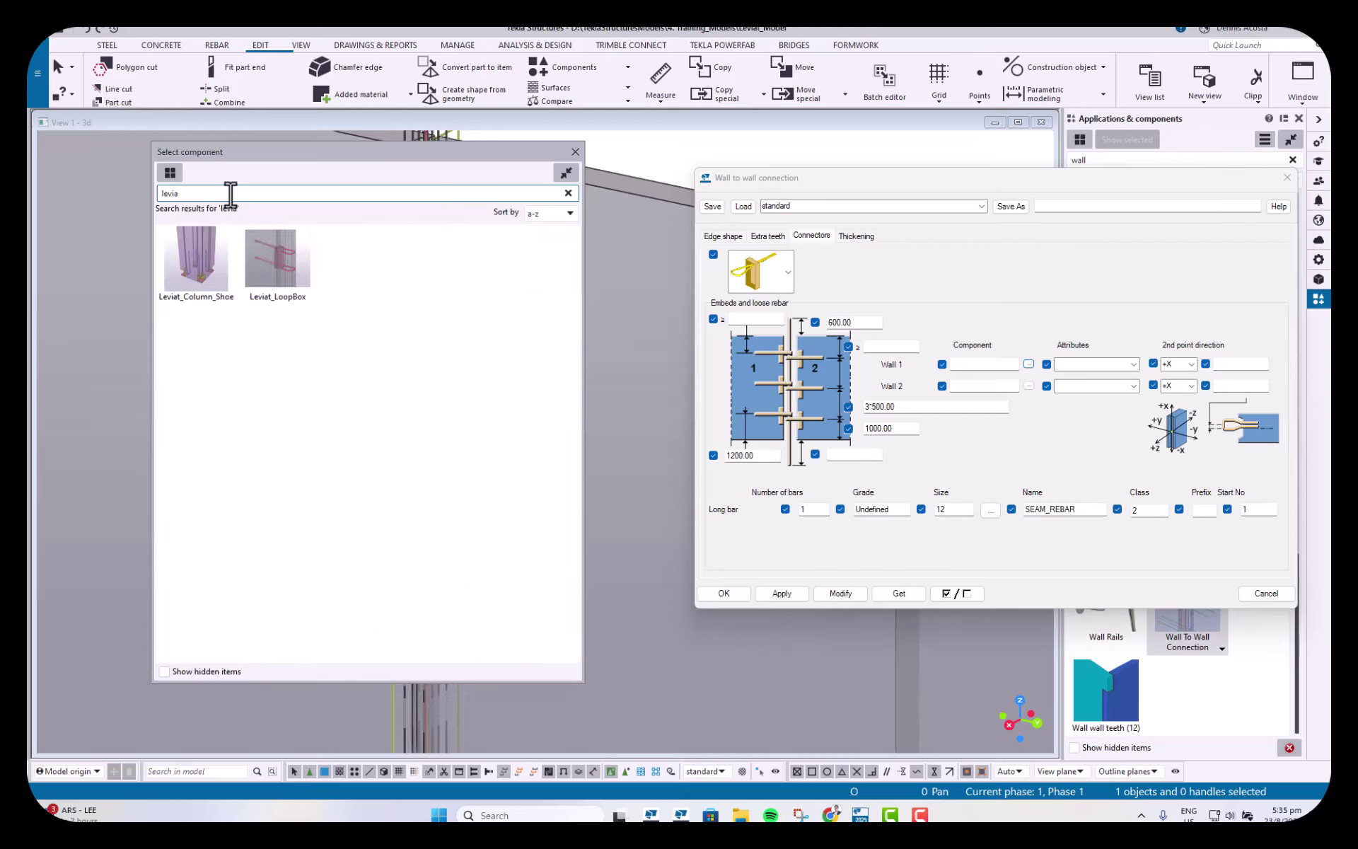
double_click(270, 286)
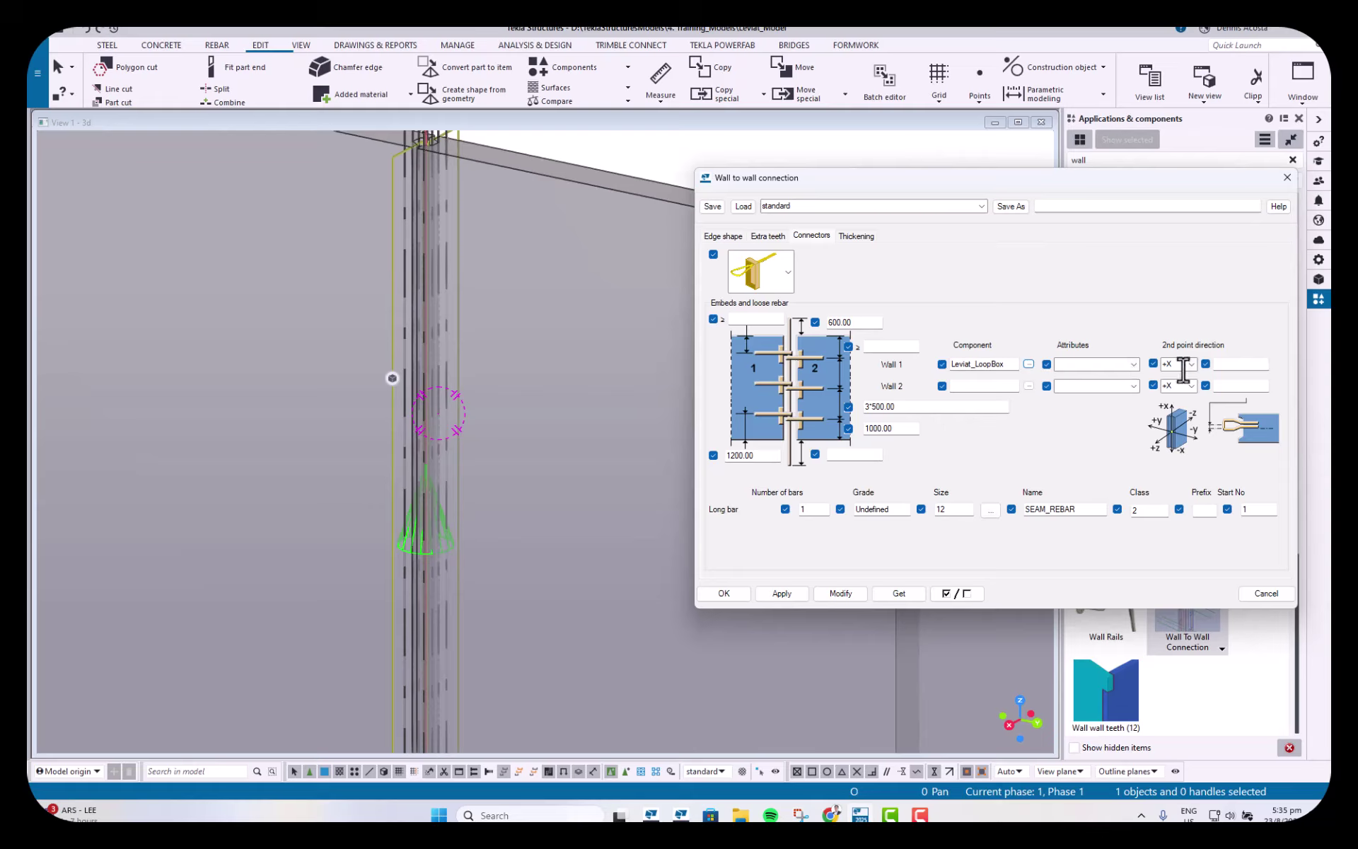
click(840, 593)
middle_drag(403, 384, 463, 448)
scroll(472, 333, up, 6)
scroll(436, 329, up, 5)
scroll(434, 322, up, 2)
scroll(423, 333, down, 3)
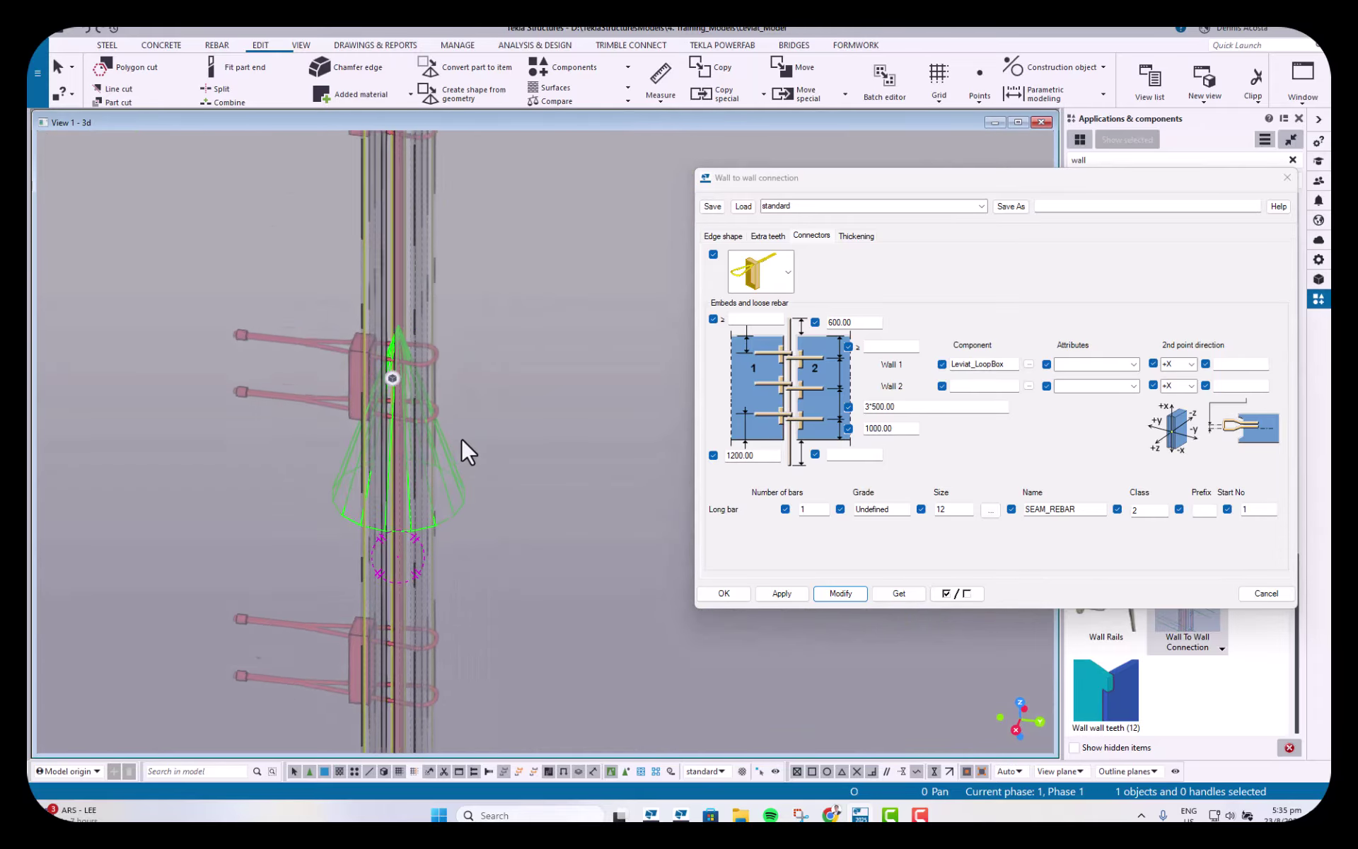
scroll(464, 448, down, 2)
Step: Assign Leviat_LoopBox as the Wall 2 component as well and update the connection
click(1029, 385)
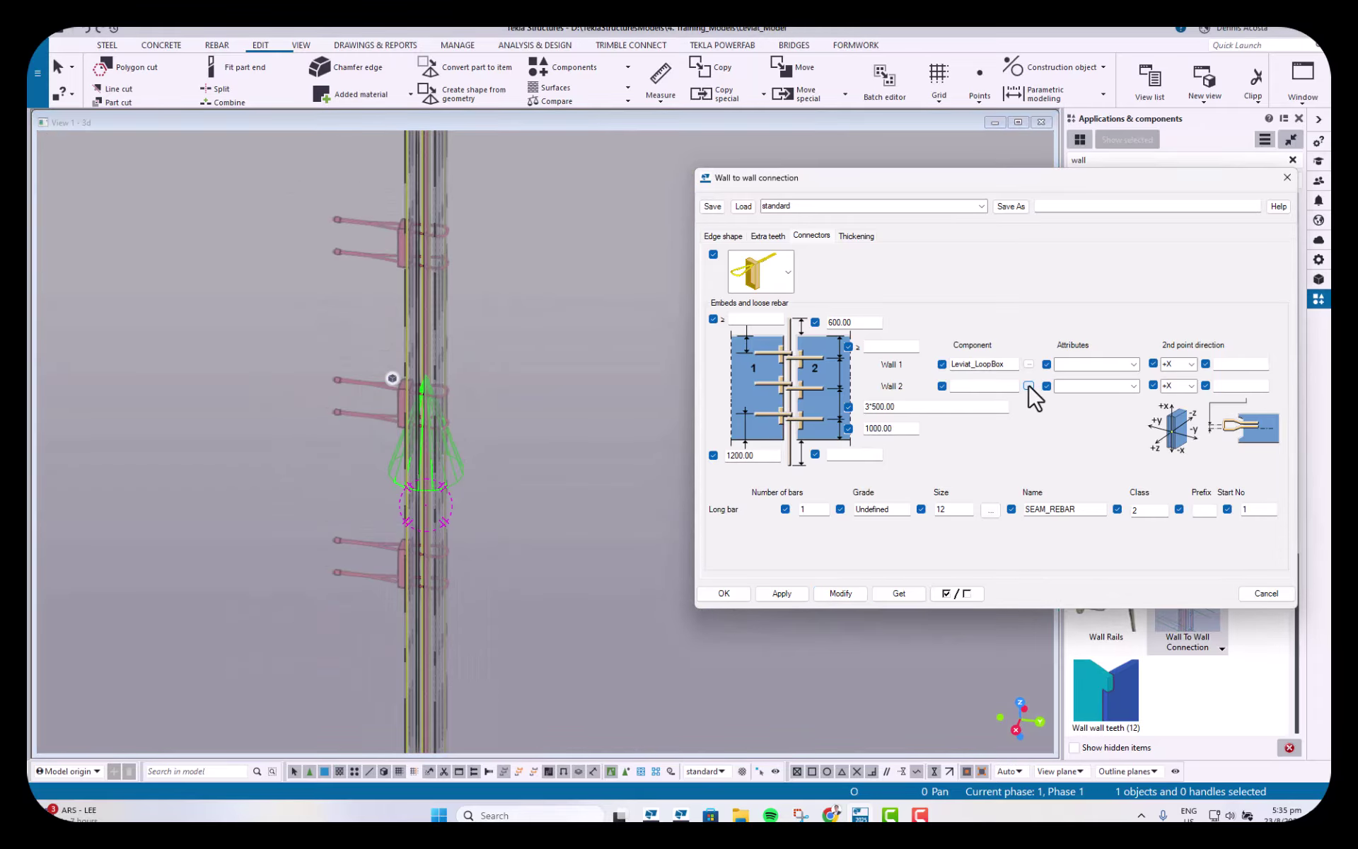
click(1028, 385)
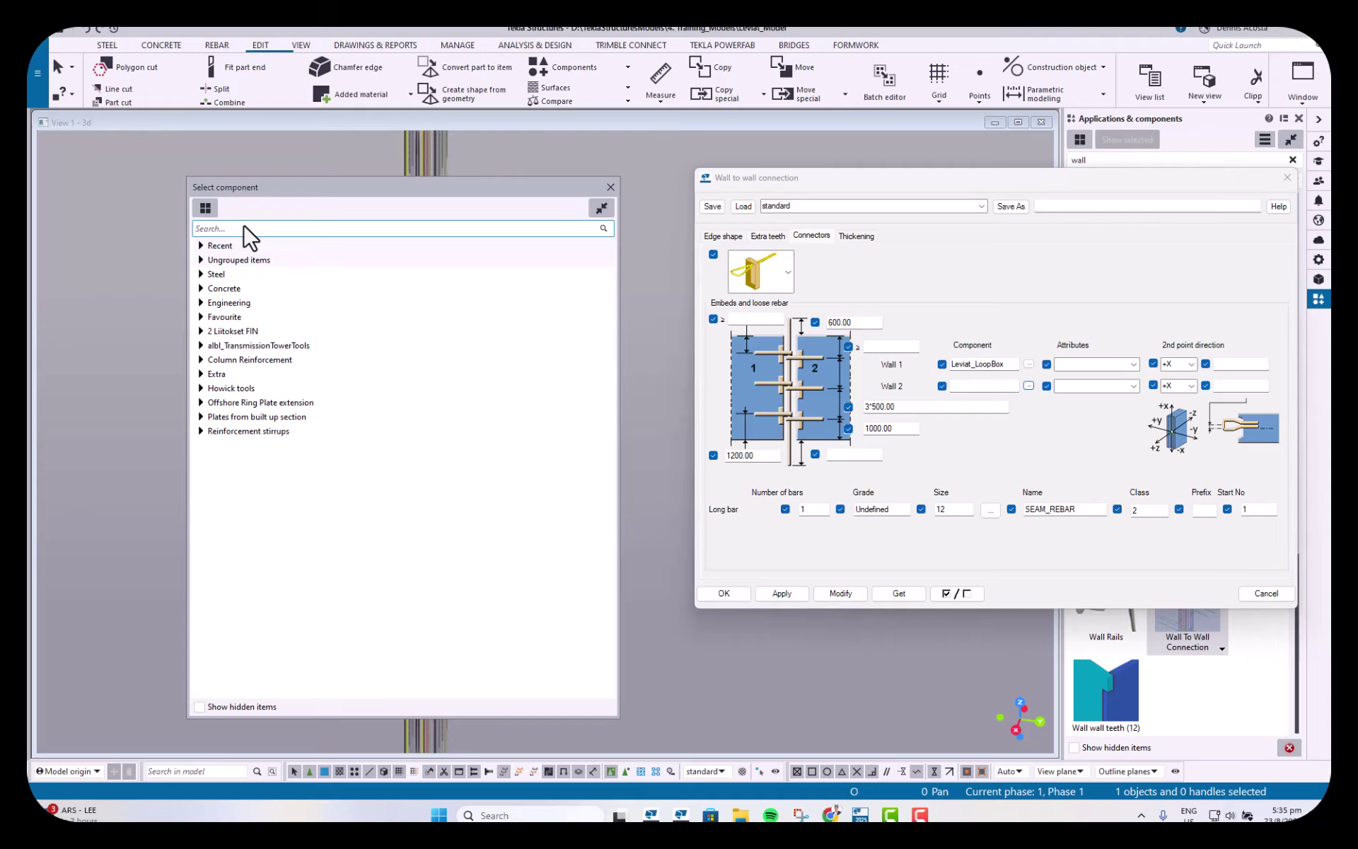
click(244, 228)
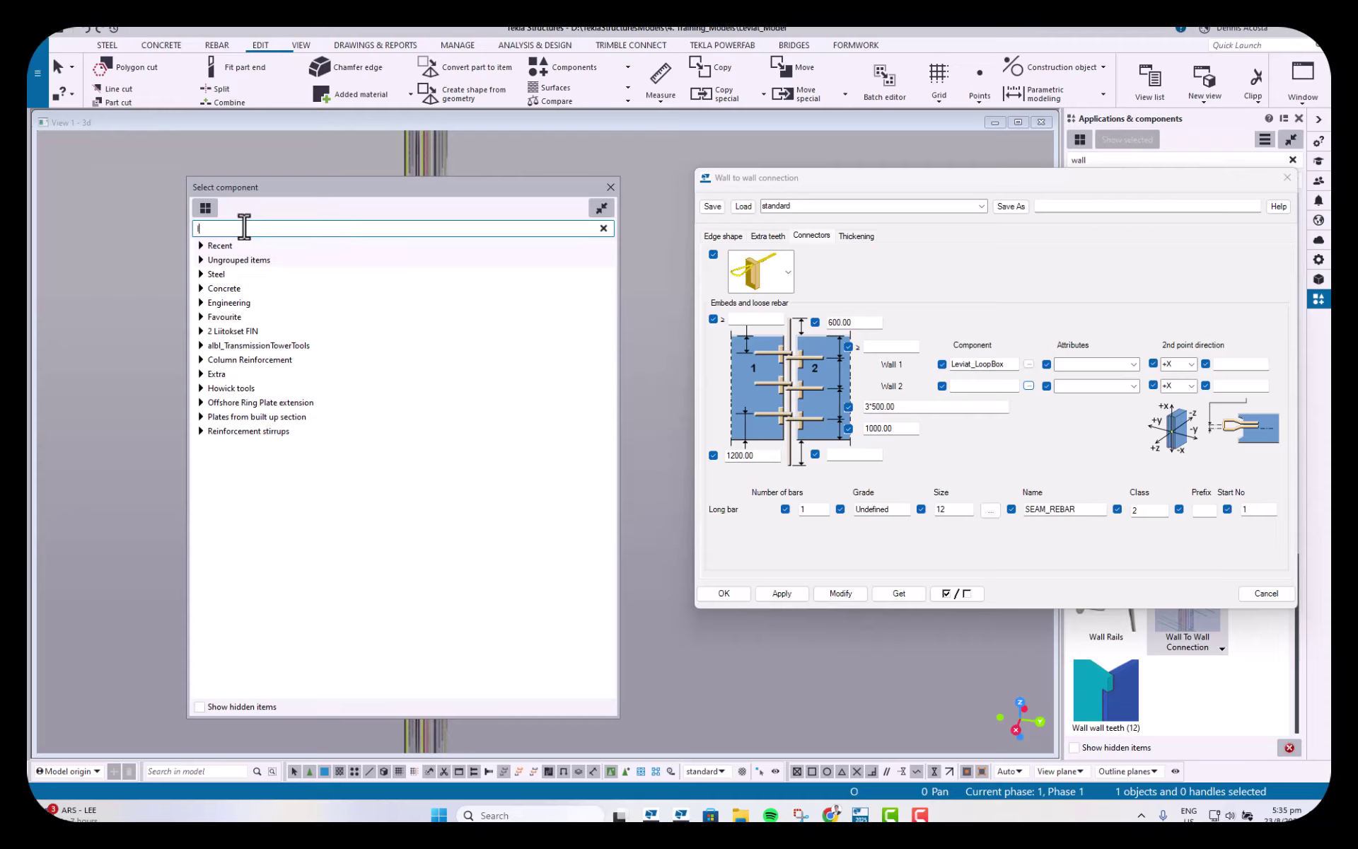
text(levia)
double_click(304, 281)
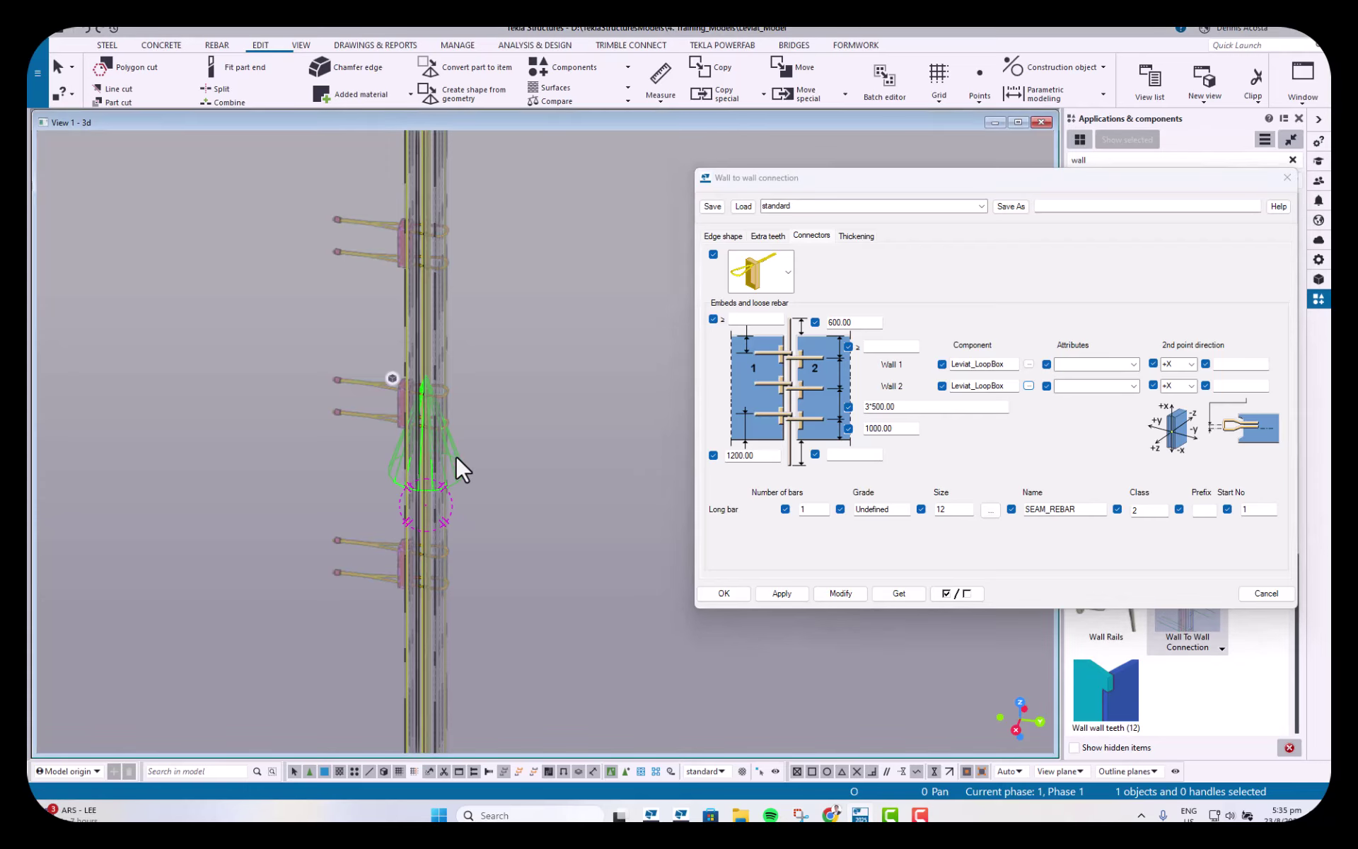
click(456, 455)
click(840, 592)
Step: Examine how the loop boxes of both walls overlap around the vertical seam rebar in the joint
scroll(439, 471, up, 6)
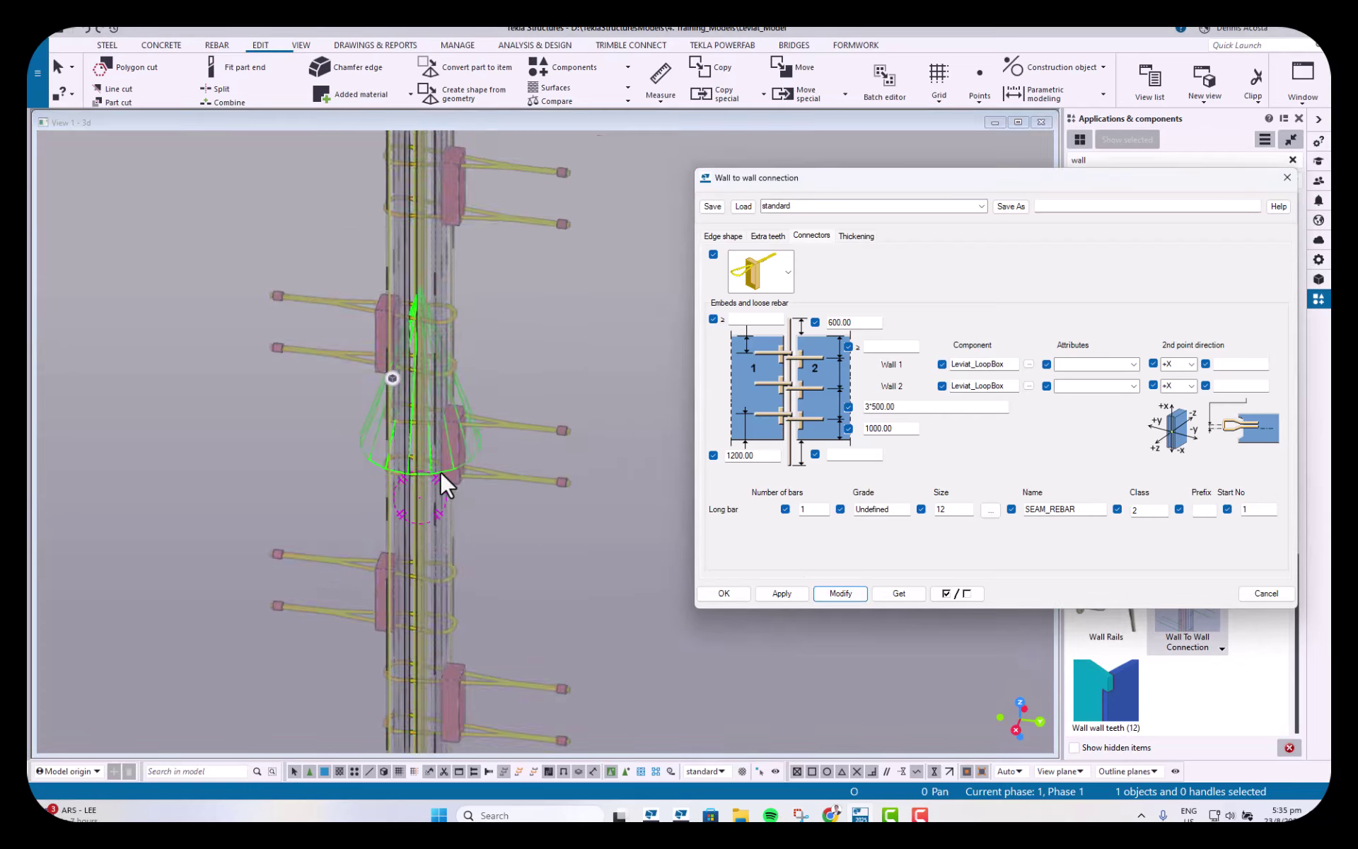
ctrl+middle_drag(478, 397, 427, 416)
scroll(410, 361, up, 5)
ctrl+middle_drag(406, 343, 577, 440)
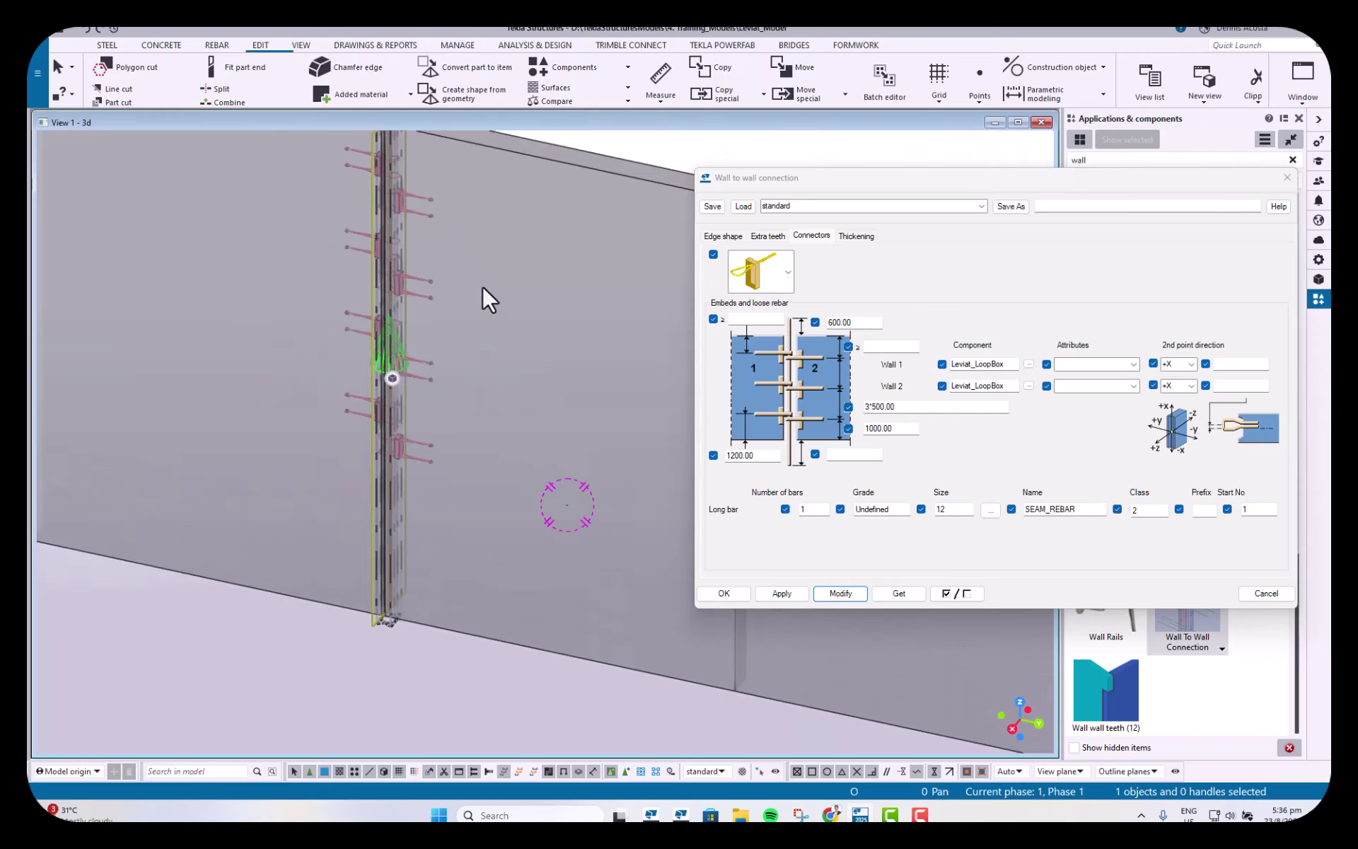
scroll(393, 381, up, 2)
ctrl+middle_drag(406, 312, 503, 292)
scroll(388, 333, up, 6)
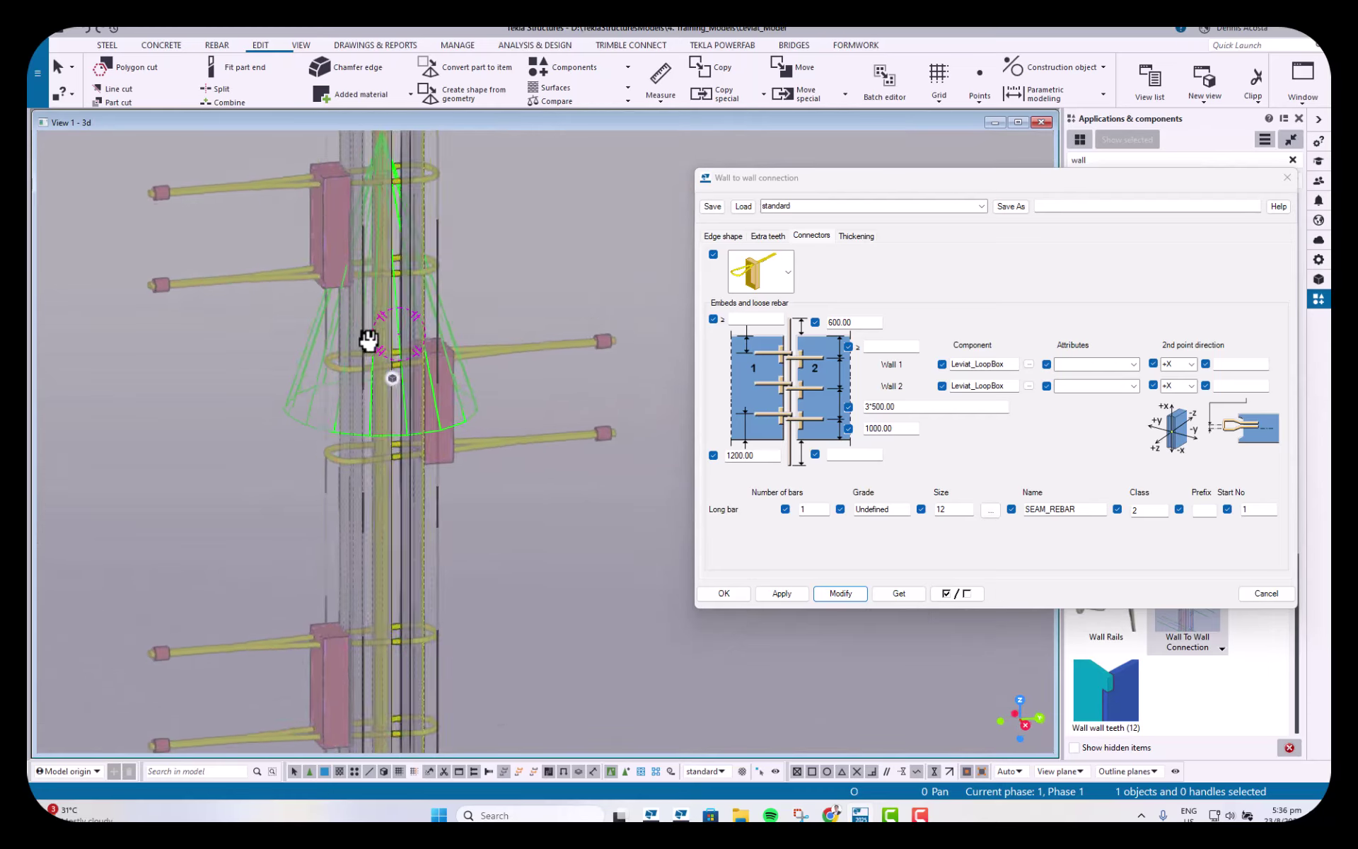
scroll(448, 370, down, 5)
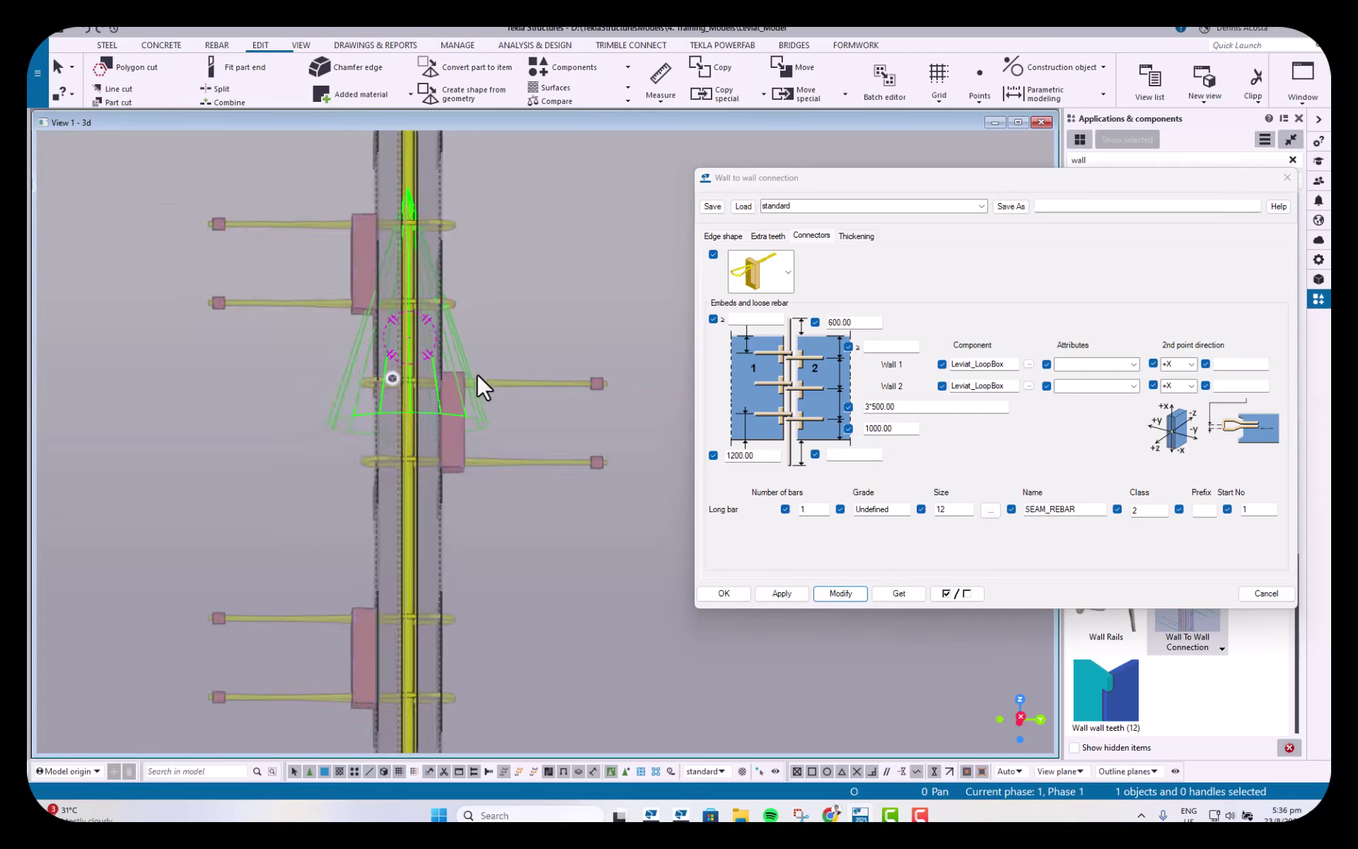
Step: Examine how the loop boxes are distributed along the full height of the wall joint
middle_drag(472, 405, 509, 379)
middle_drag(504, 258, 613, 518)
scroll(613, 520, down, 3)
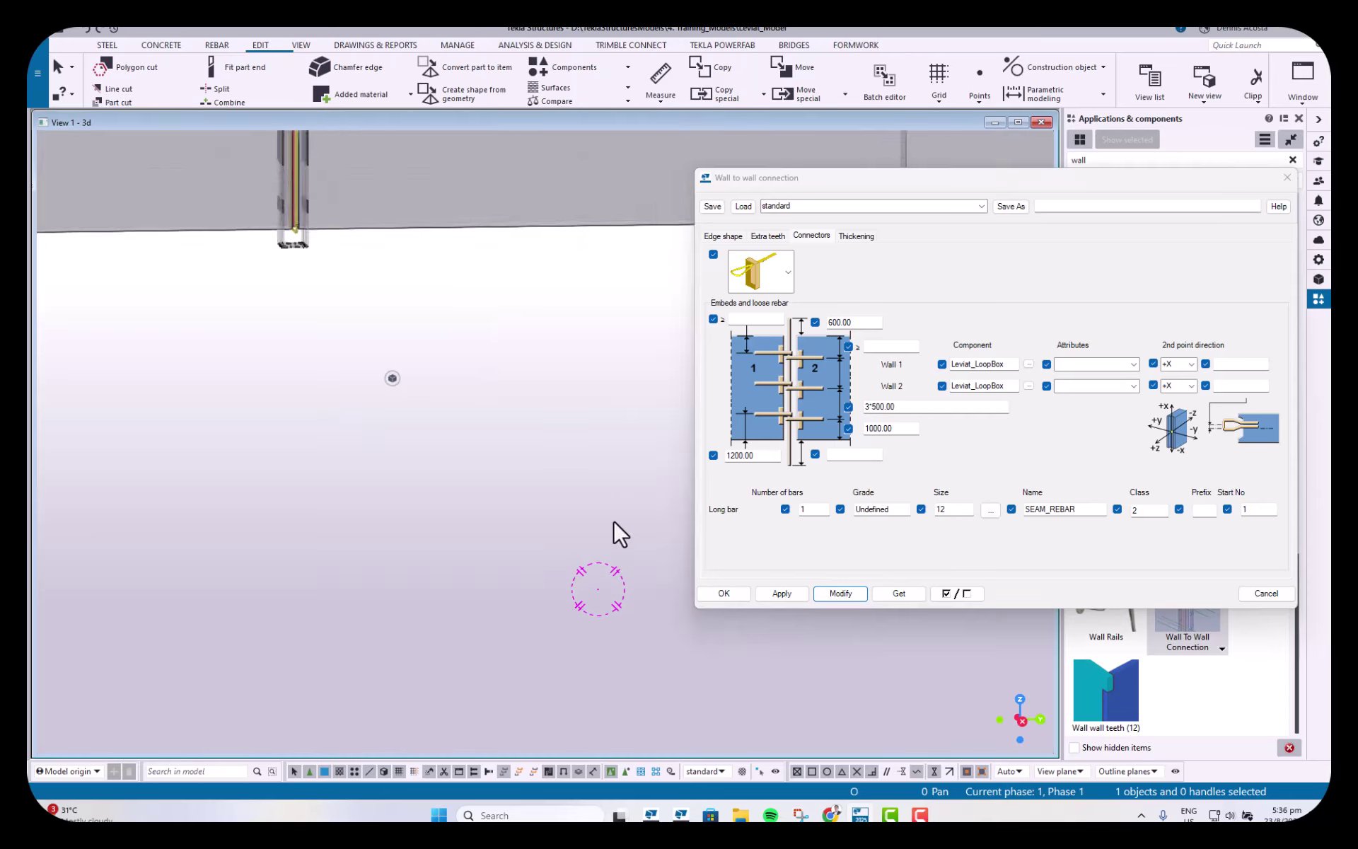
middle_drag(495, 394, 556, 623)
middle_drag(469, 337, 505, 541)
scroll(477, 373, up, 1)
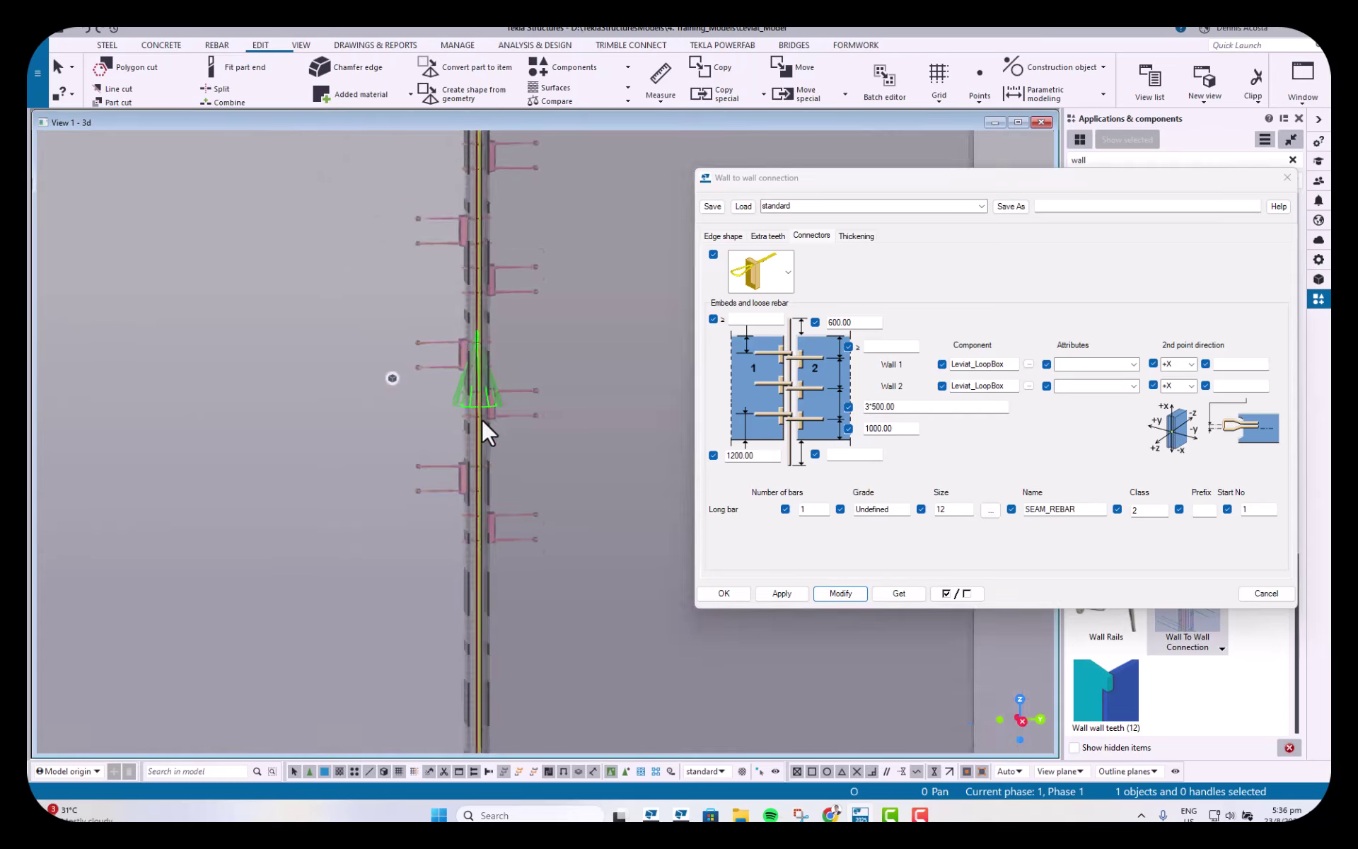
scroll(484, 416, down, 3)
scroll(488, 405, up, 2)
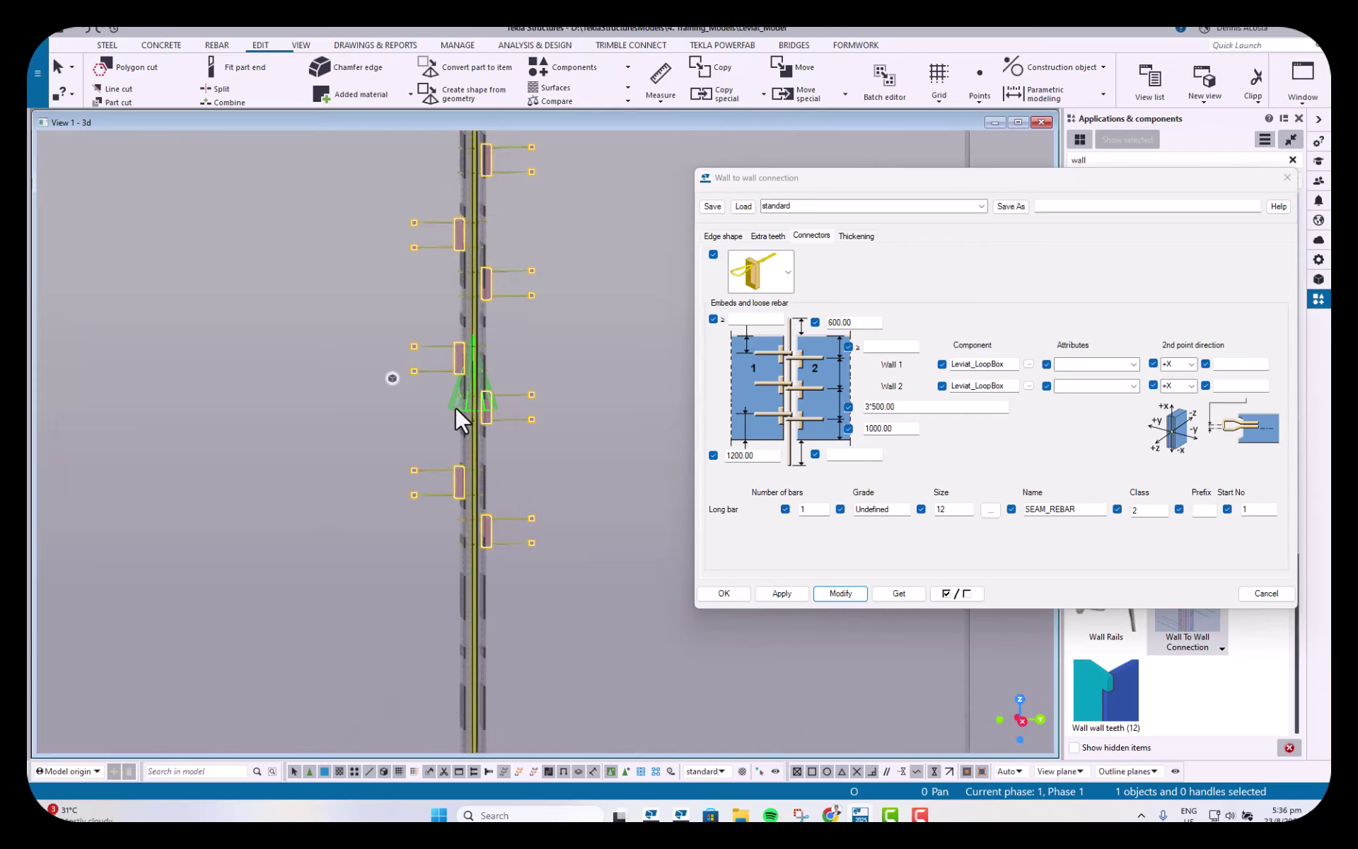
scroll(456, 405, down, 2)
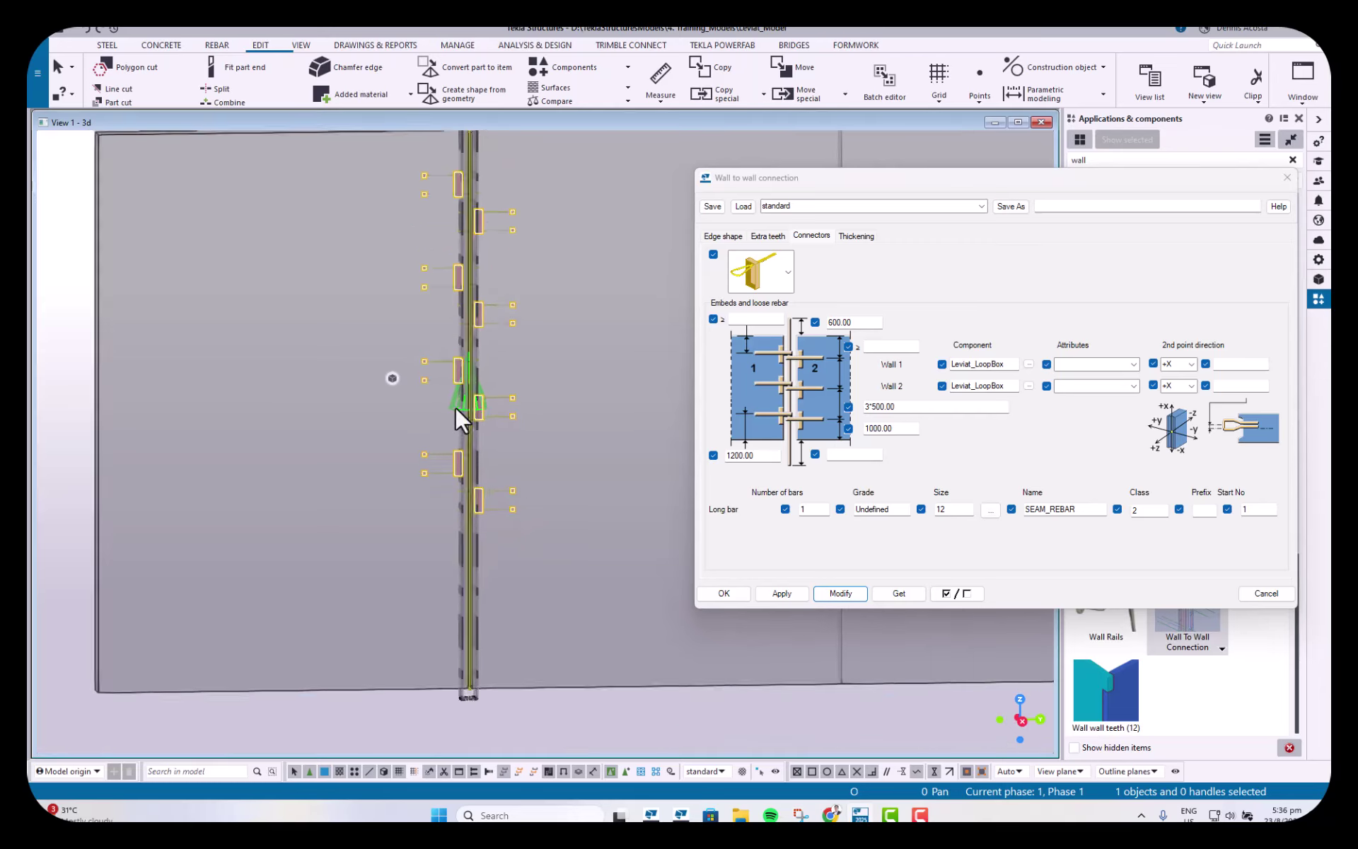
Step: Set the Wall 2 embed start distance to 500 and the Wall 1 start distance to 700, and update the connection
double_click(894, 428)
text(500)
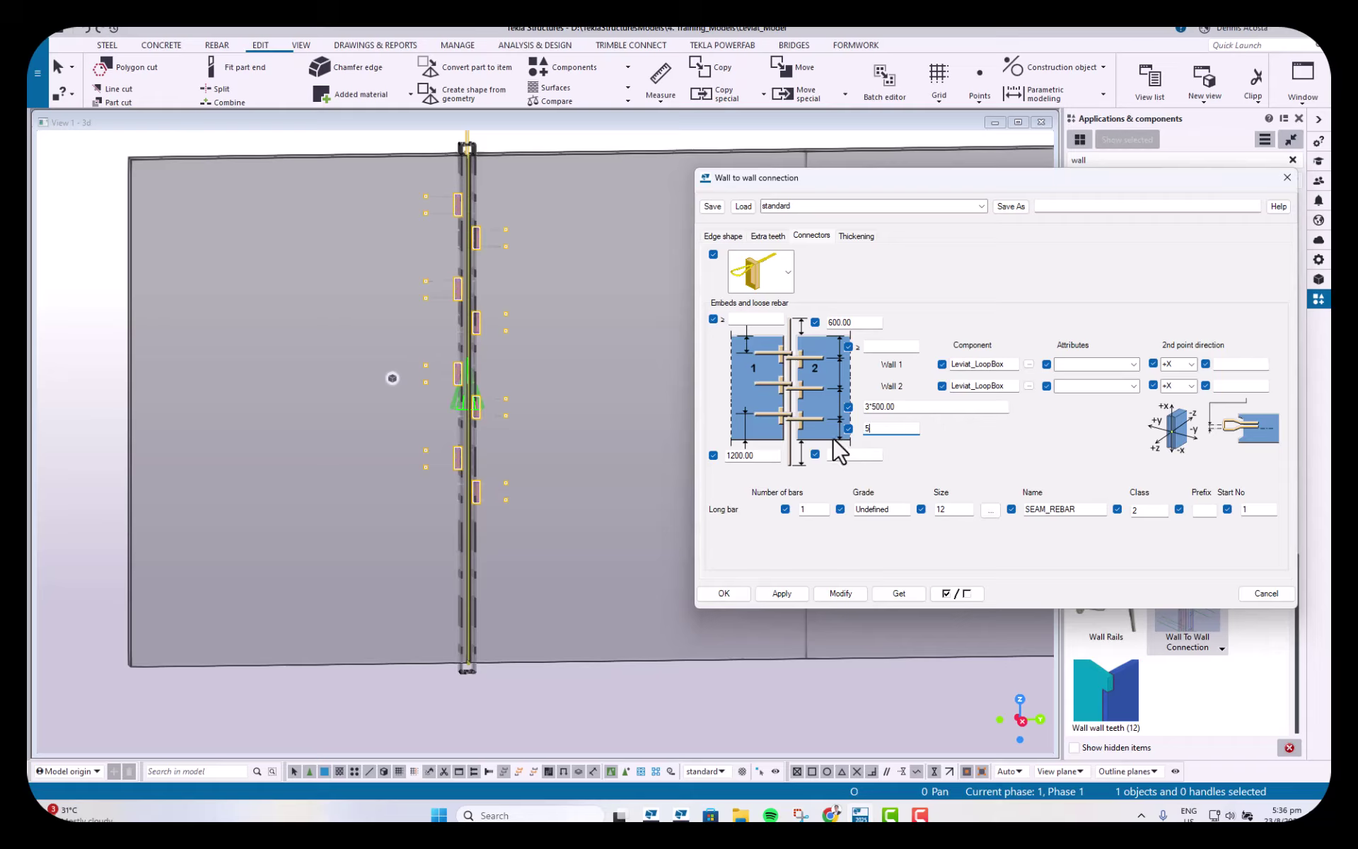
double_click(750, 455)
text(700)
click(842, 590)
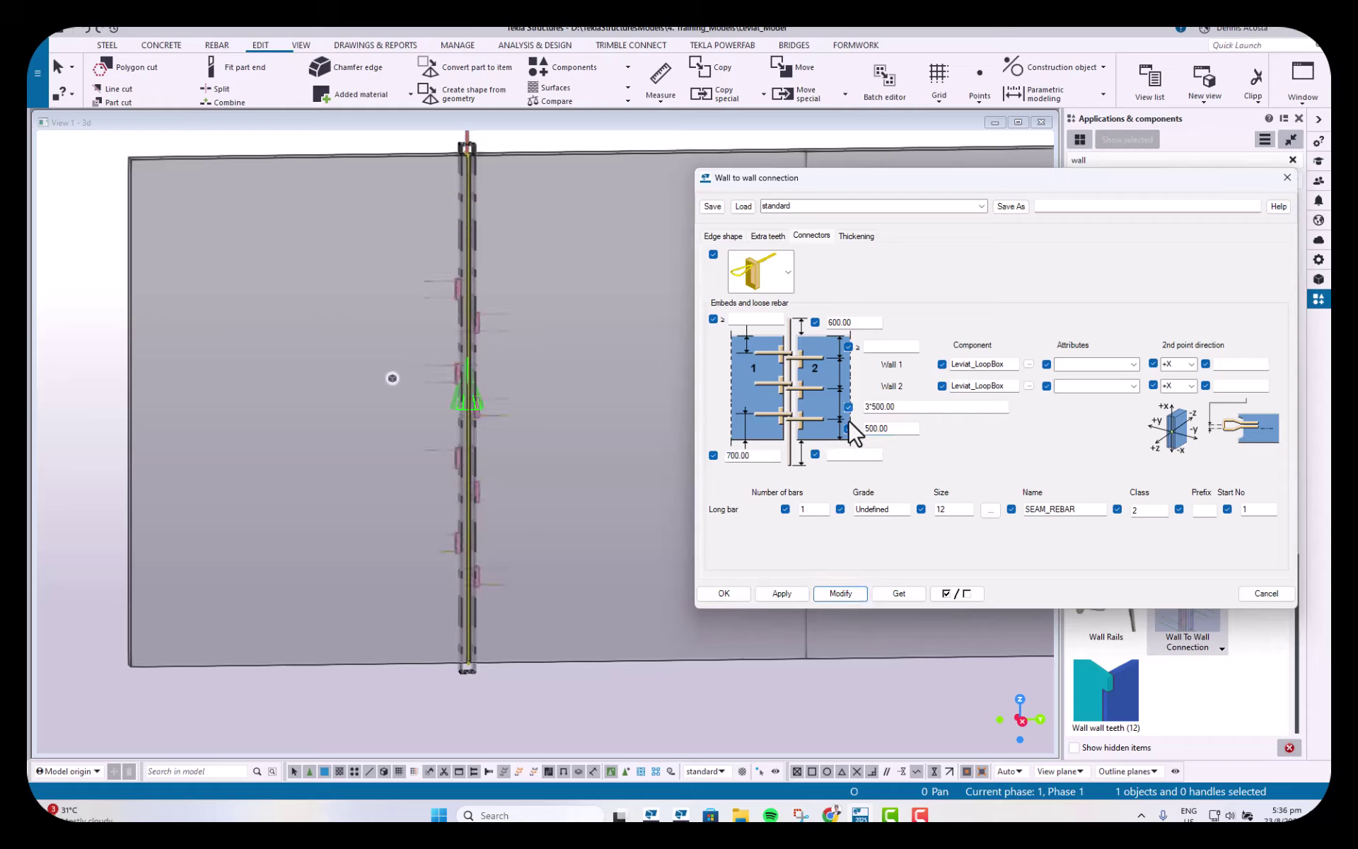
Step: Add one more 500 mm interval to the embed spacing, apply the settings and close the connection properties
click(869, 408)
click(775, 591)
click(728, 594)
Step: Create a Wall To Wall Connection at the second joint between its two adjoining wall panels
middle_drag(676, 424, 819, 483)
scroll(548, 408, down, 3)
middle_drag(728, 412, 360, 244)
scroll(372, 308, down, 2)
middle_drag(658, 396, 410, 316)
scroll(654, 377, up, 5)
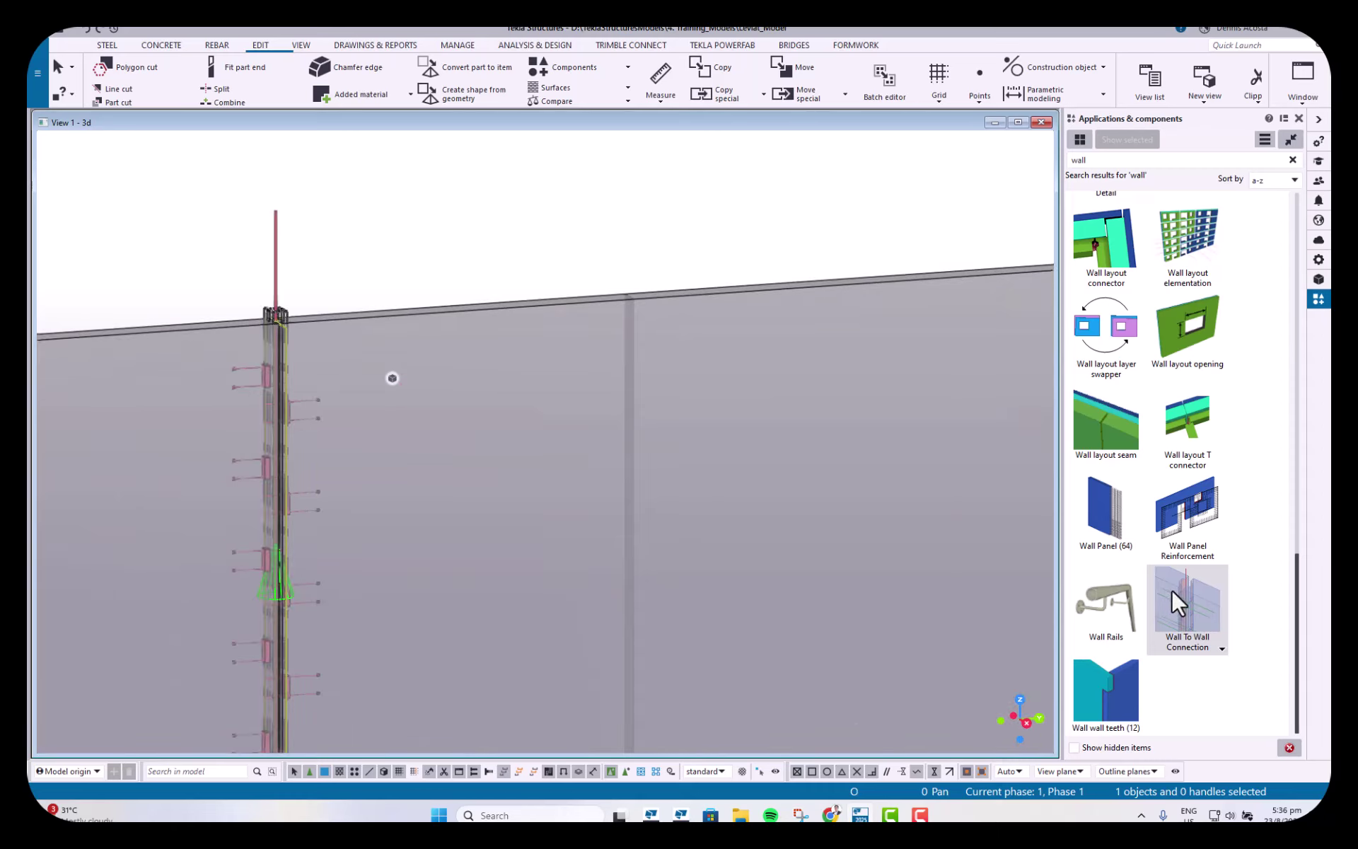
click(1174, 603)
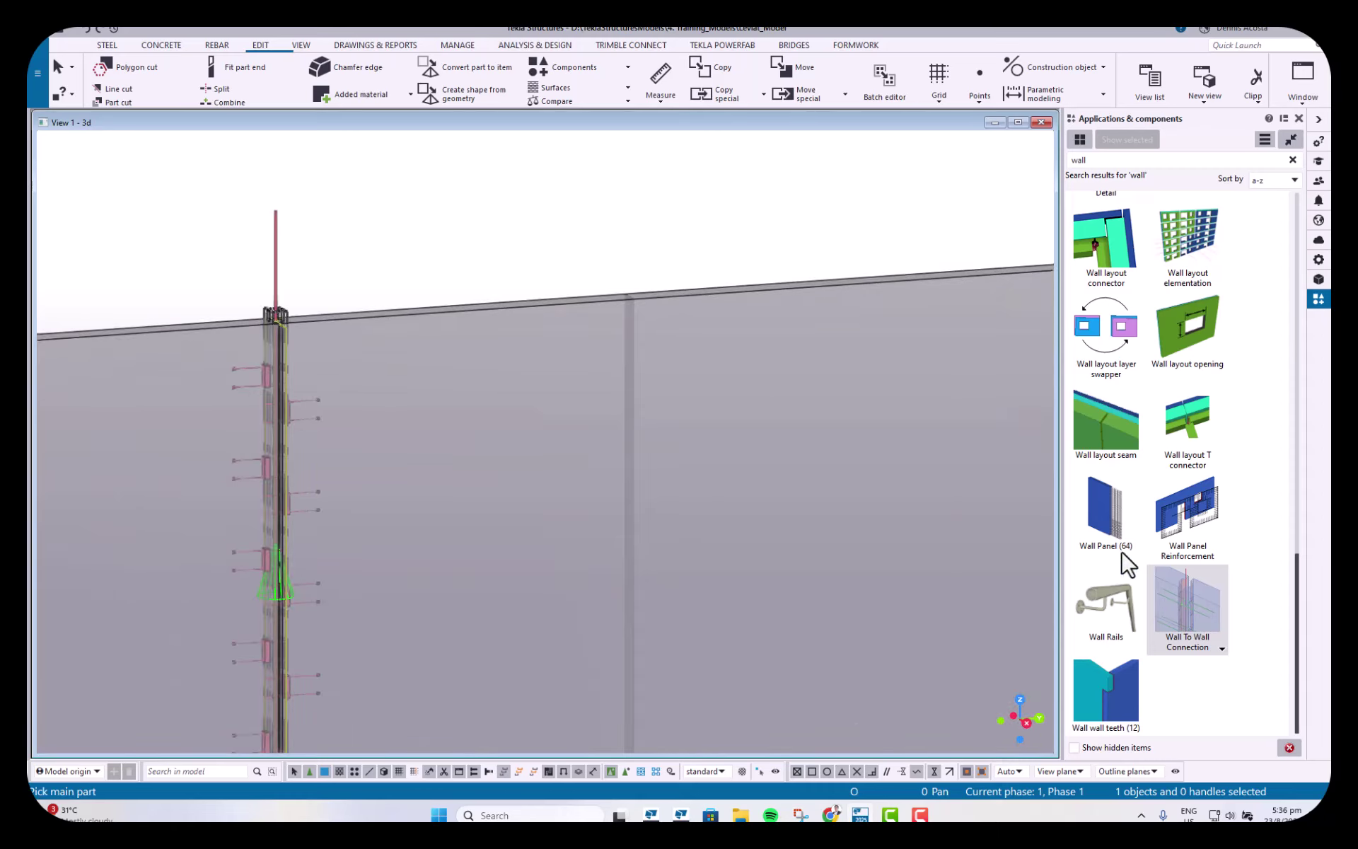
click(643, 301)
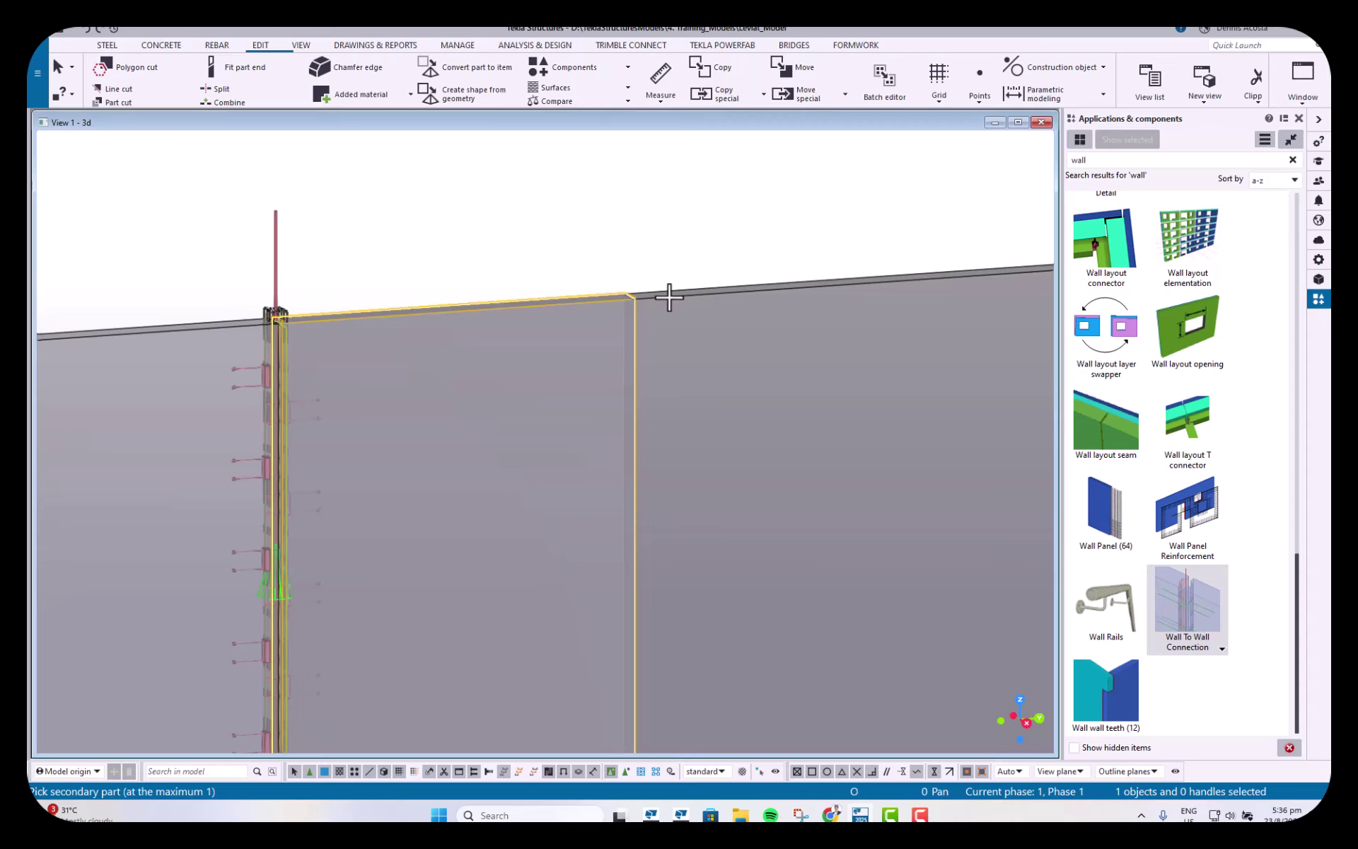
click(668, 296)
Step: Connect the two panels at the last joint with the same Wall To Wall Connection and end the command
scroll(698, 248, down, 2)
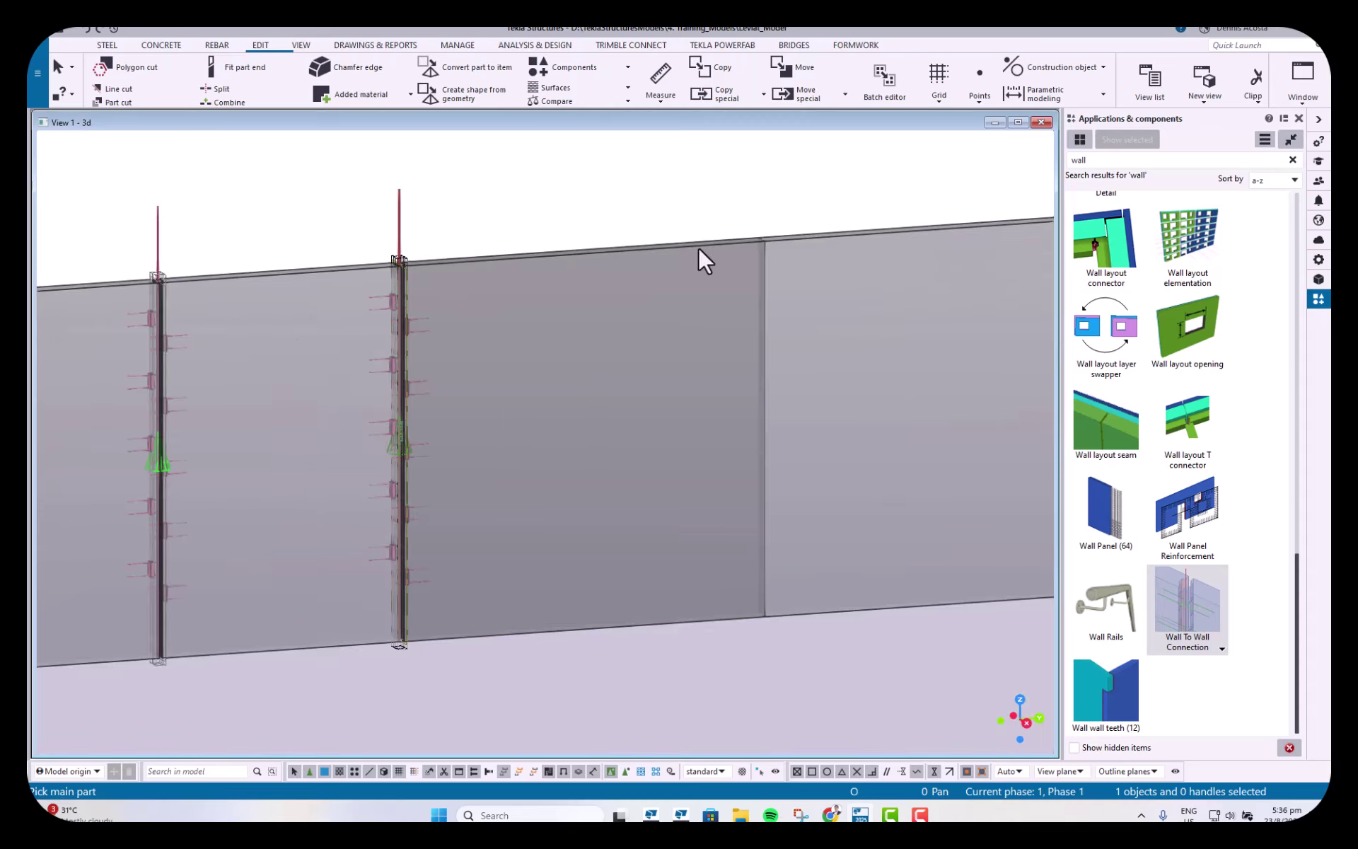
click(699, 251)
click(804, 242)
middle_drag(843, 286, 580, 282)
scroll(580, 282, down, 1)
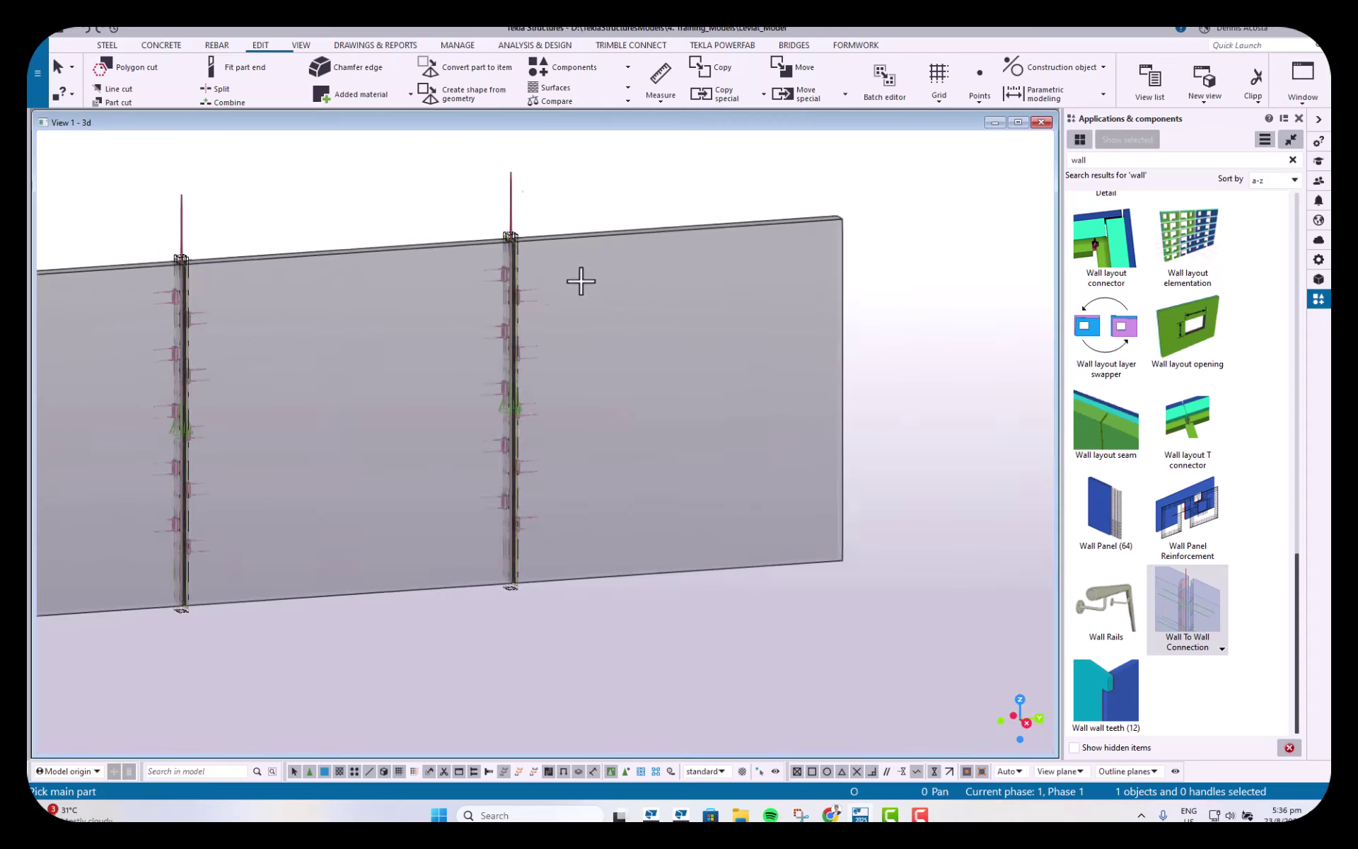
scroll(581, 281, down, 4)
right_click(550, 209)
click(585, 219)
Step: Examine one joint in plan view to see how the opposing loops overlap around the seam rebar
scroll(375, 284, up, 5)
middle_drag(403, 194, 453, 307)
scroll(456, 300, down, 5)
key(ctrl+p)
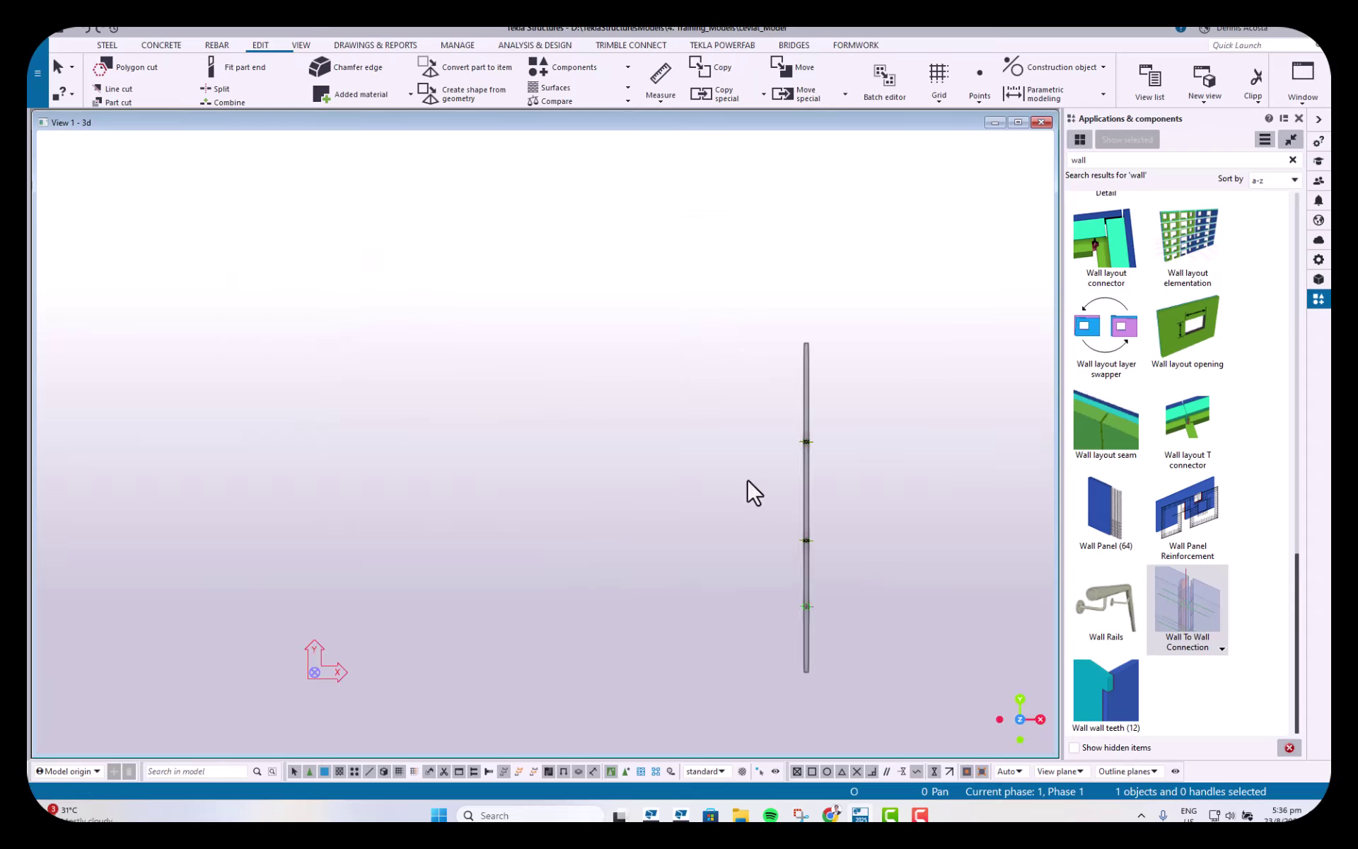
scroll(806, 476, up, 10)
middle_drag(918, 365, 540, 407)
scroll(538, 498, down, 2)
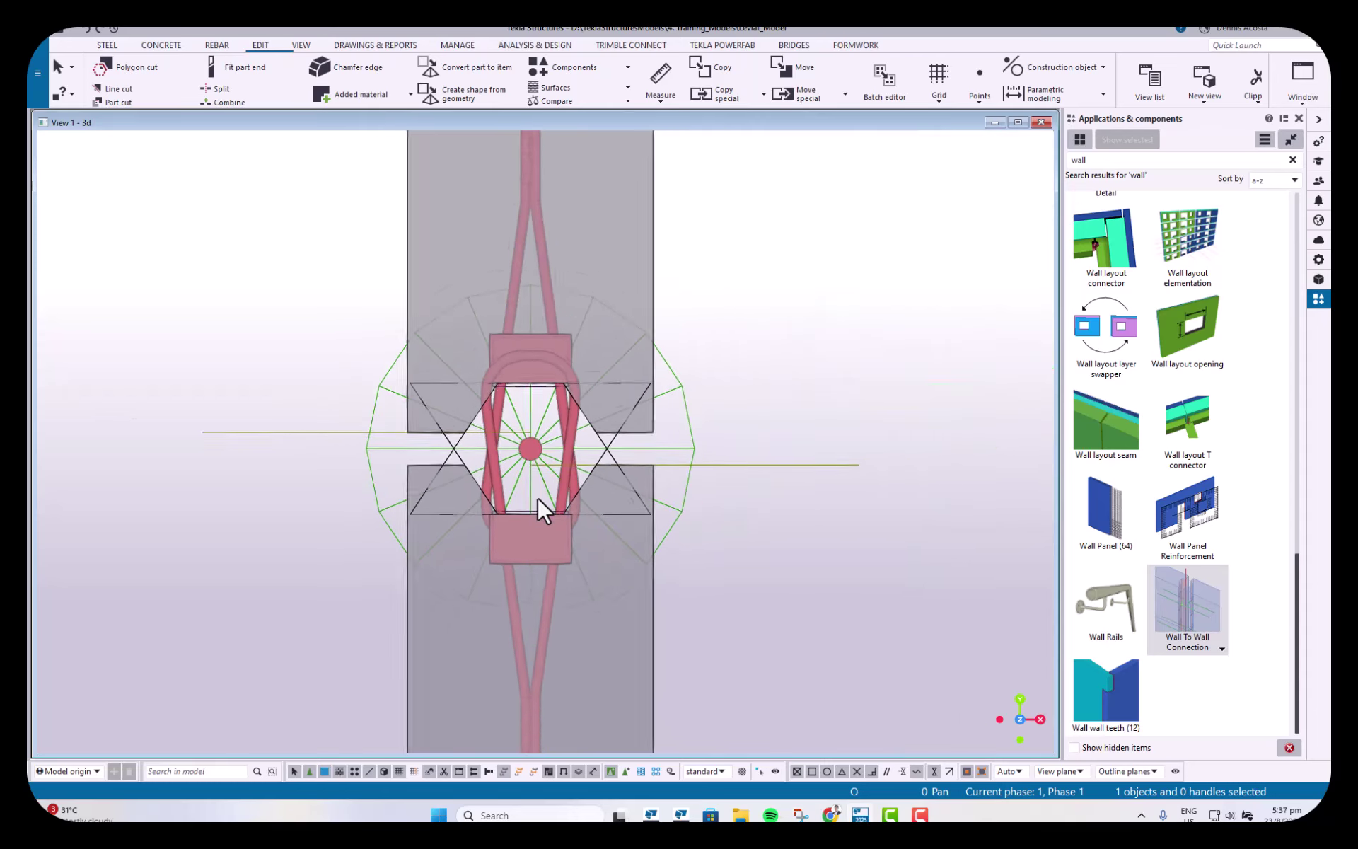
scroll(538, 498, down, 2)
scroll(540, 460, up, 3)
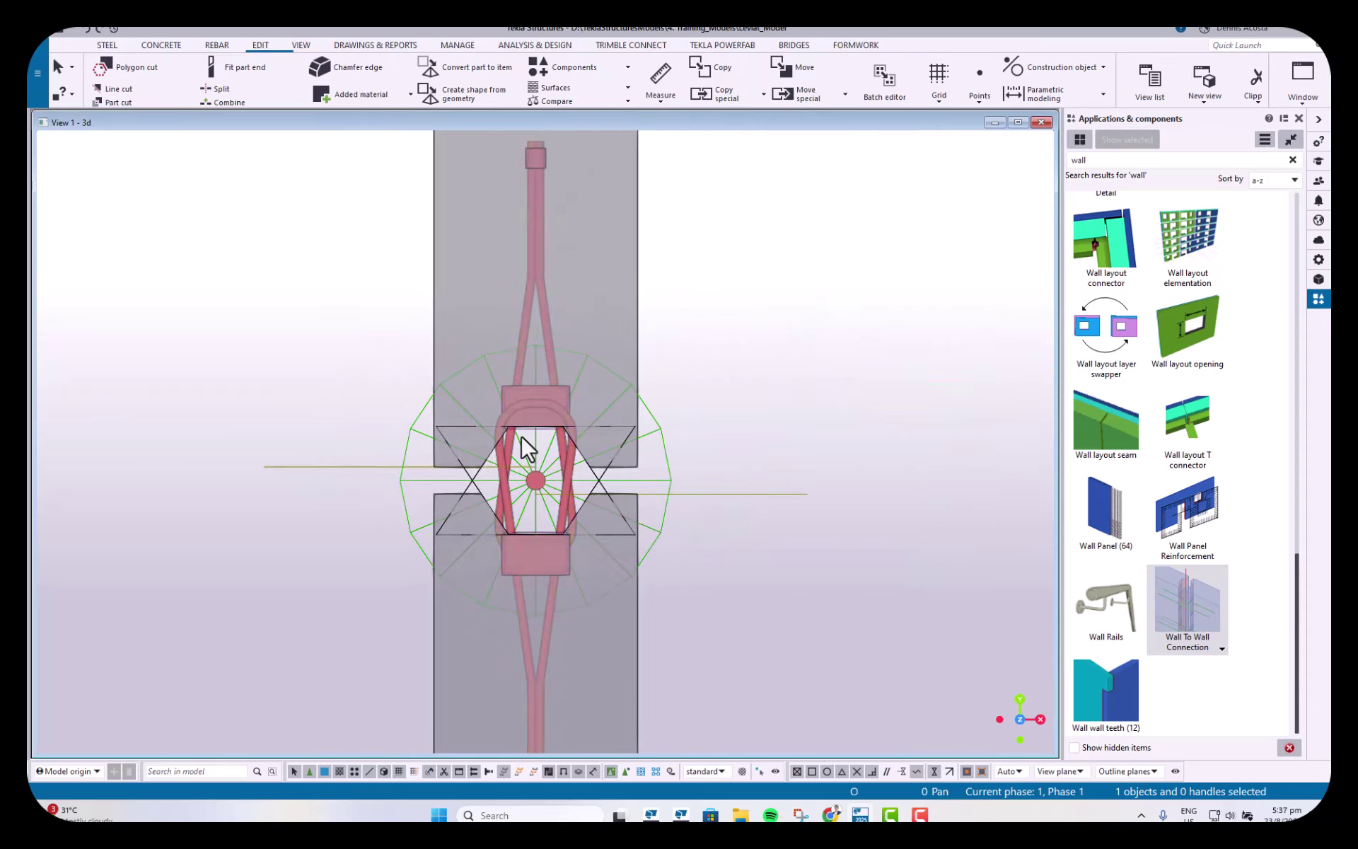
scroll(546, 529, up, 4)
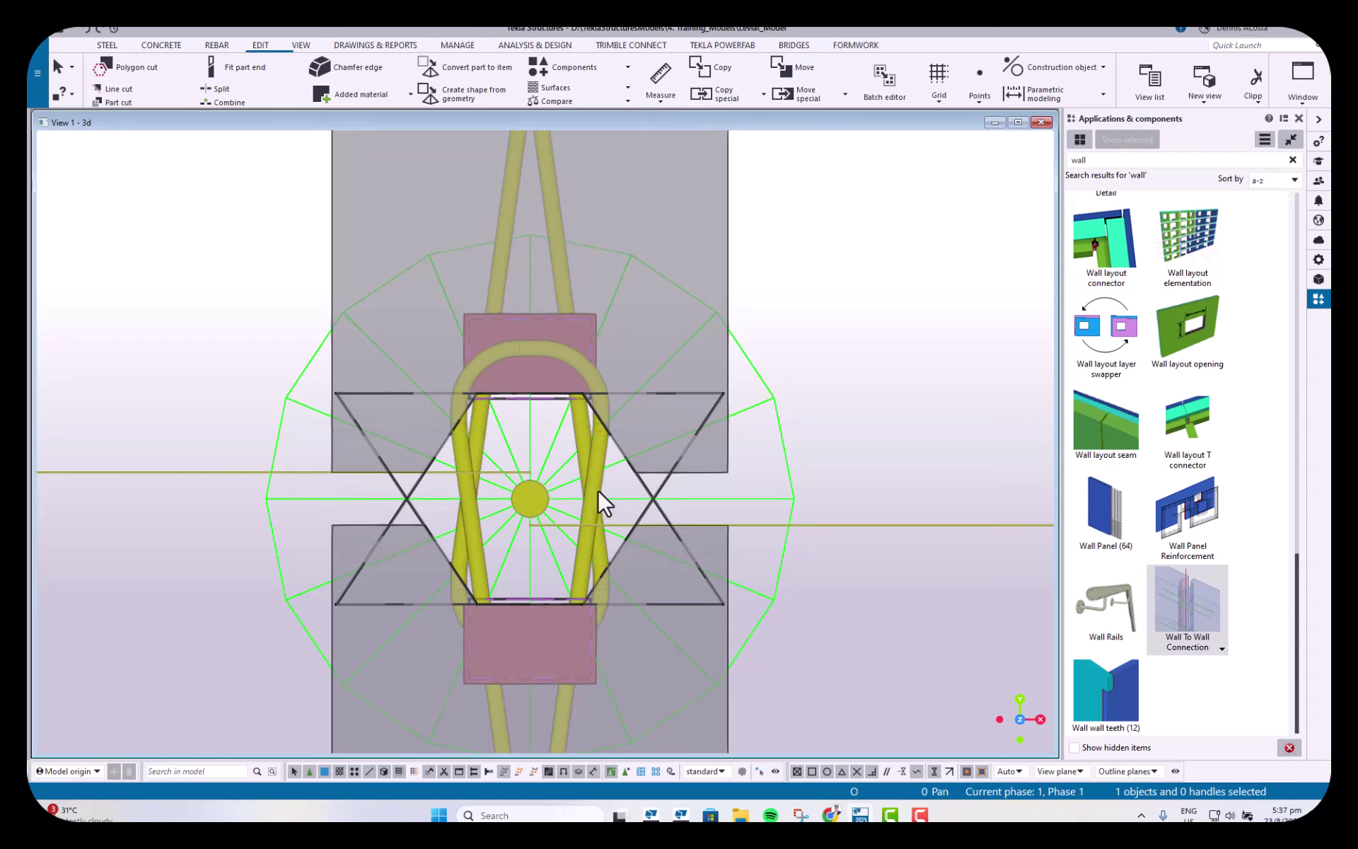
scroll(598, 496, down, 1)
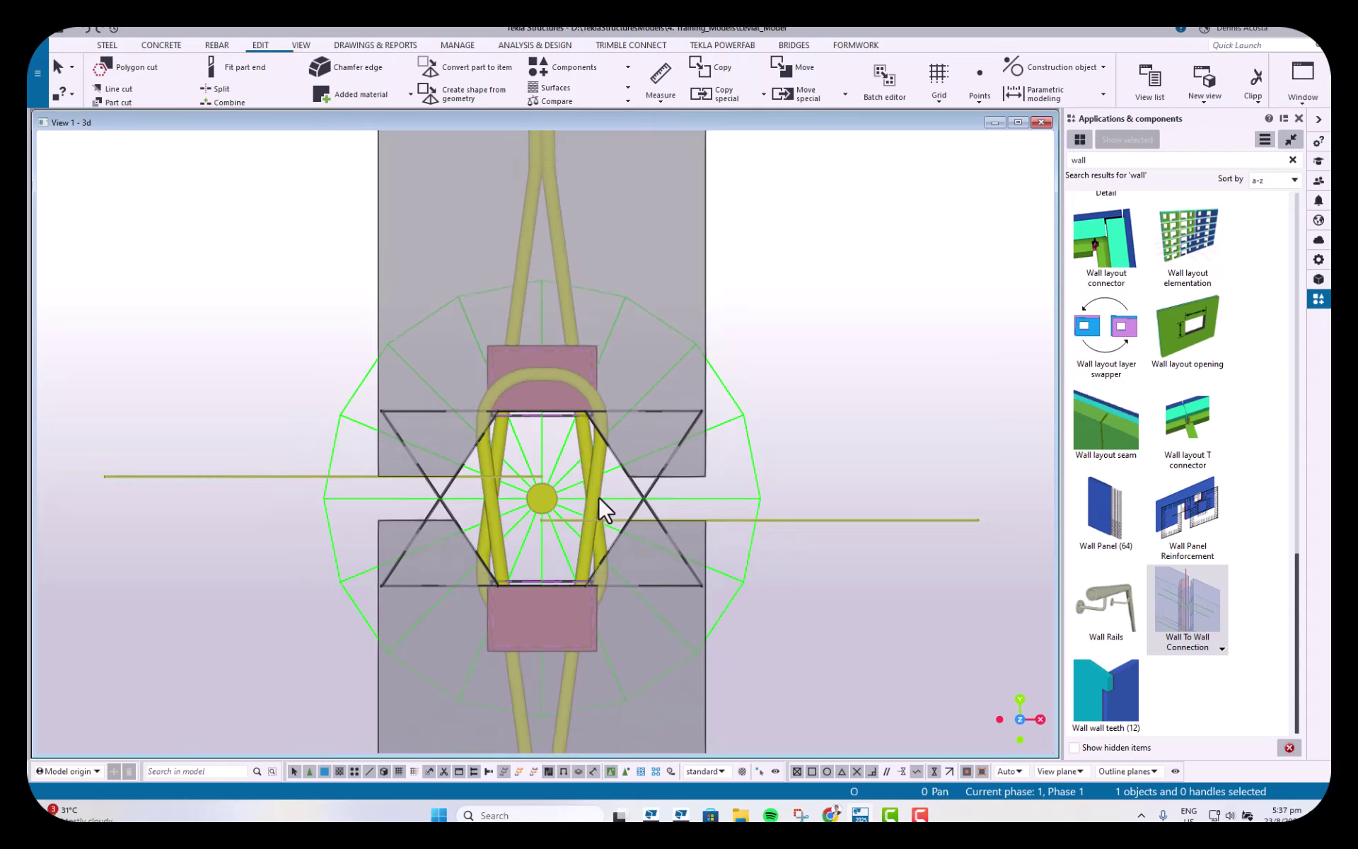
scroll(614, 423, down, 2)
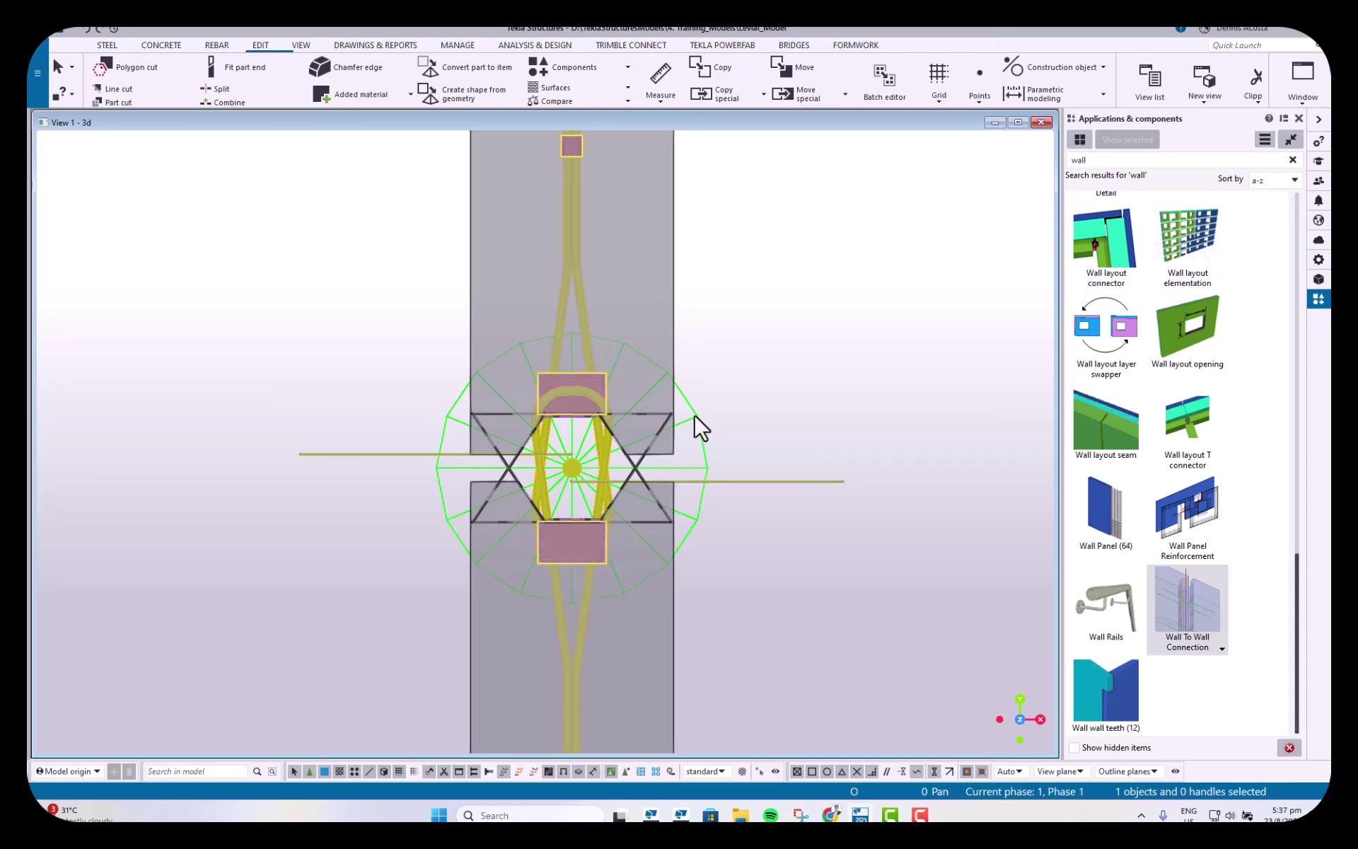
Step: Set the gap between the two walls to 50 mm in this joint's connection properties and update the connection
double_click(475, 358)
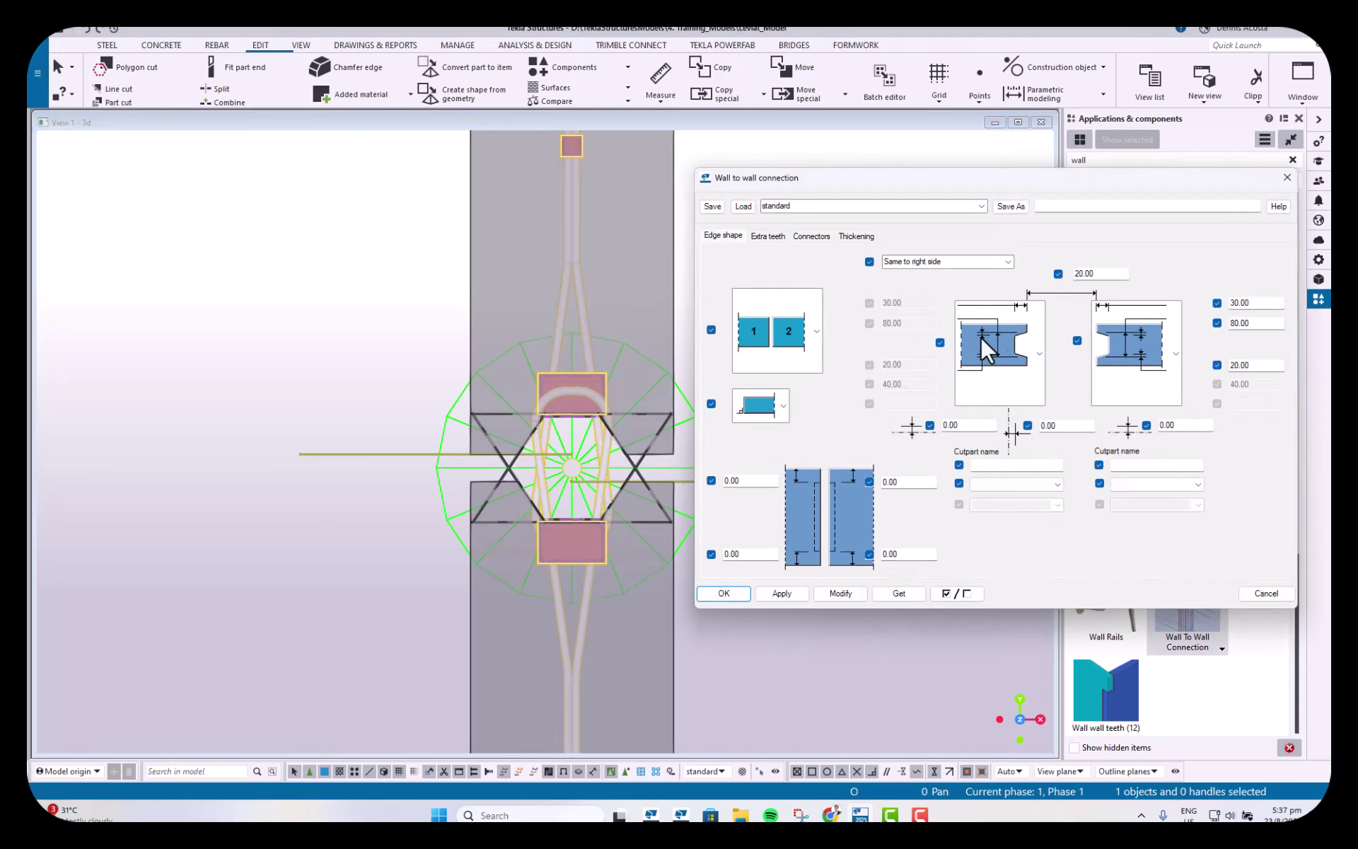
double_click(1092, 272)
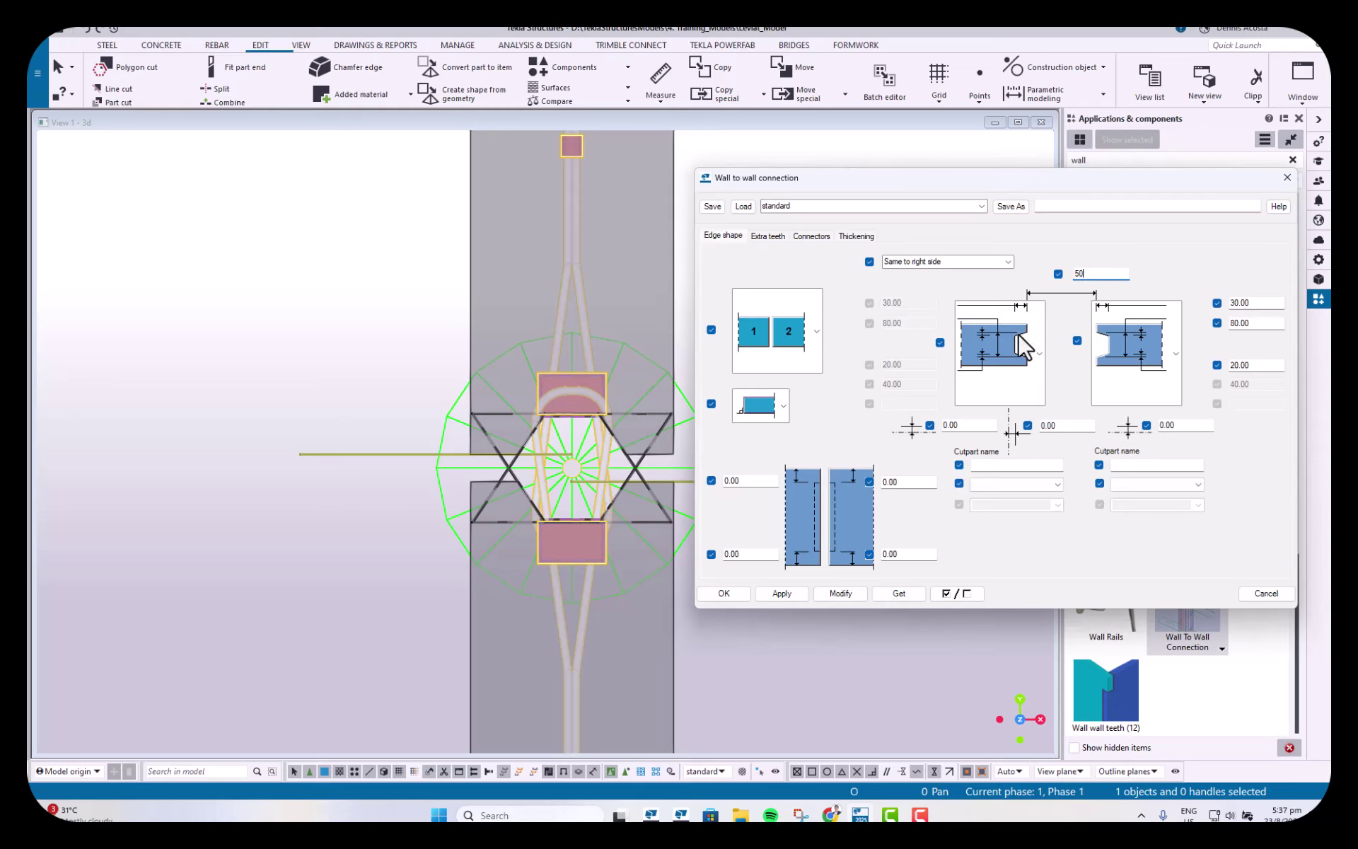
click(839, 592)
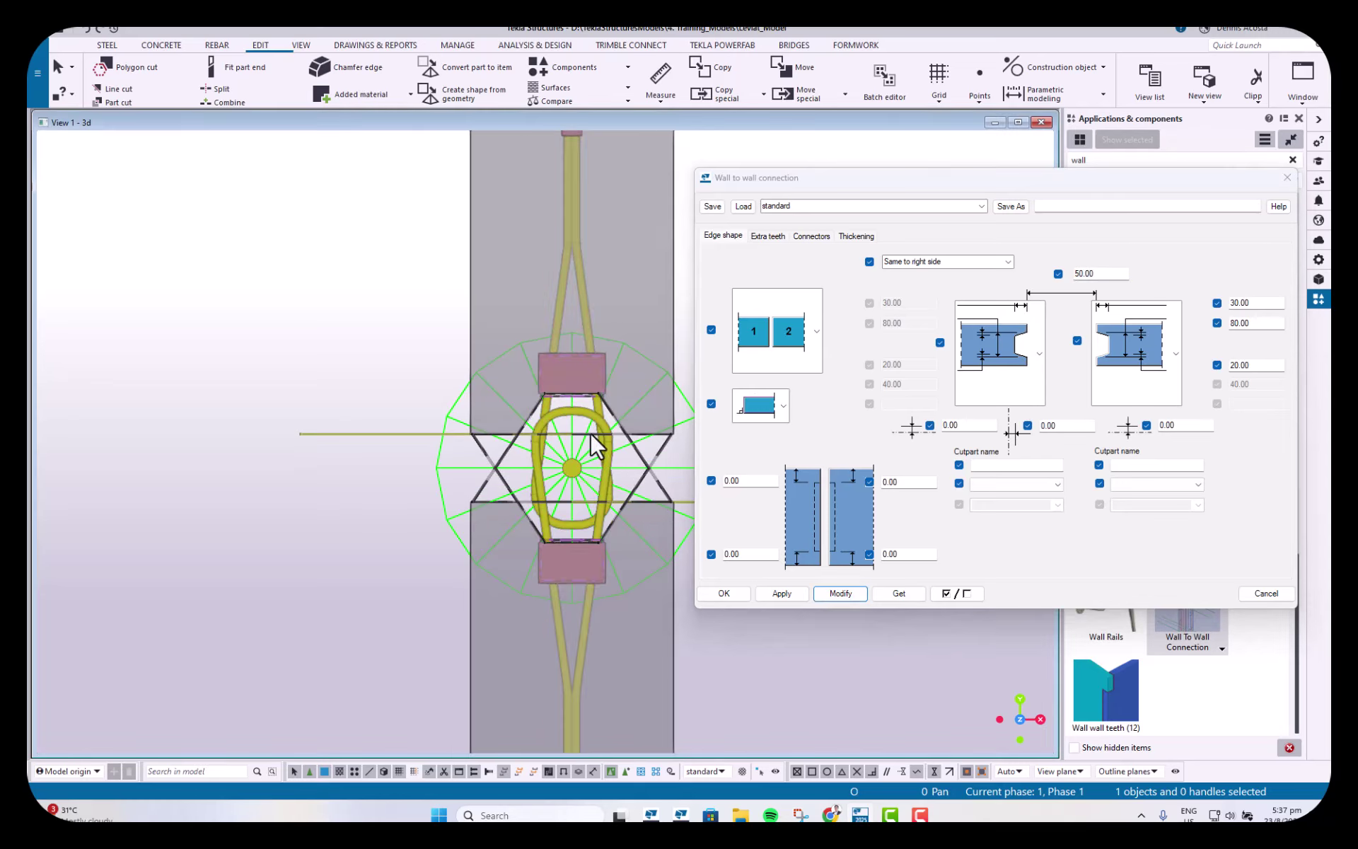
scroll(521, 424, up, 4)
scroll(495, 410, down, 2)
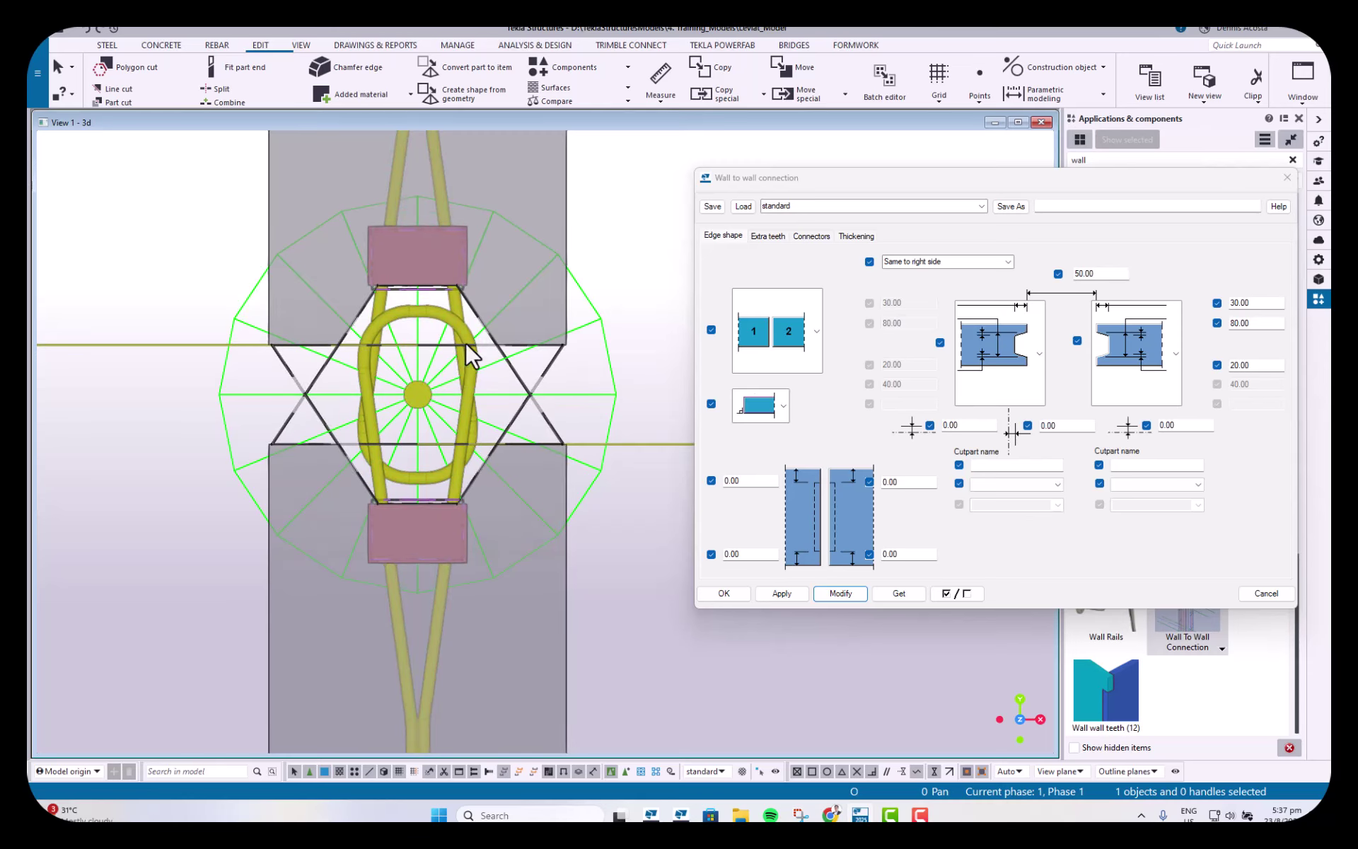
scroll(544, 410, down, 1)
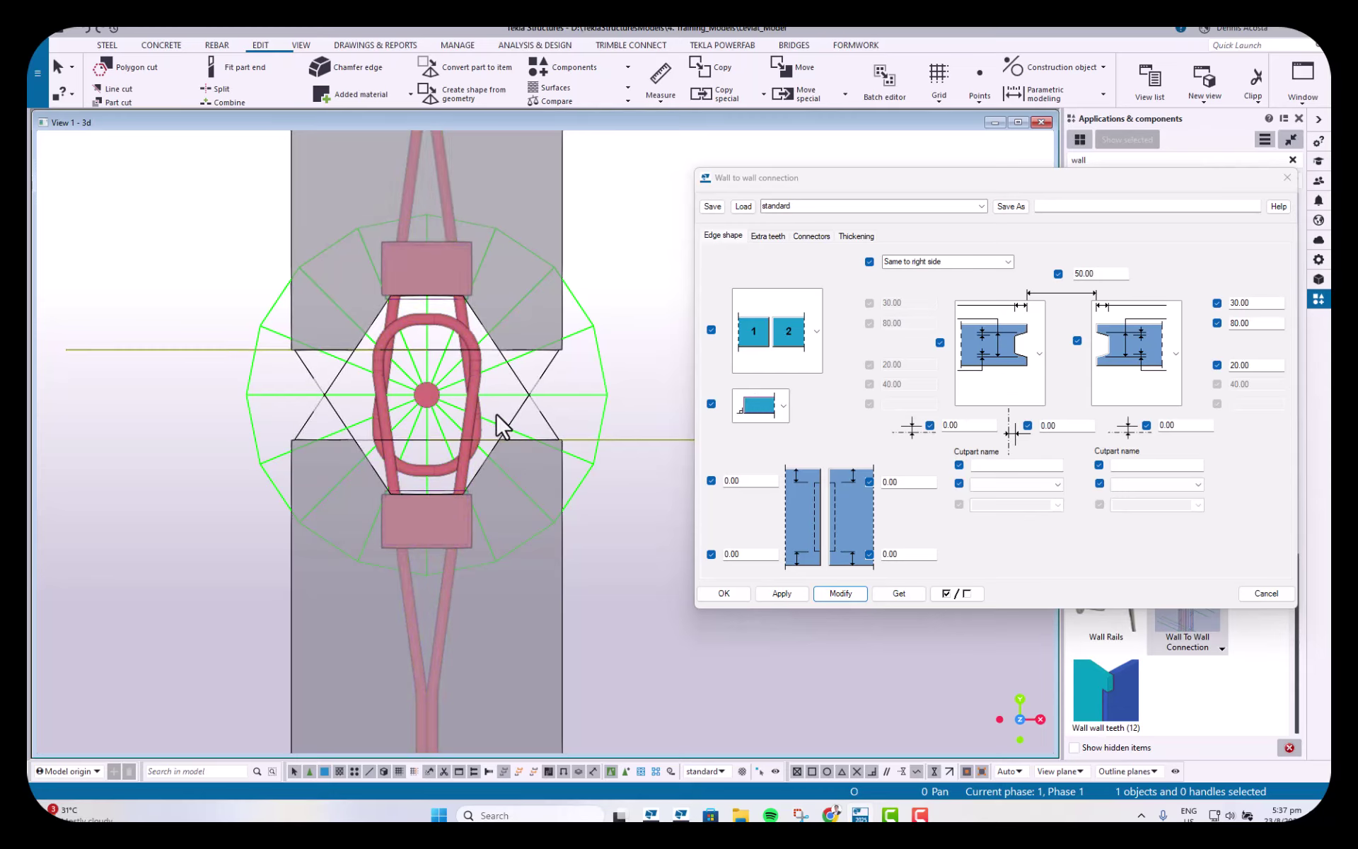
Step: Examine all three wall-to-wall connections along the panels in 3D, keeping the connection properties clear of the wall
ctrl+middle_drag(495, 413, 362, 357)
scroll(445, 569, down, 2)
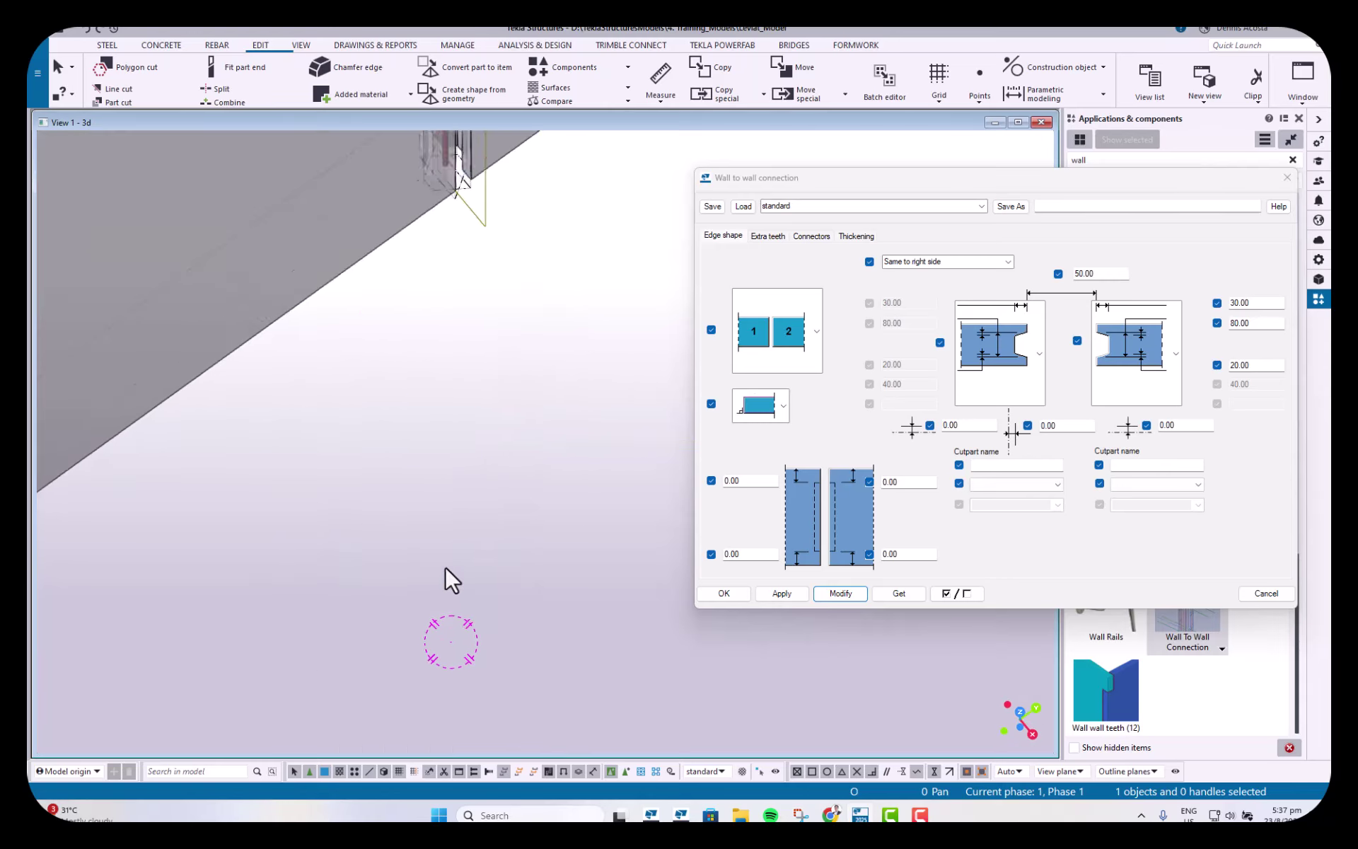
scroll(446, 570, down, 2)
middle_drag(520, 491, 525, 707)
scroll(436, 391, up, 2)
ctrl+middle_drag(436, 391, 593, 371)
scroll(408, 366, down, 4)
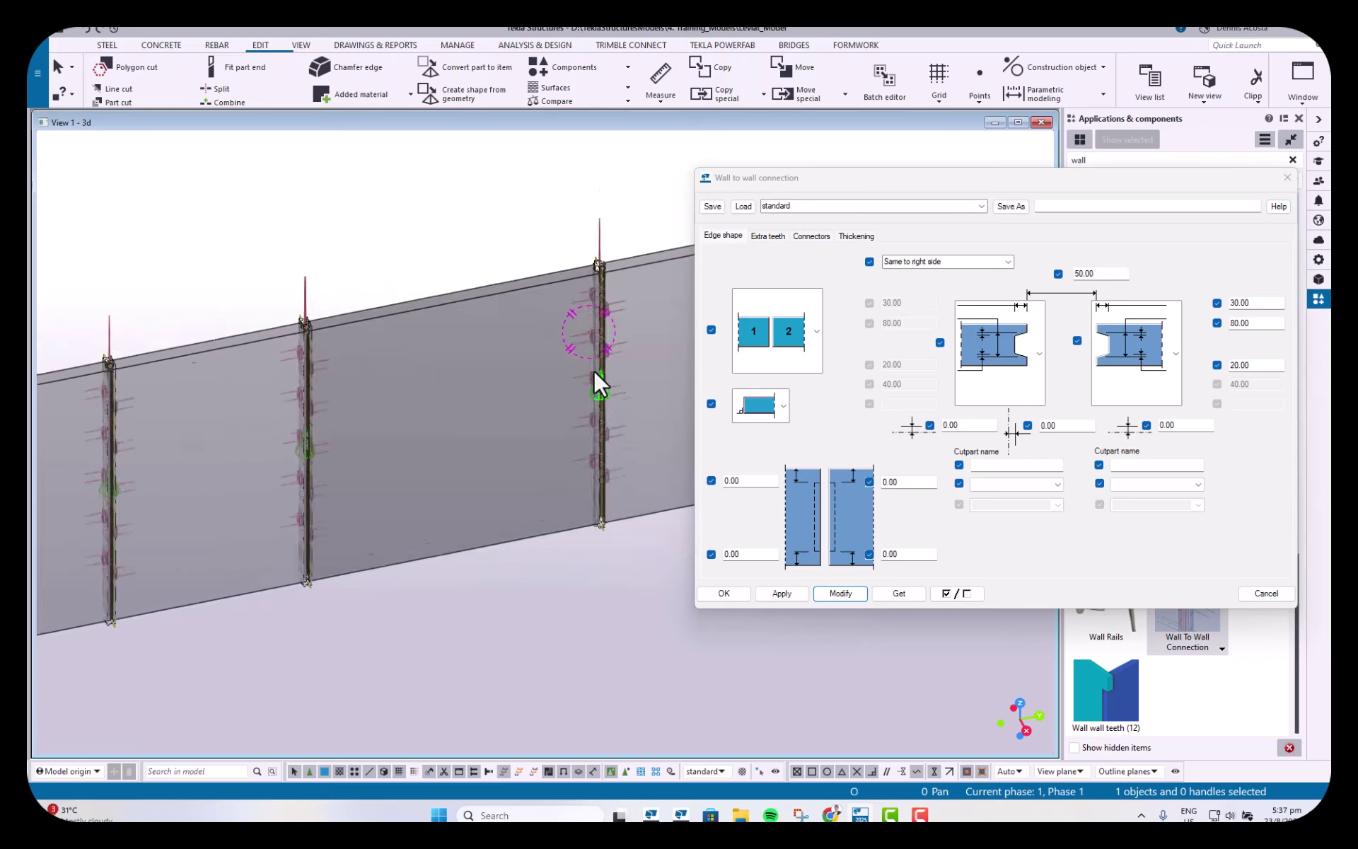
scroll(592, 370, down, 3)
scroll(520, 413, up, 2)
drag(917, 185, 931, 205)
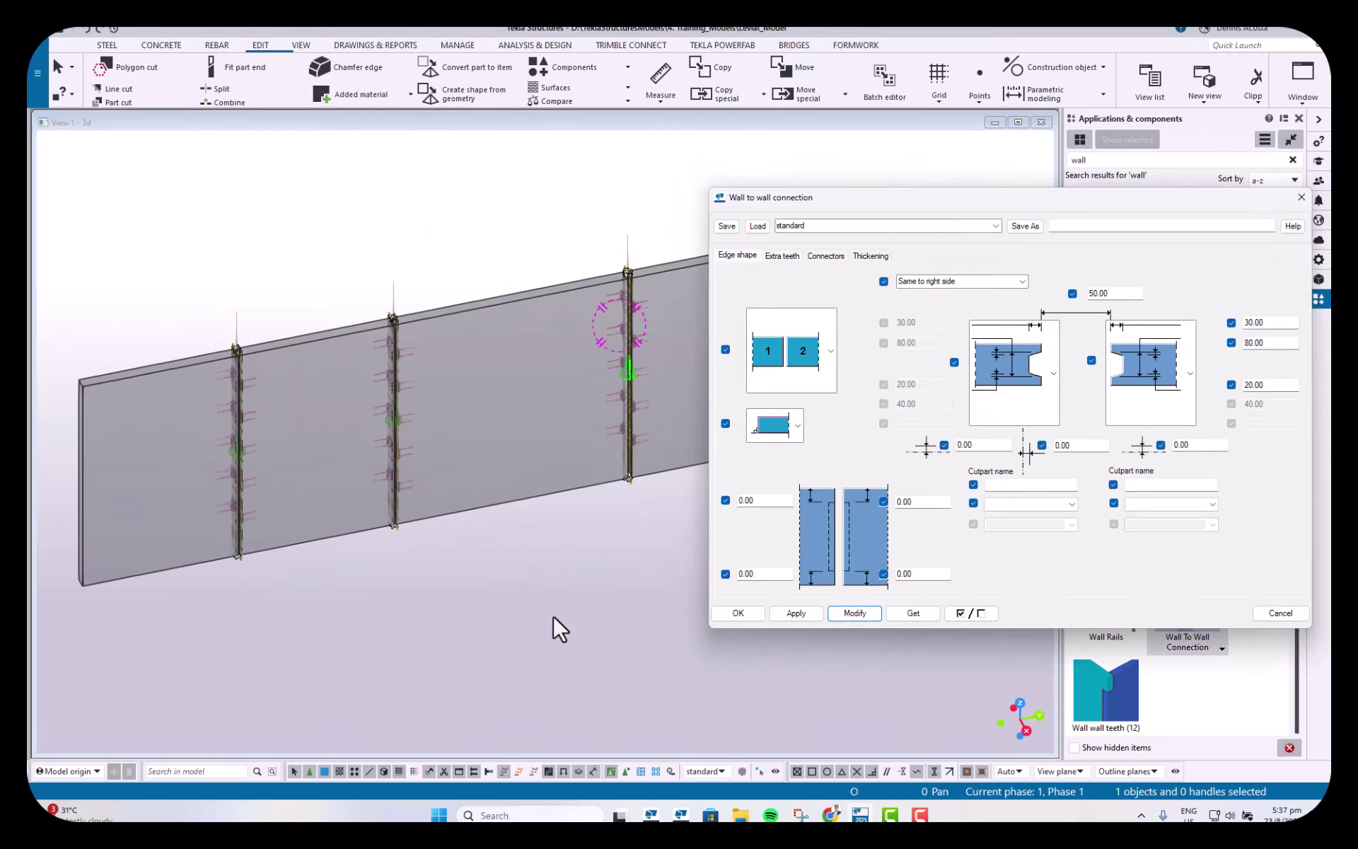
middle_drag(553, 617, 516, 552)
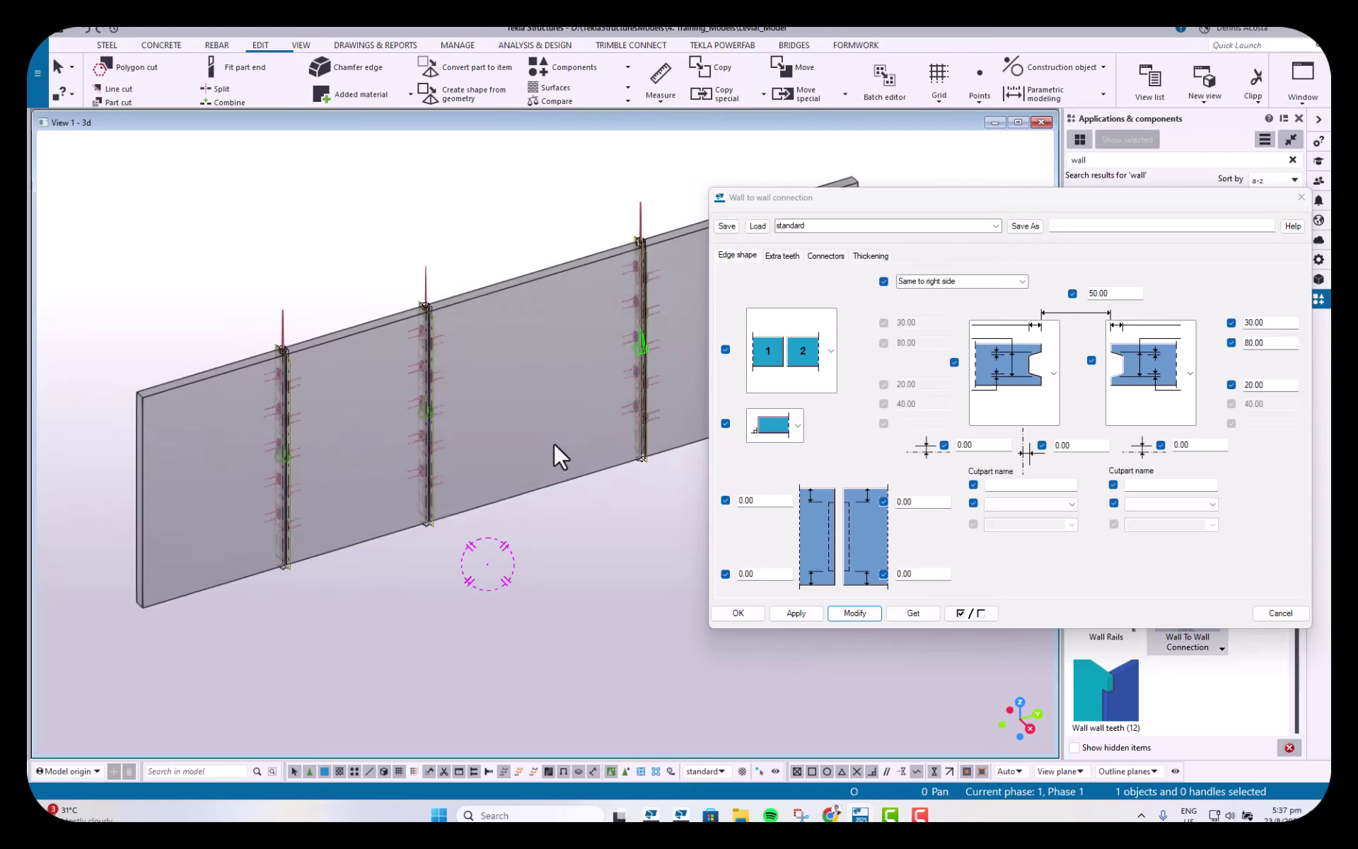
mouse_move(554, 444)
middle_down()
mouse_move(505, 517)
mouse_move(486, 500)
mouse_move(563, 461)
mouse_move(549, 456)
middle_up()
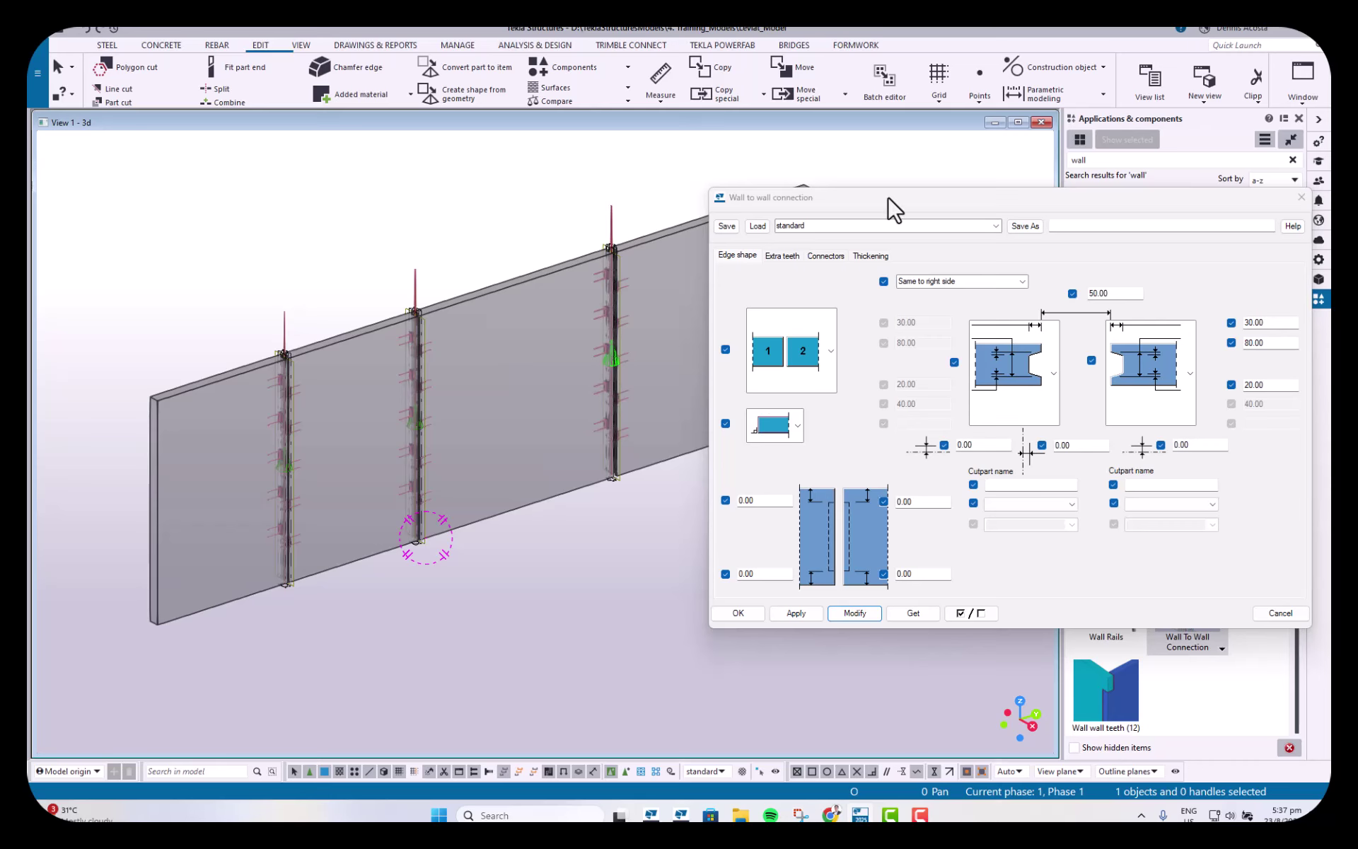
drag(889, 198, 857, 190)
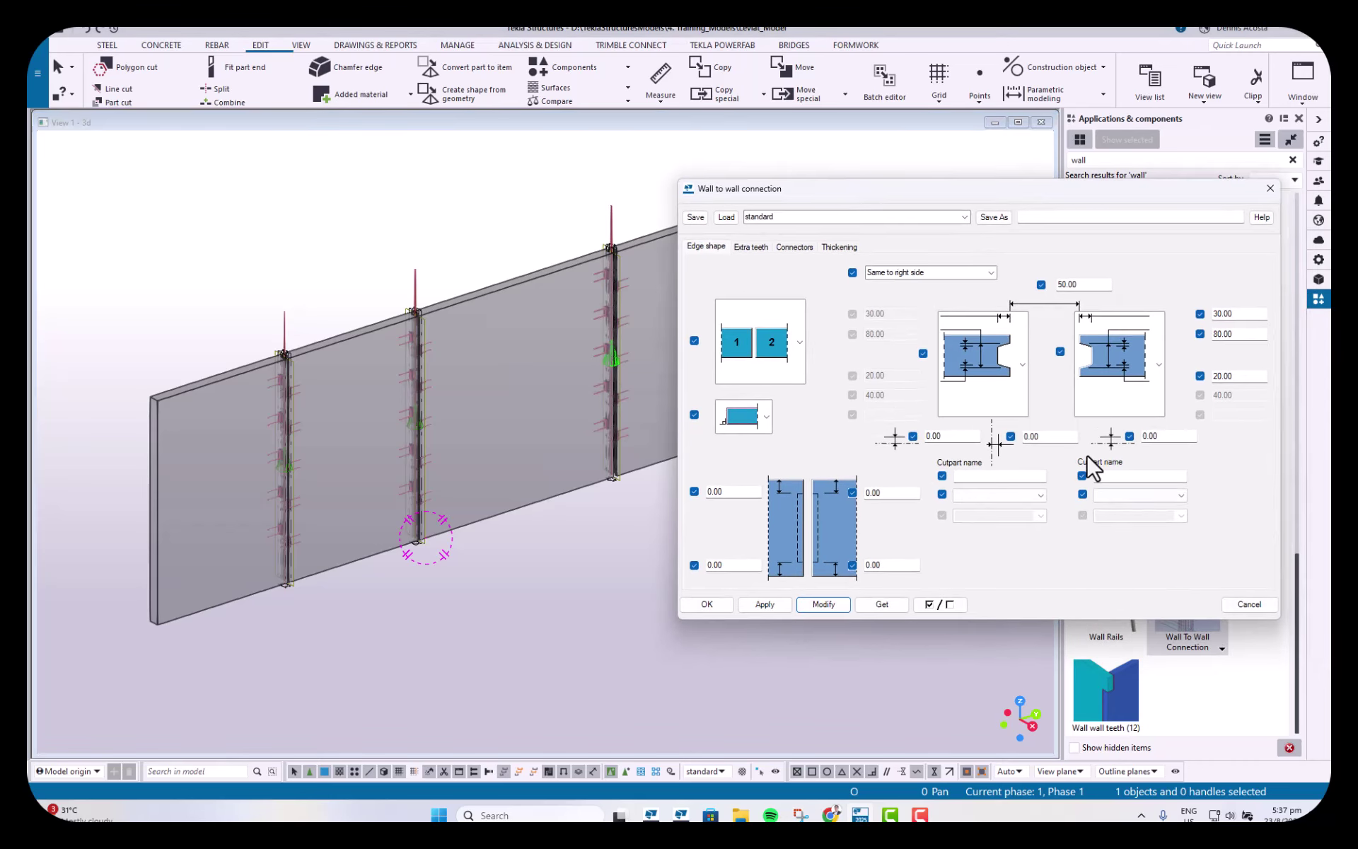